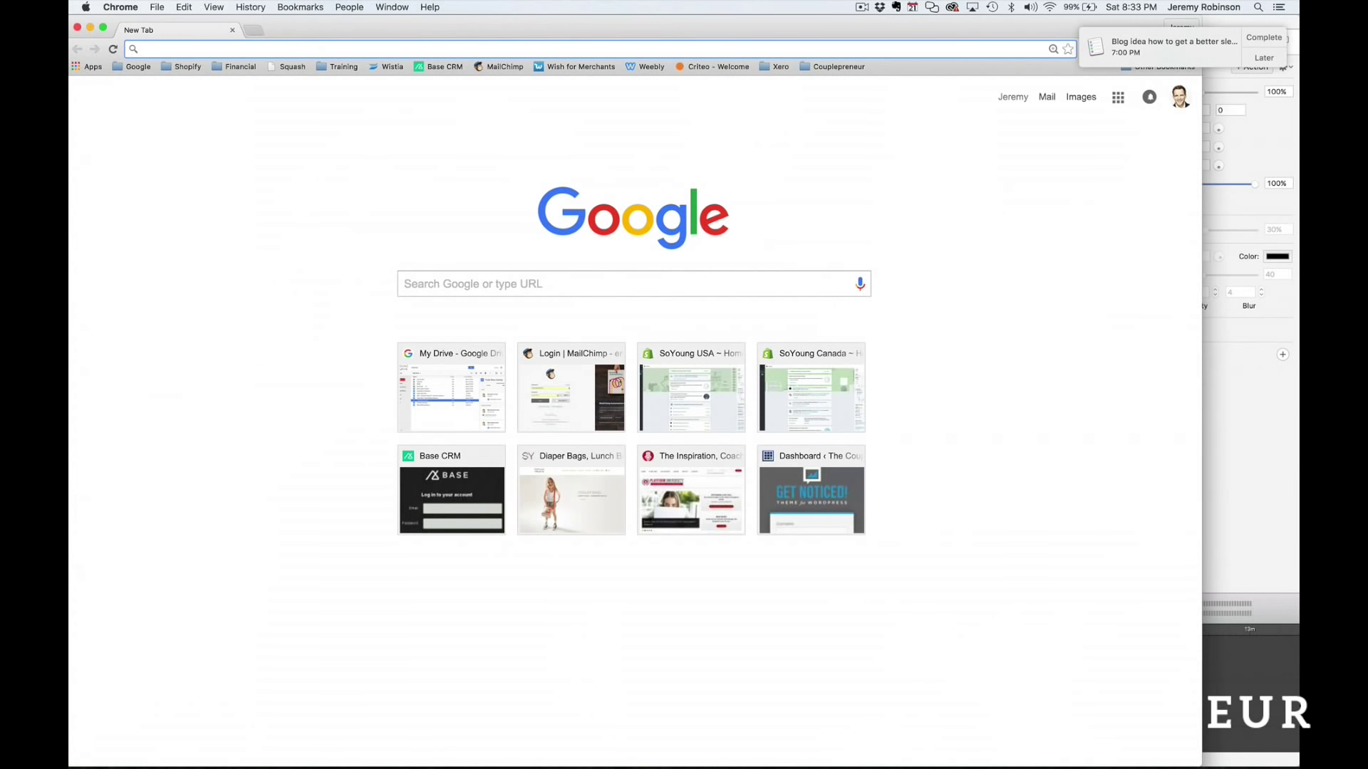
# Go to canva.com from Chrome's address bar
pyautogui.write('canva')
pyautogui.press('Return')
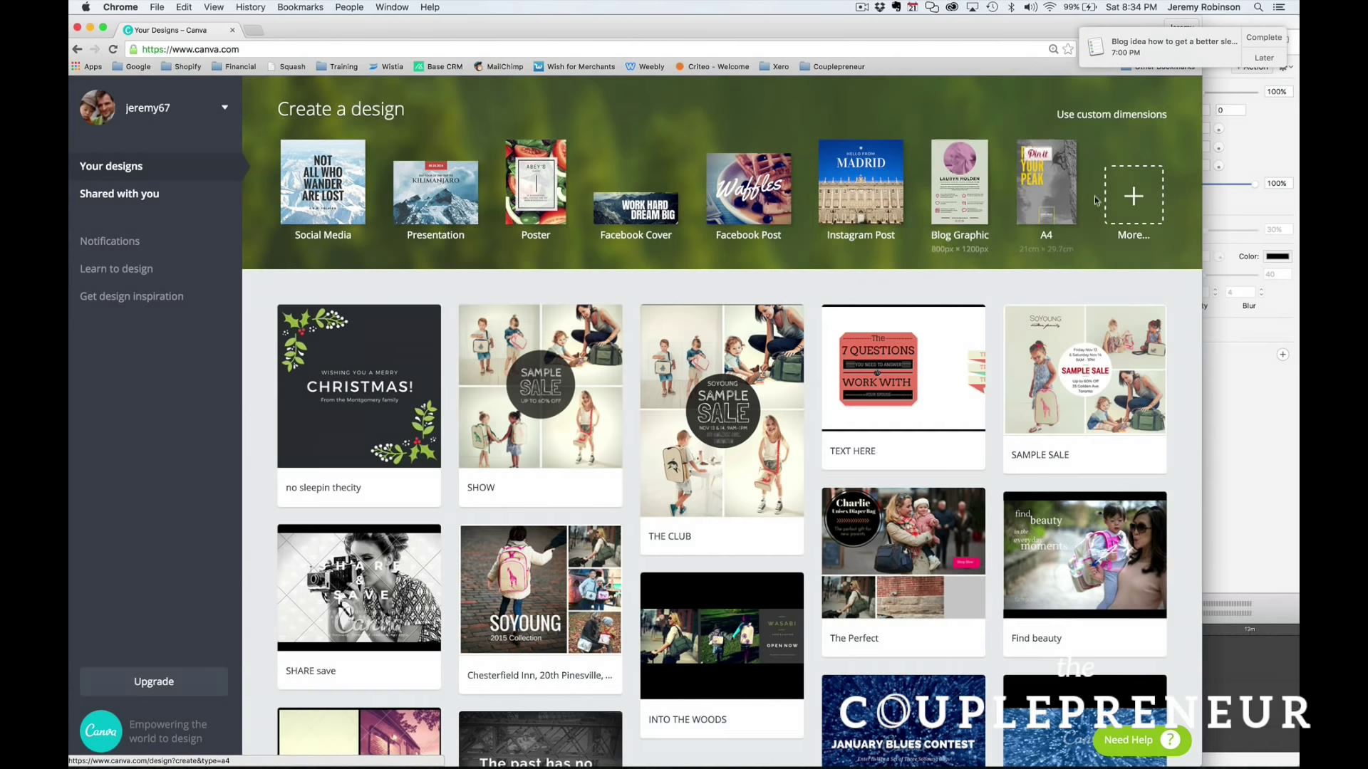
# Browse all design types and create a blank US Letter document from the Documents category
pyautogui.click(1132, 201)
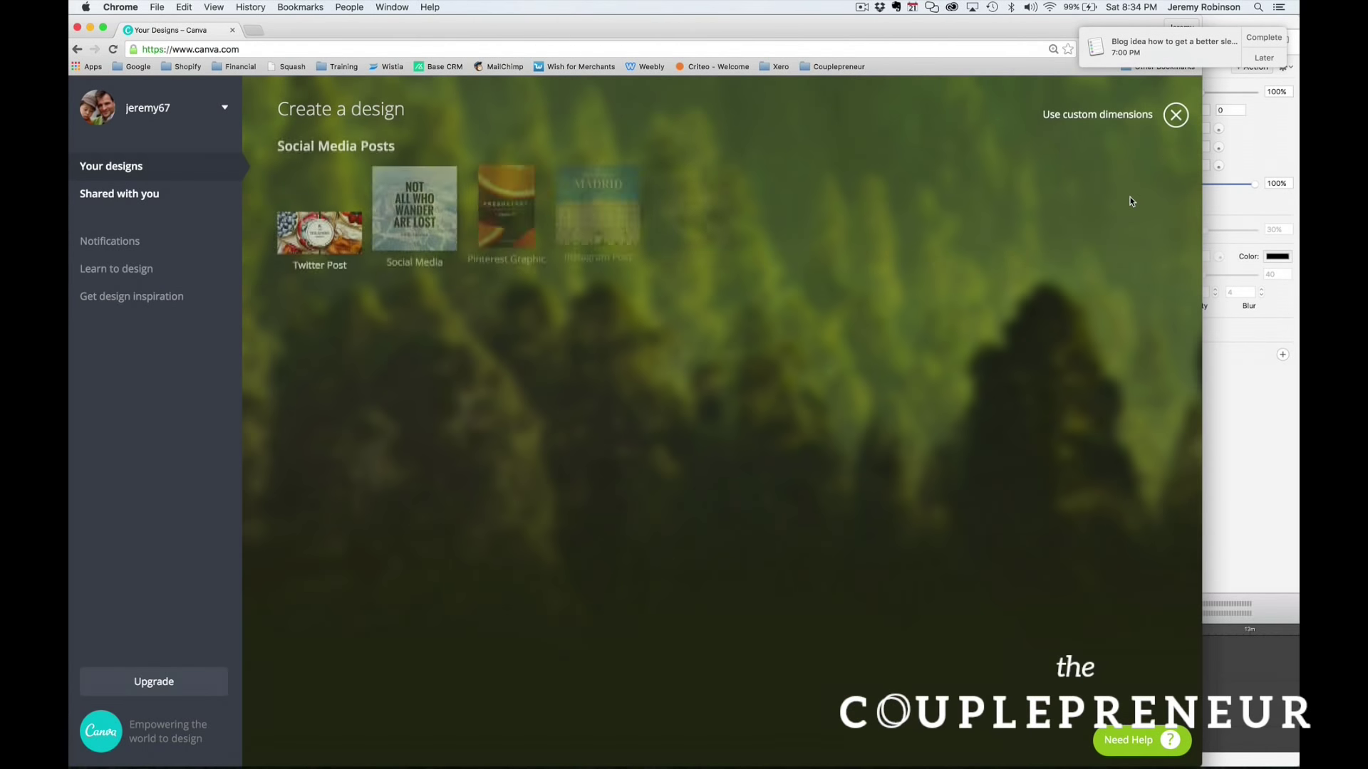
pyautogui.scroll(-3, 799, 457)
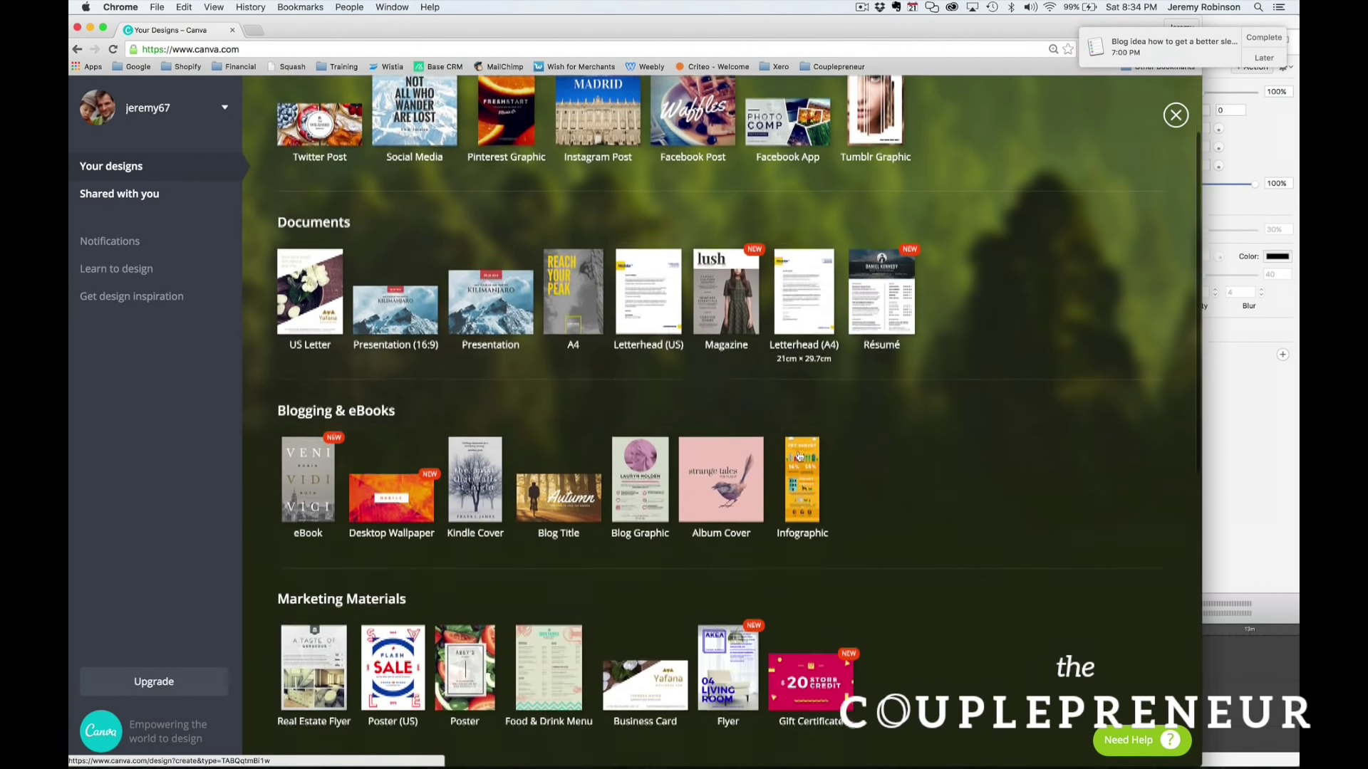
pyautogui.scroll(-15, 799, 457)
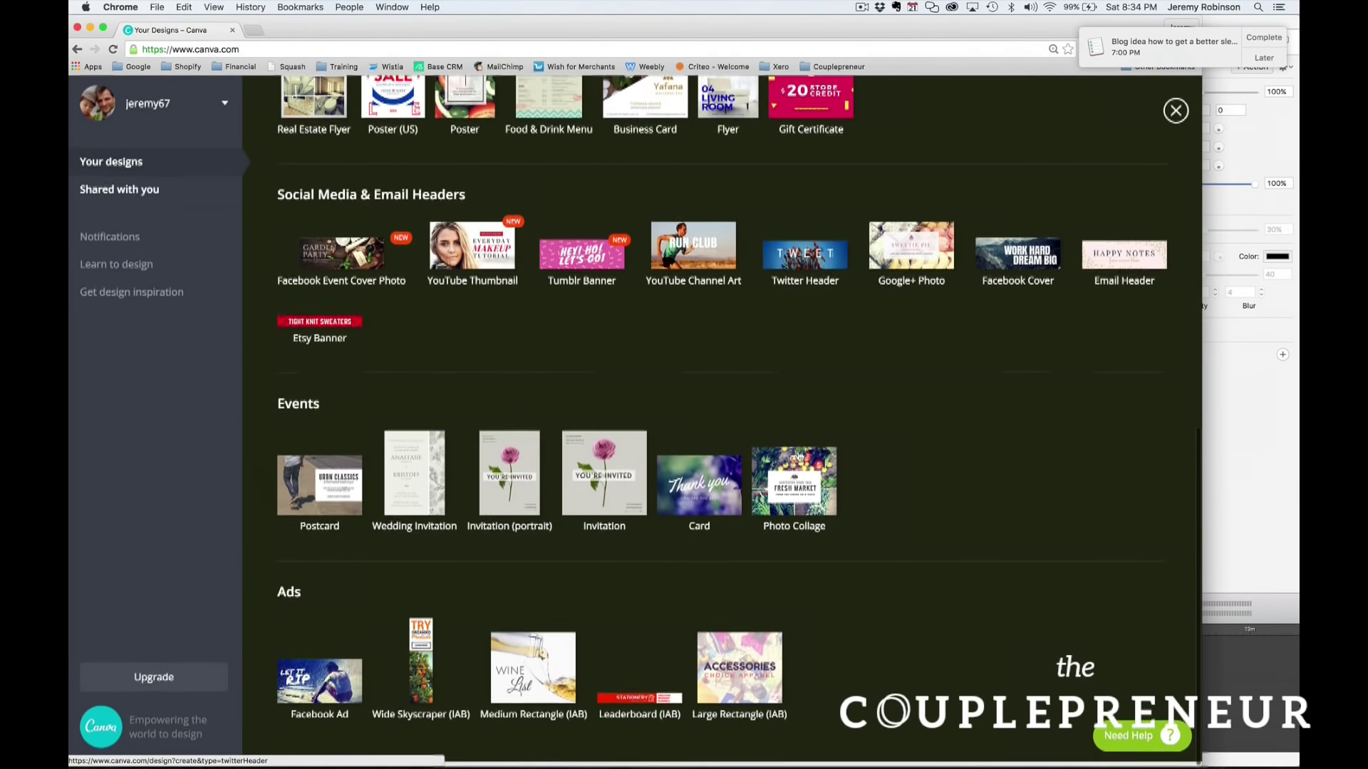
pyautogui.scroll(18, 799, 457)
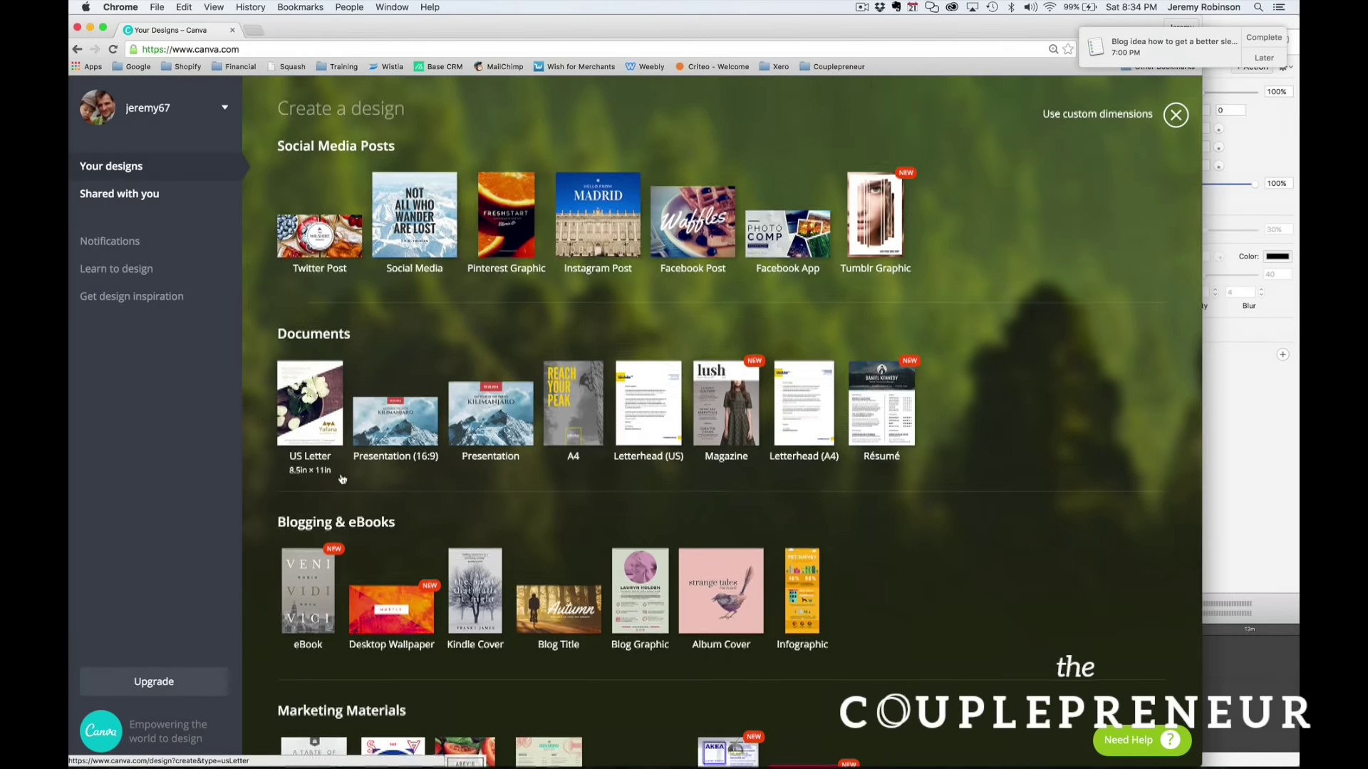
pyautogui.scroll(-10, 335, 456)
pyautogui.scroll(6, 342, 479)
pyautogui.scroll(4, 342, 479)
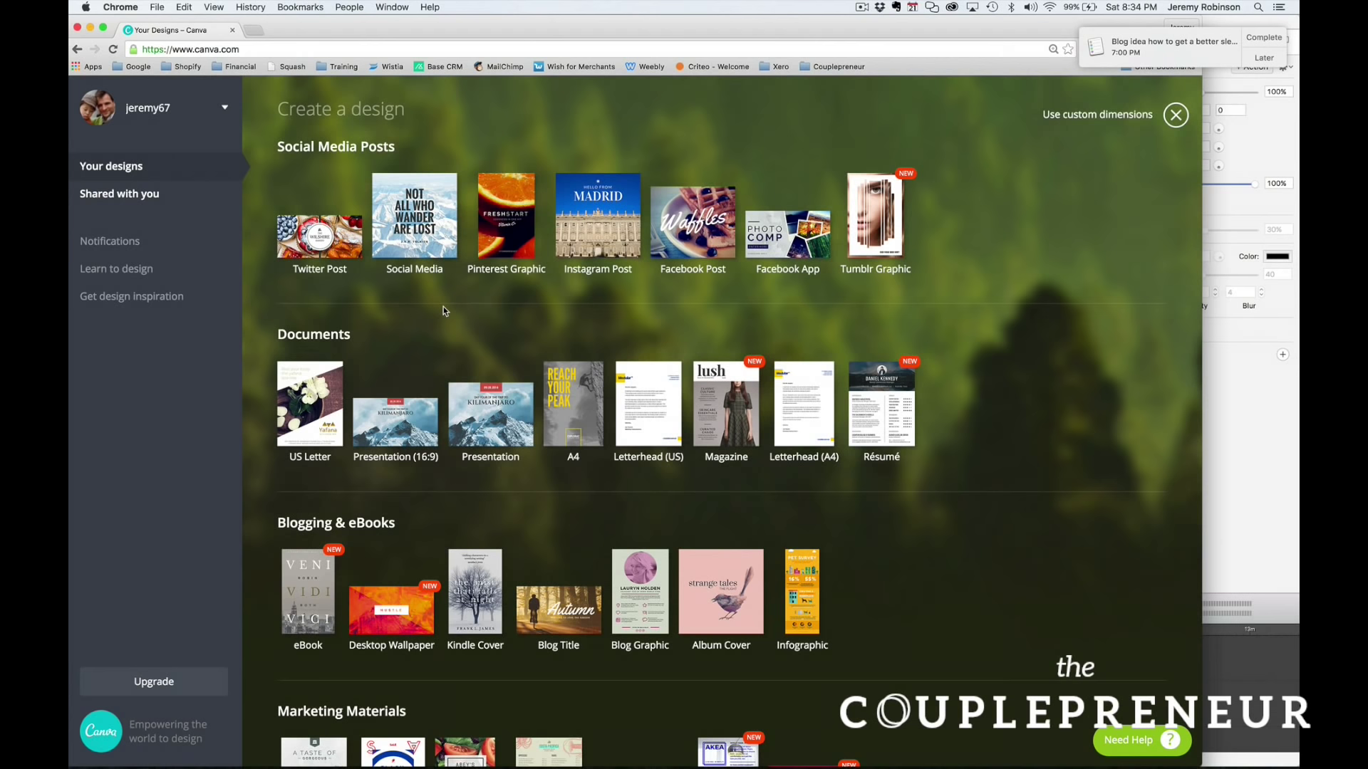
pyautogui.click(320, 411)
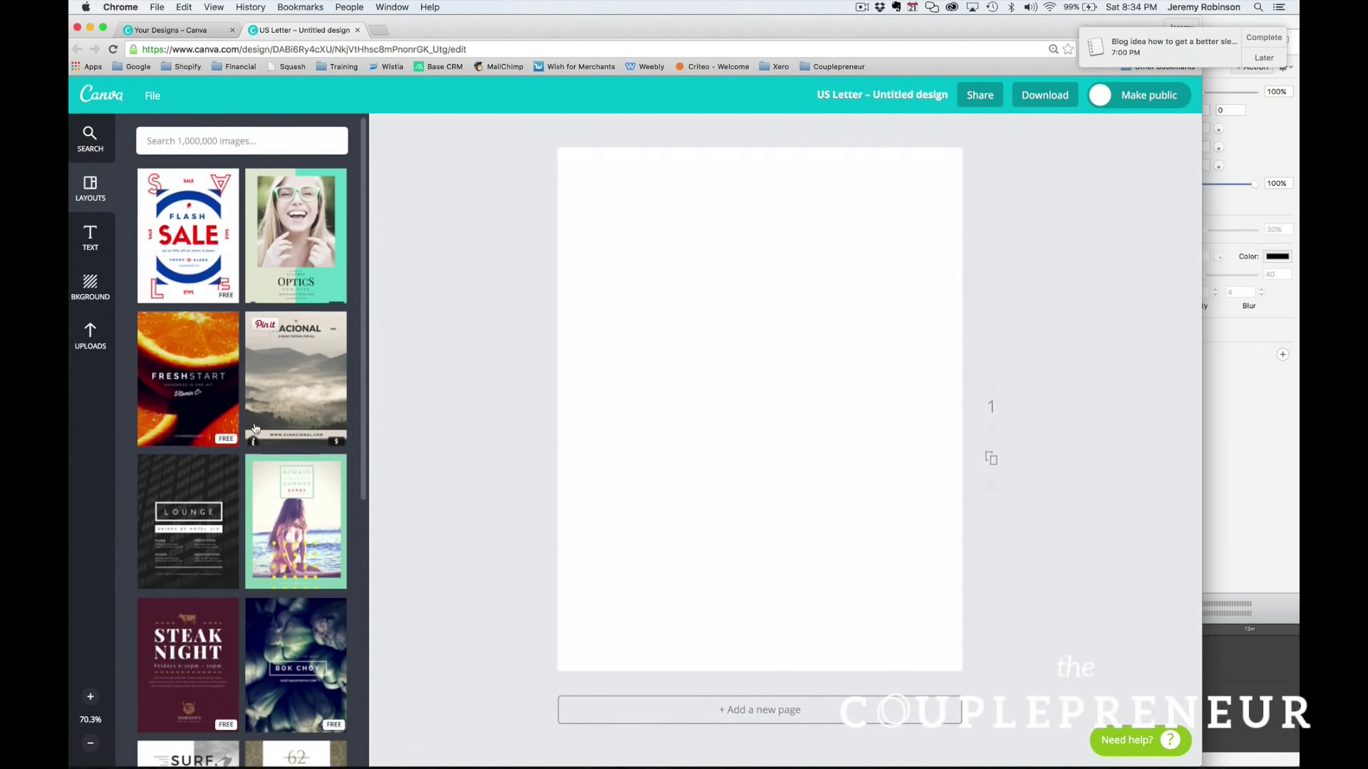
# Scroll the layout templates, then switch to the image and element search panel
pyautogui.scroll(-5, 255, 428)
pyautogui.scroll(-18, 255, 428)
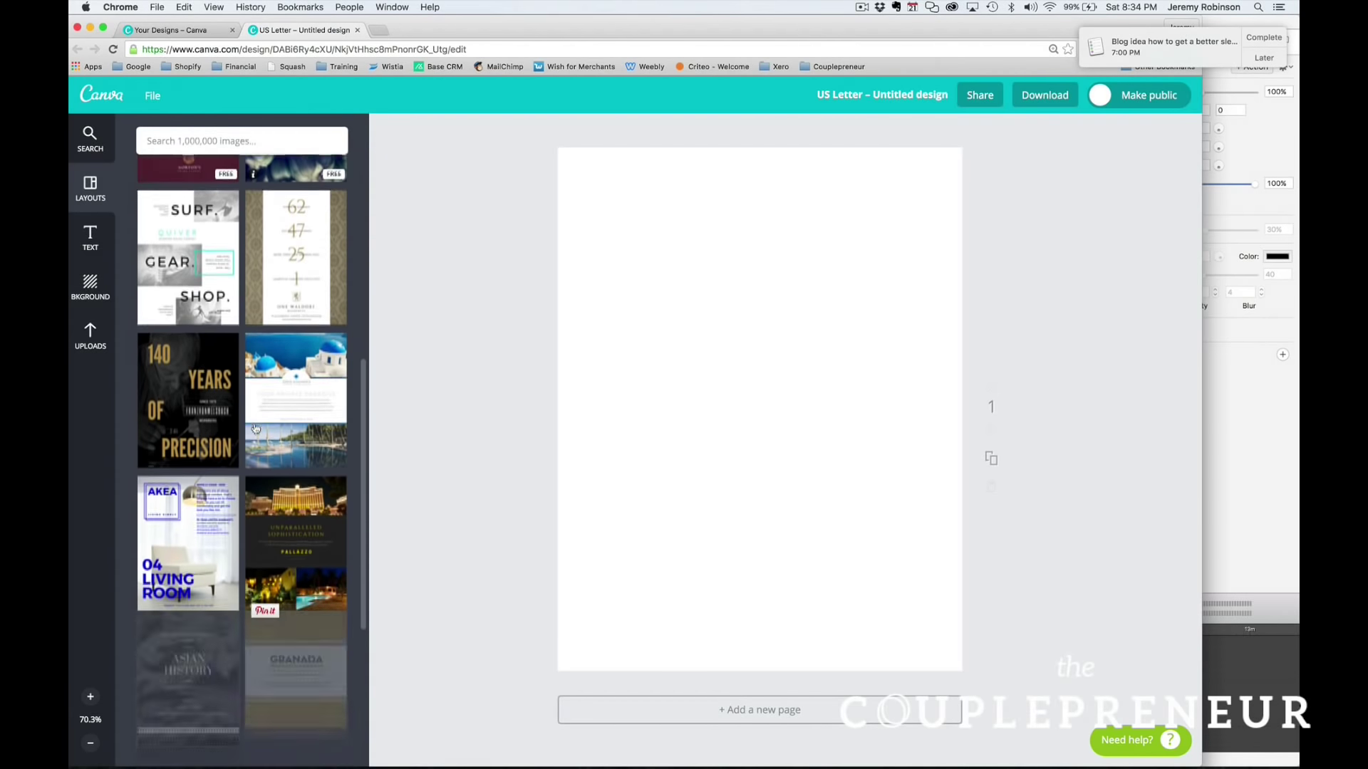
pyautogui.scroll(-10, 255, 428)
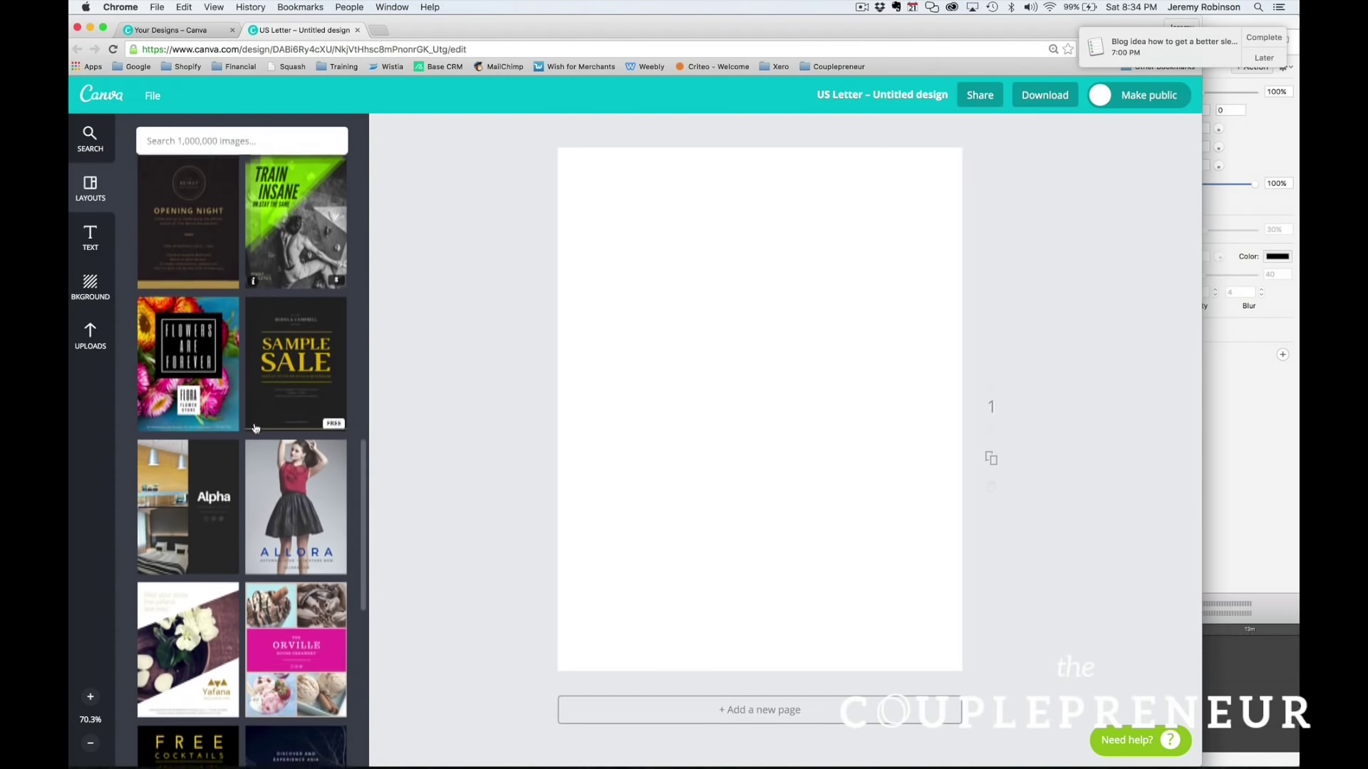
pyautogui.scroll(-20, 255, 428)
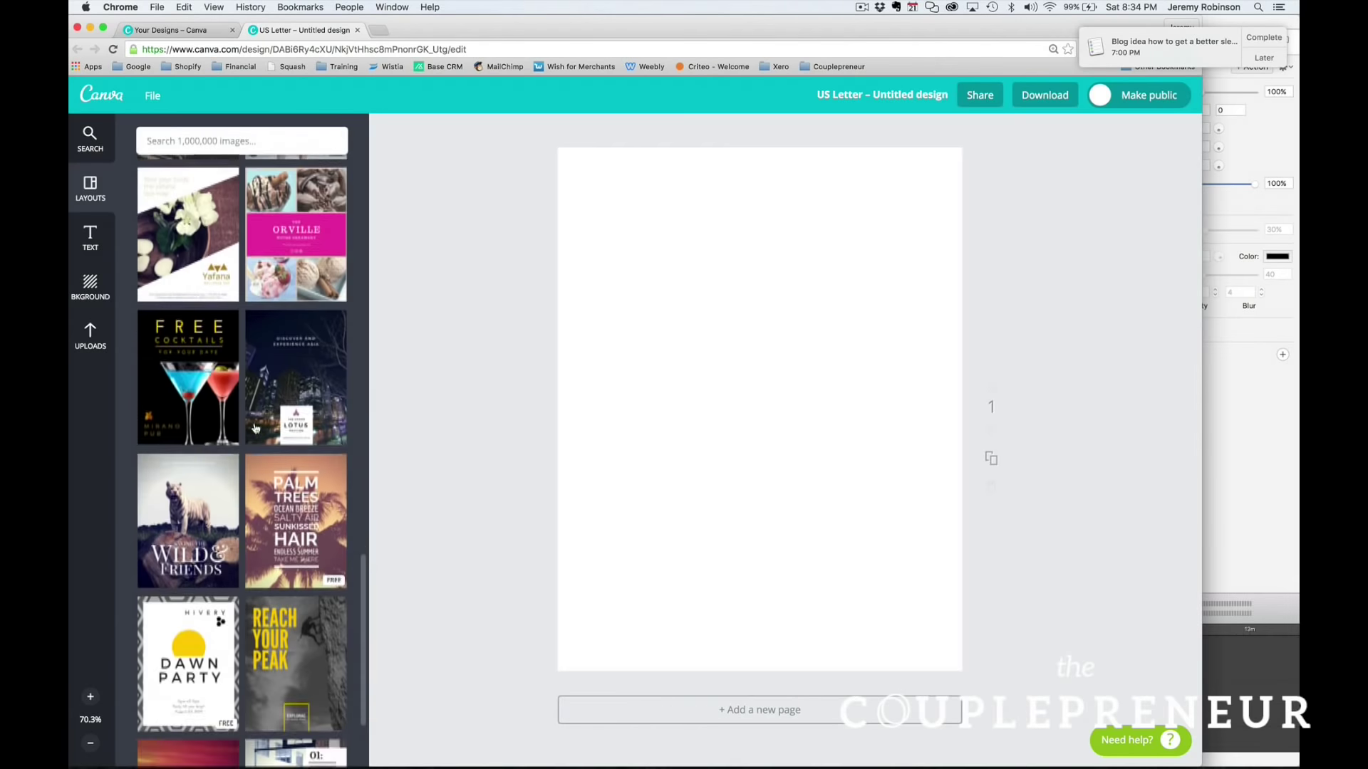
pyautogui.scroll(-4, 255, 428)
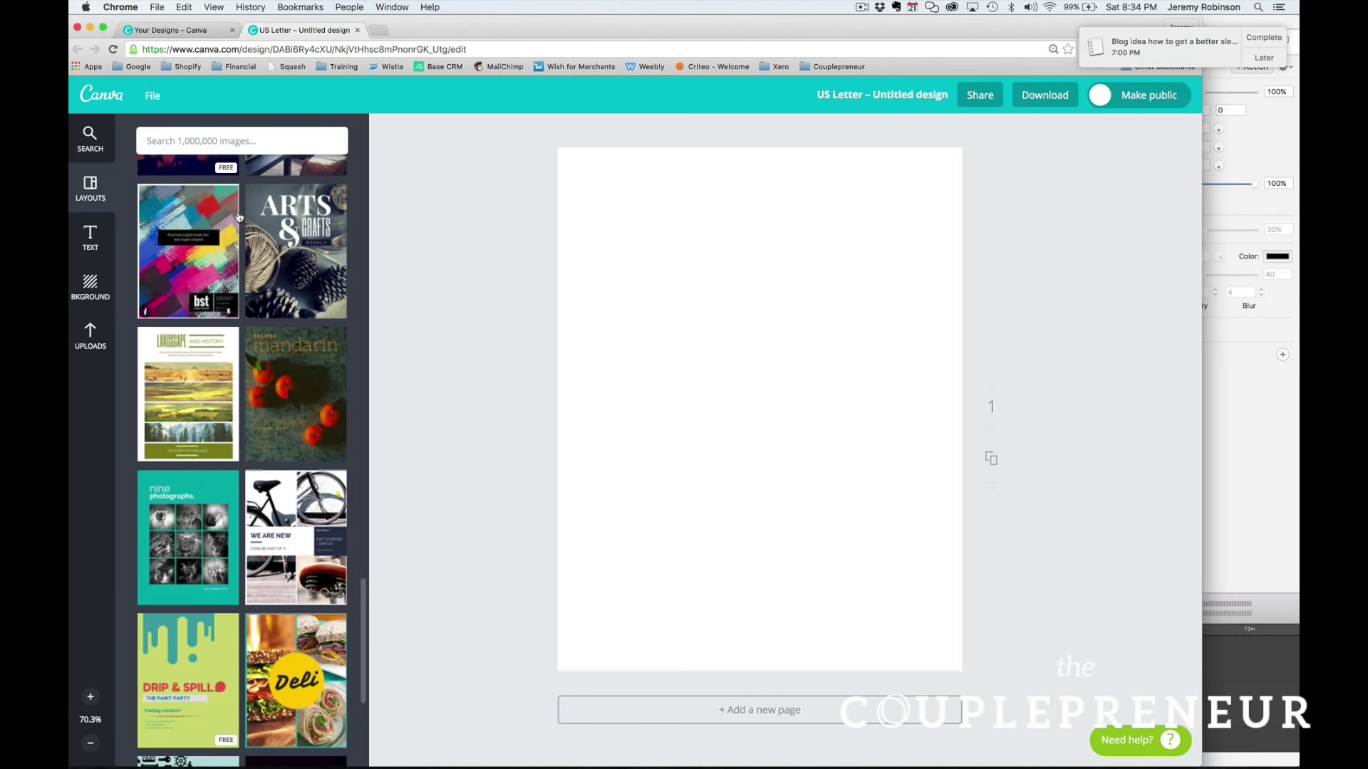
pyautogui.click(233, 146)
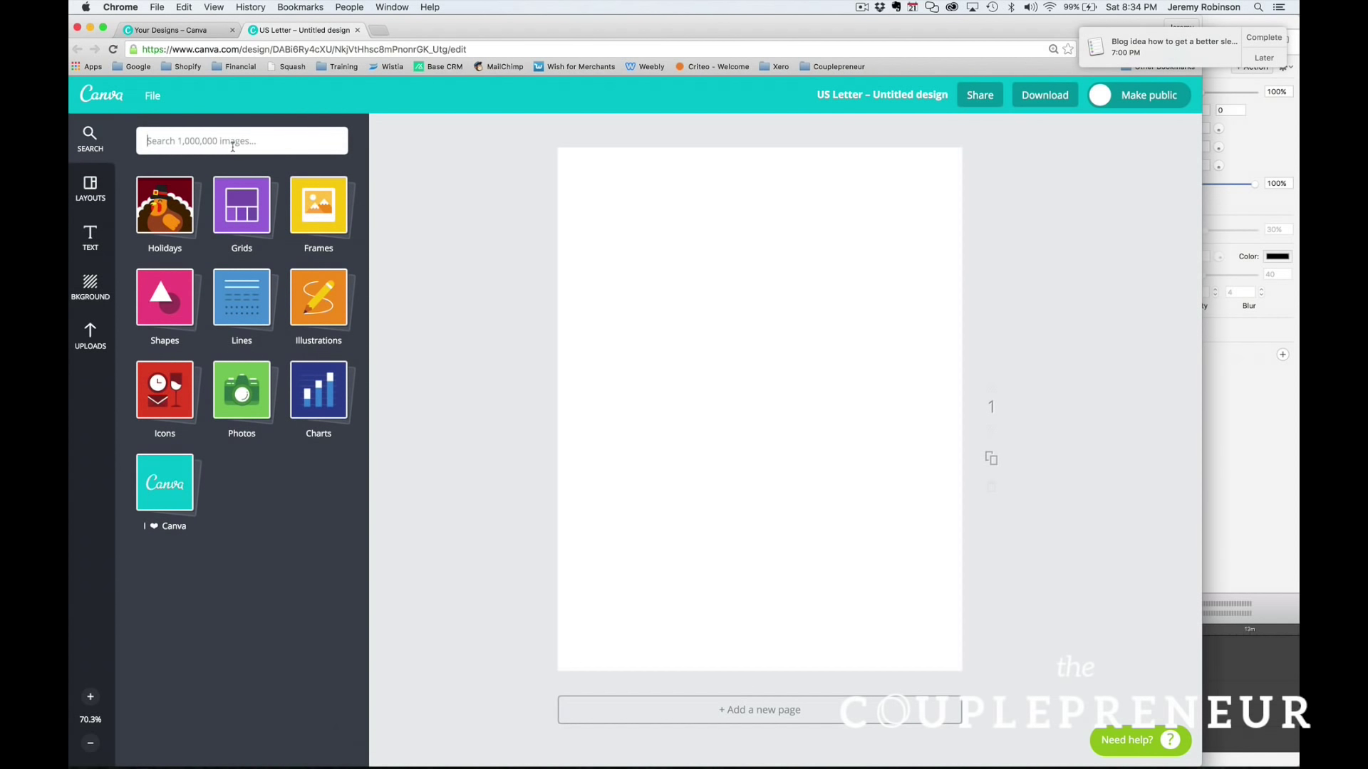
# Search for 'food' images and scroll through the results
pyautogui.press('Return')
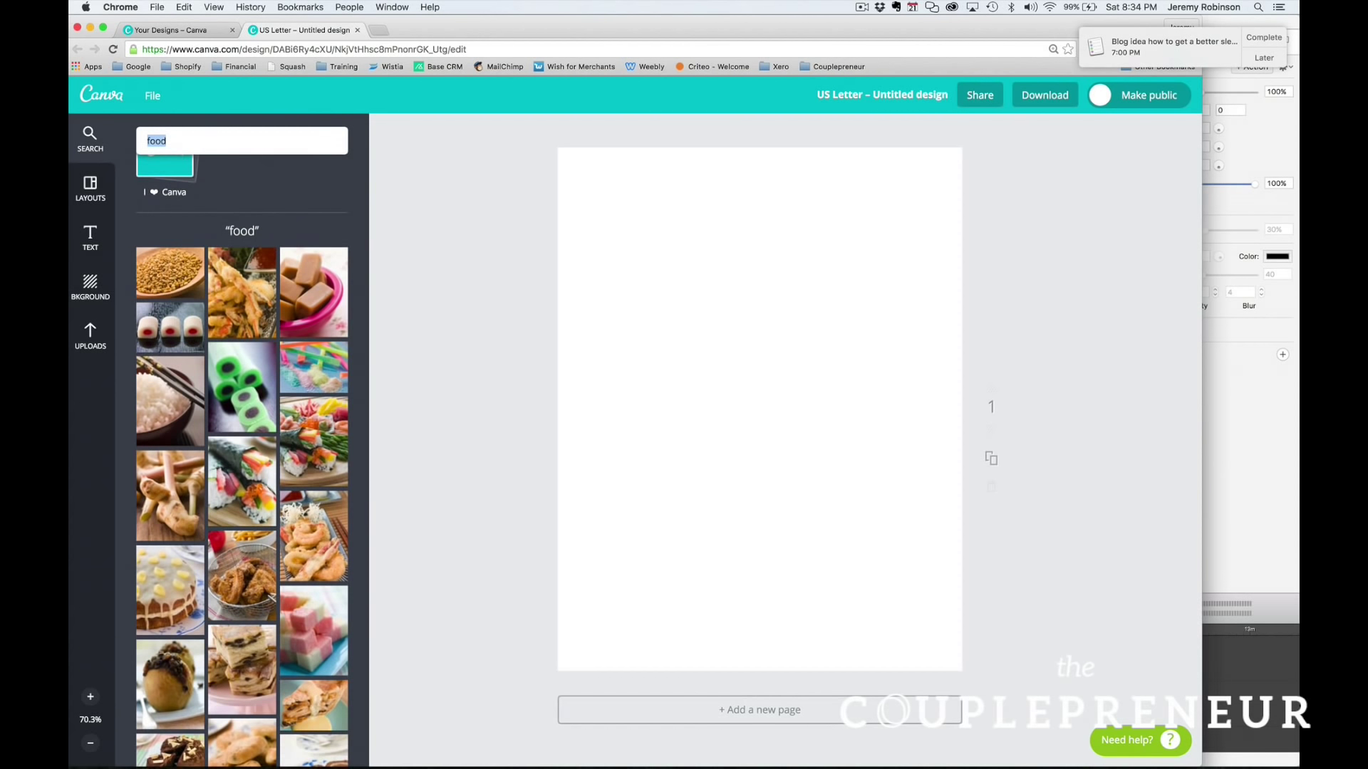
pyautogui.scroll(-15, 208, 446)
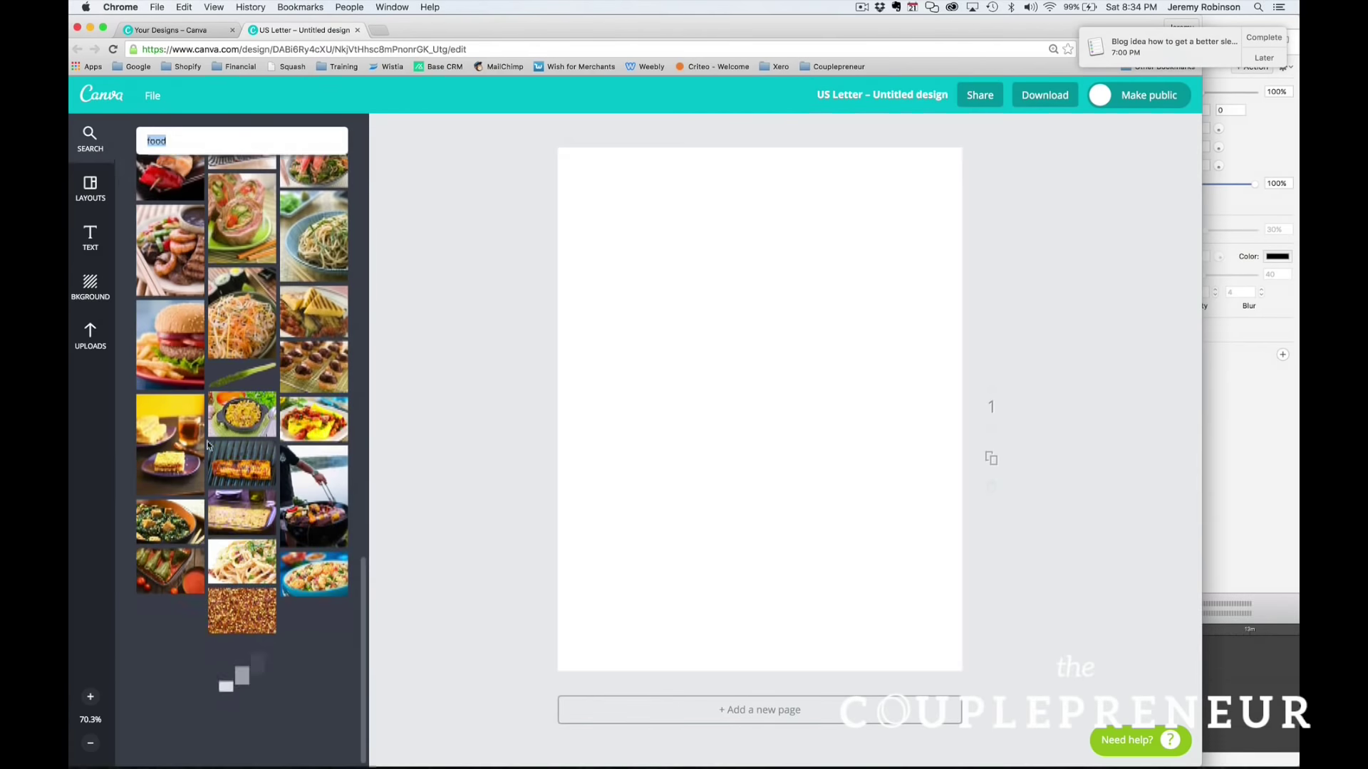
pyautogui.scroll(-10, 208, 446)
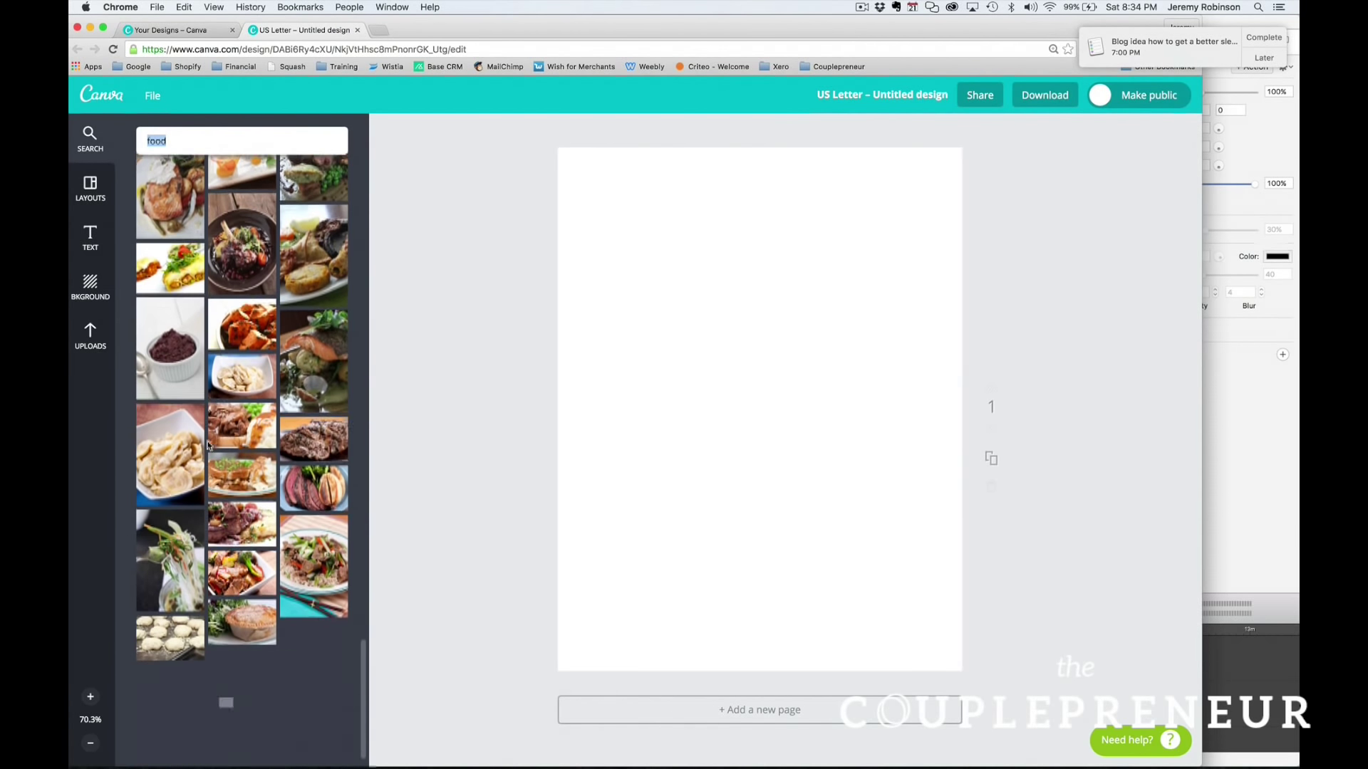
pyautogui.scroll(3, 246, 238)
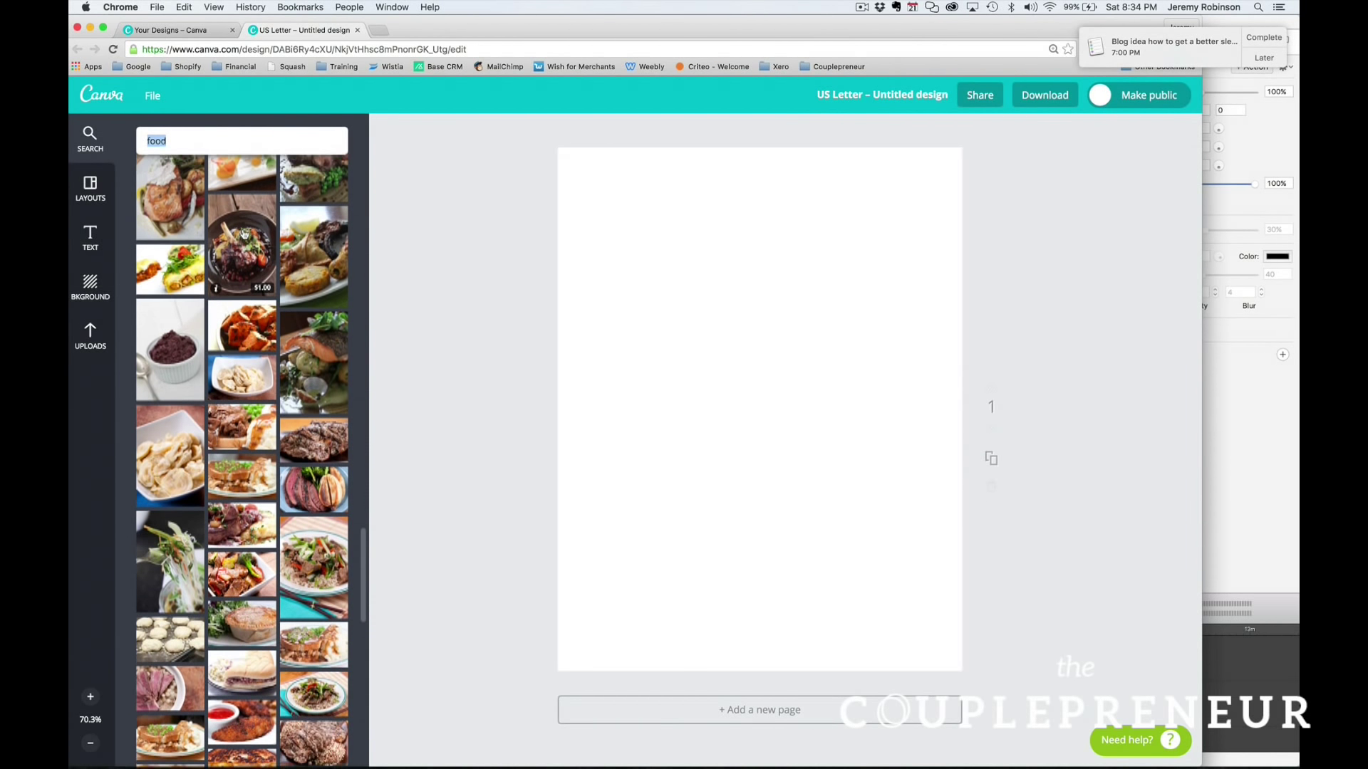
pyautogui.scroll(8, 244, 235)
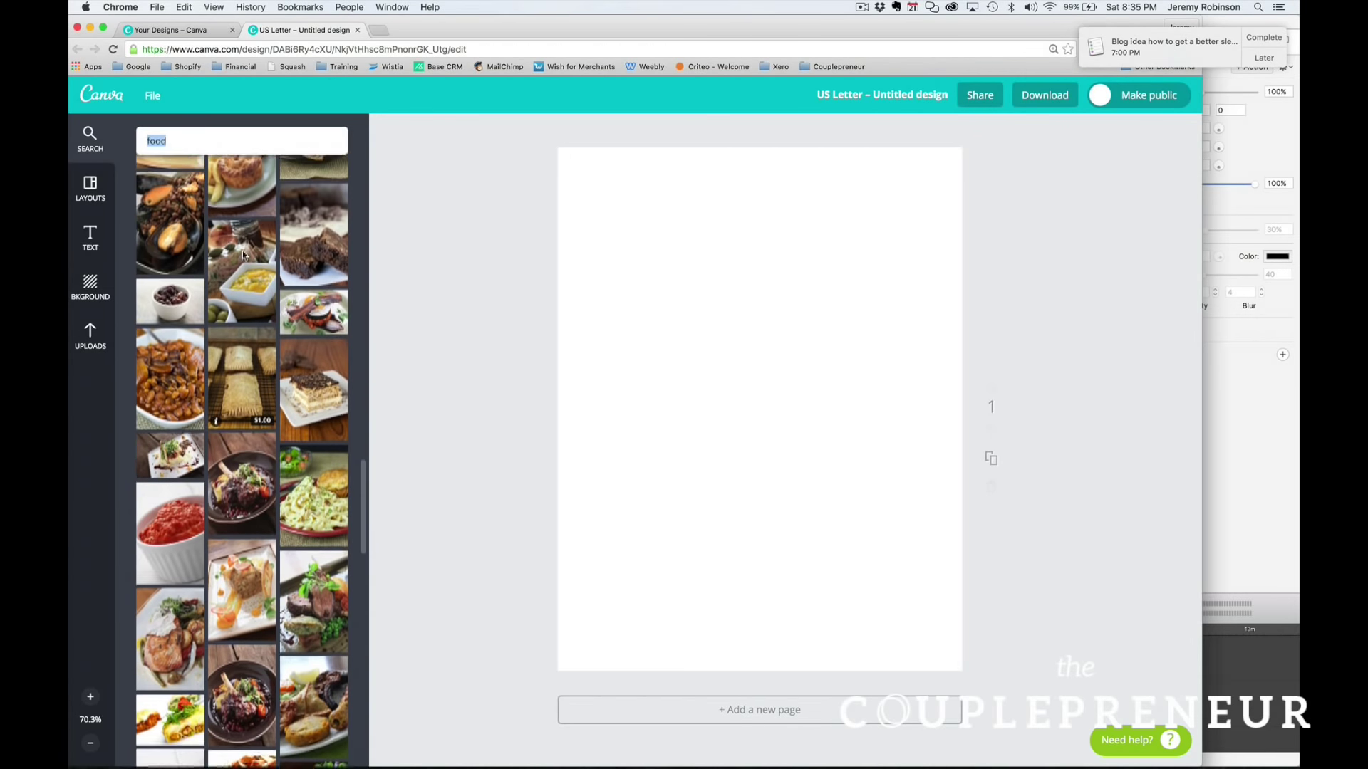
pyautogui.scroll(15, 243, 255)
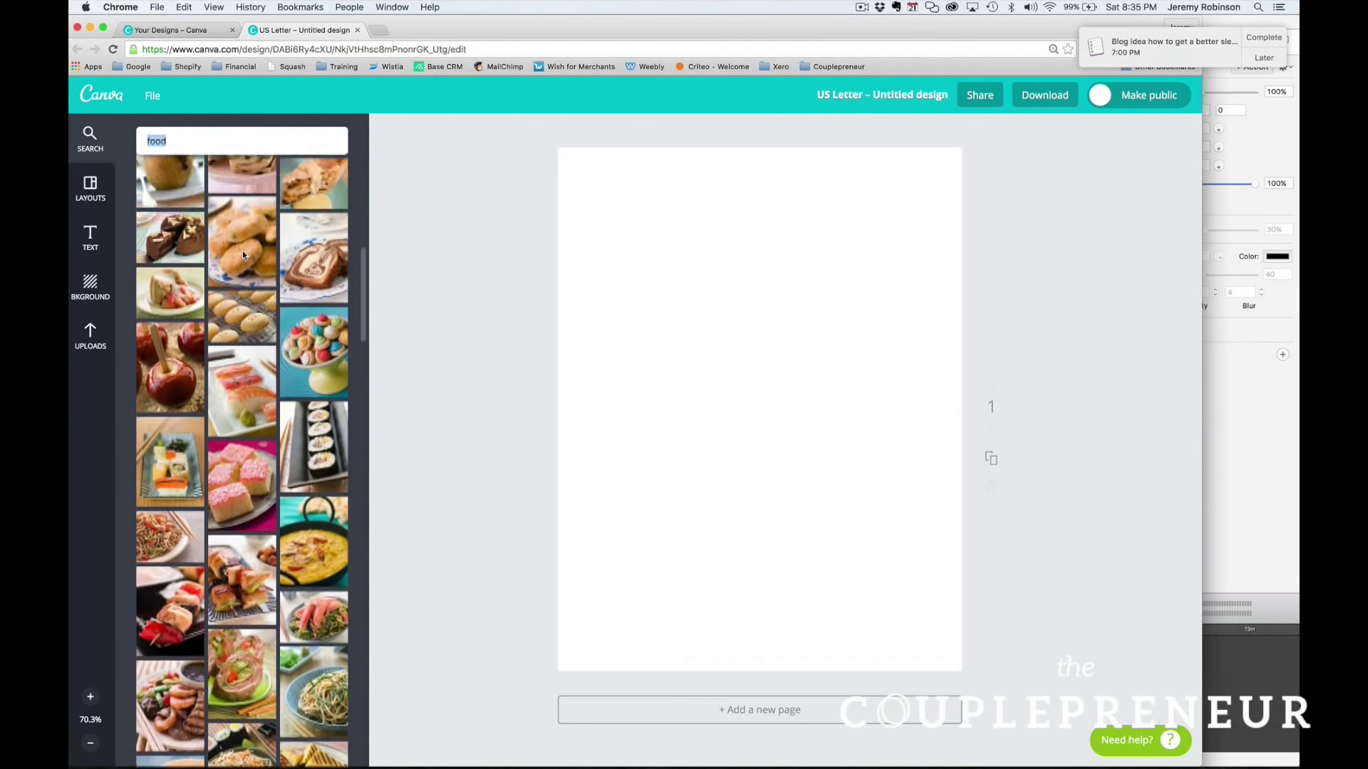
pyautogui.scroll(4, 242, 254)
pyautogui.scroll(-6, 243, 255)
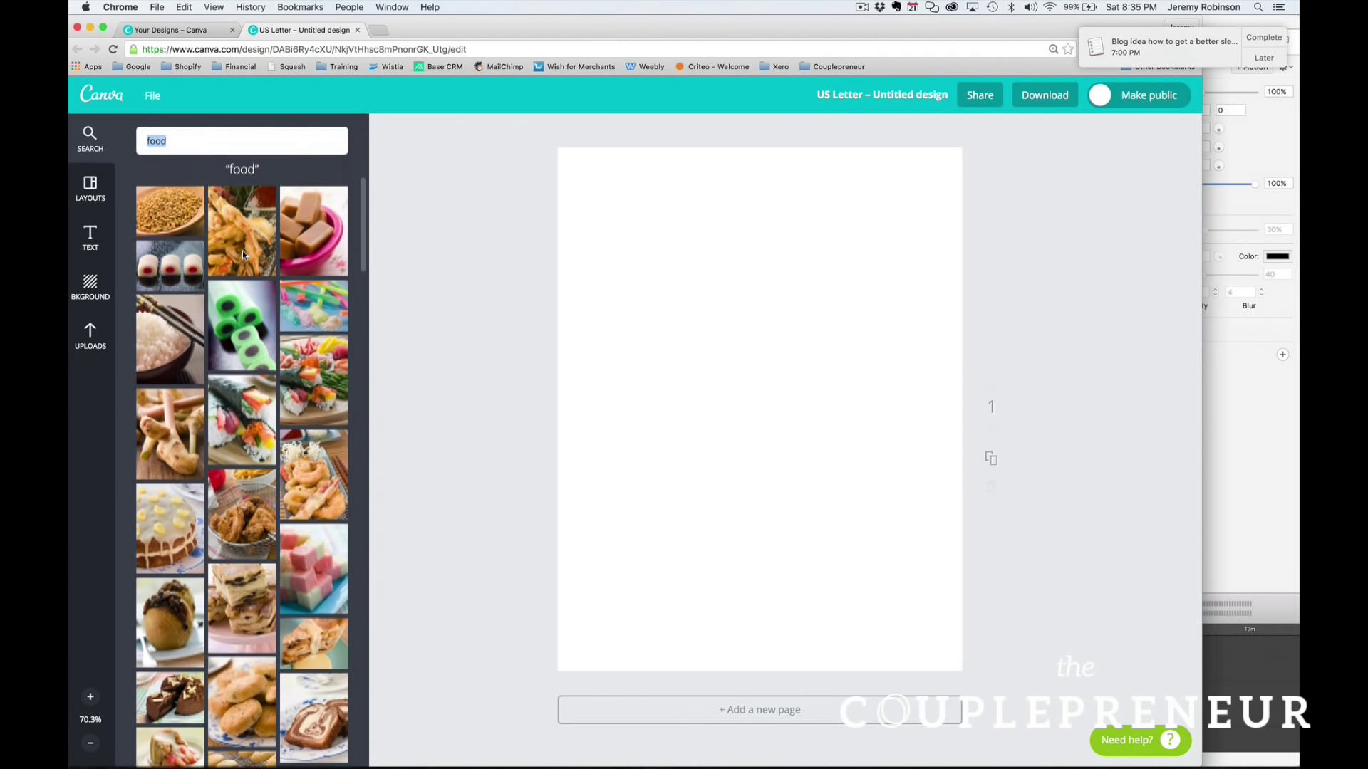
pyautogui.scroll(-5, 243, 255)
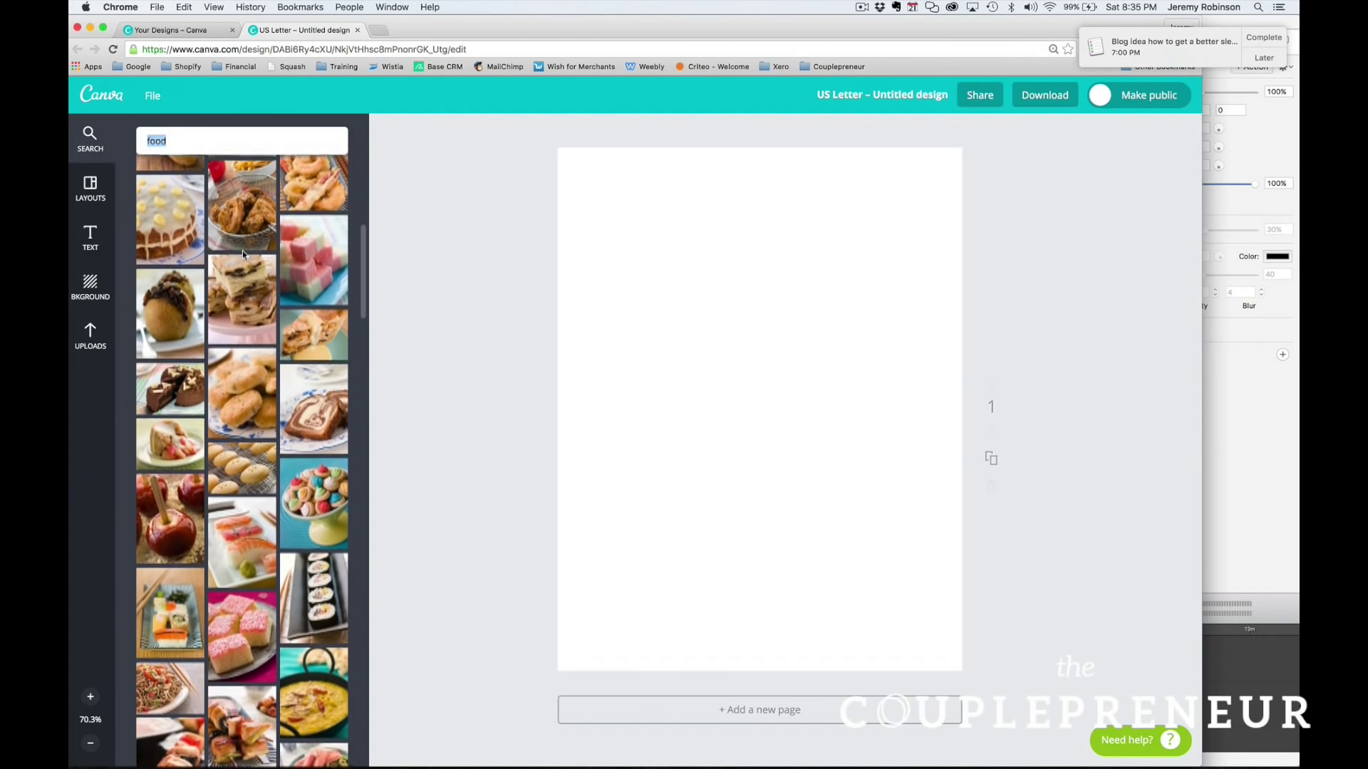
pyautogui.scroll(12, 243, 255)
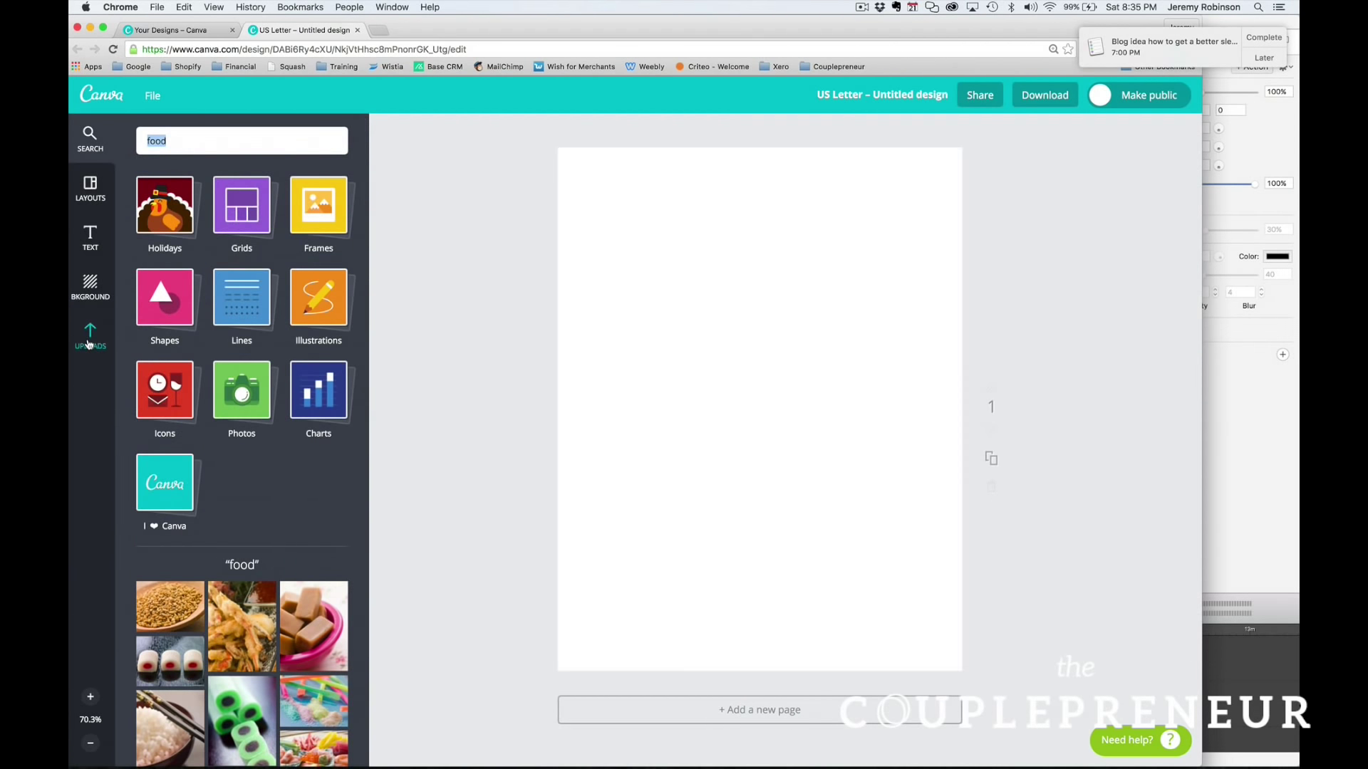
# Look through the uploaded photos, then return to the layout templates
pyautogui.click(89, 344)
pyautogui.scroll(-5, 192, 439)
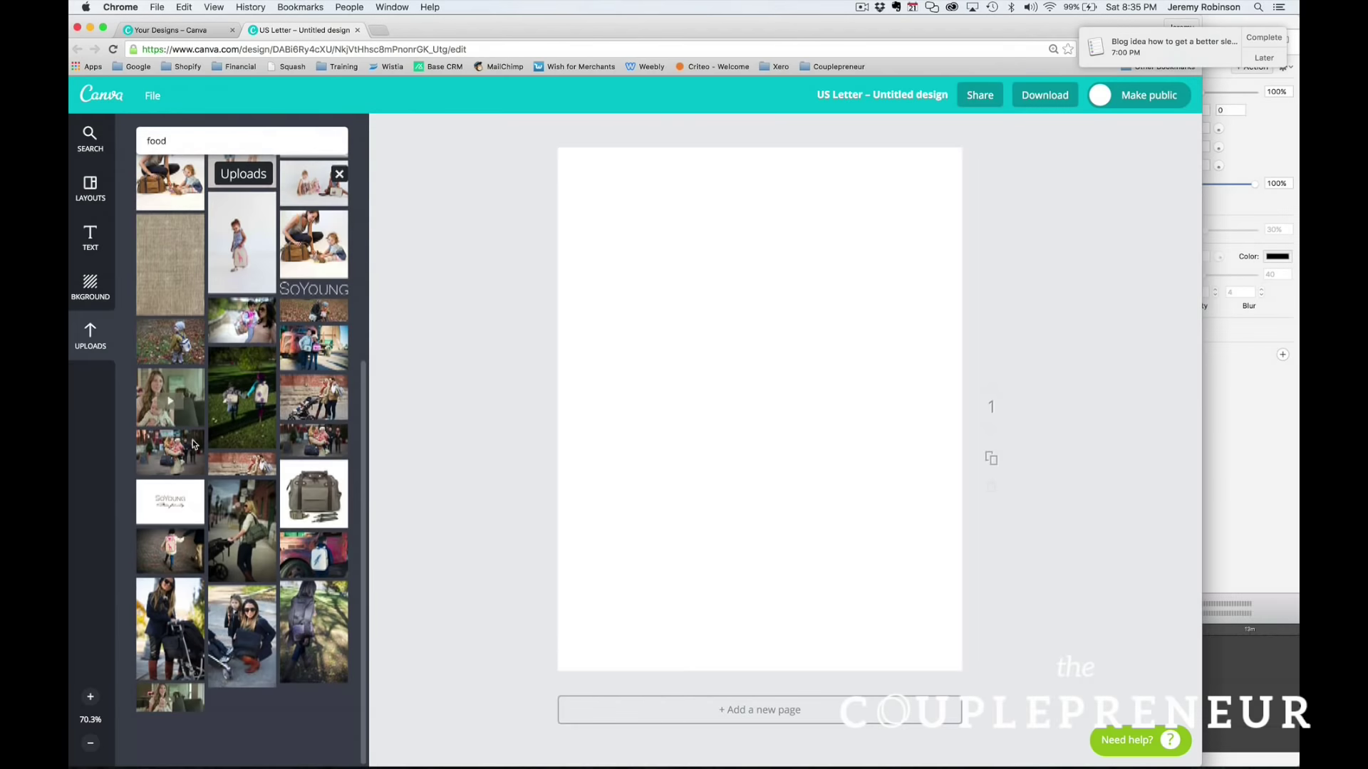
pyautogui.scroll(5, 192, 439)
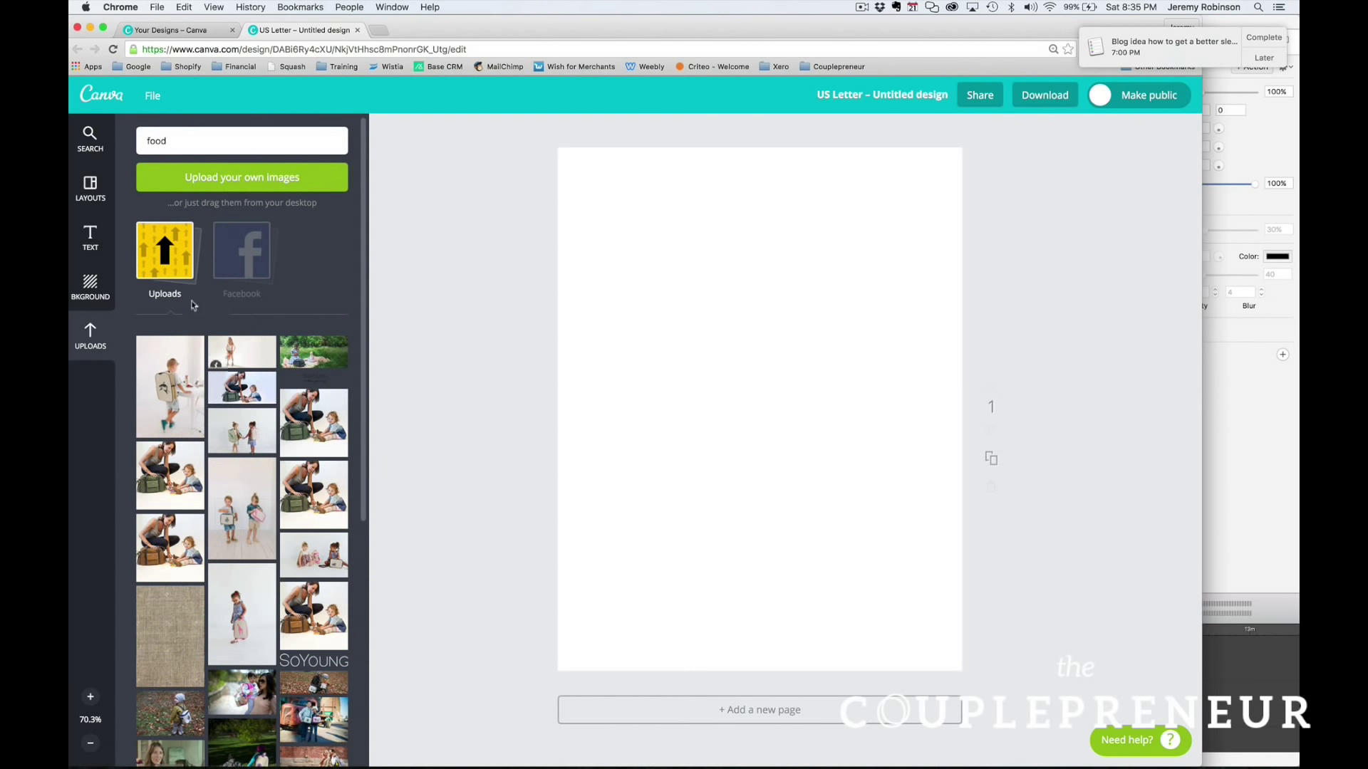
pyautogui.click(91, 187)
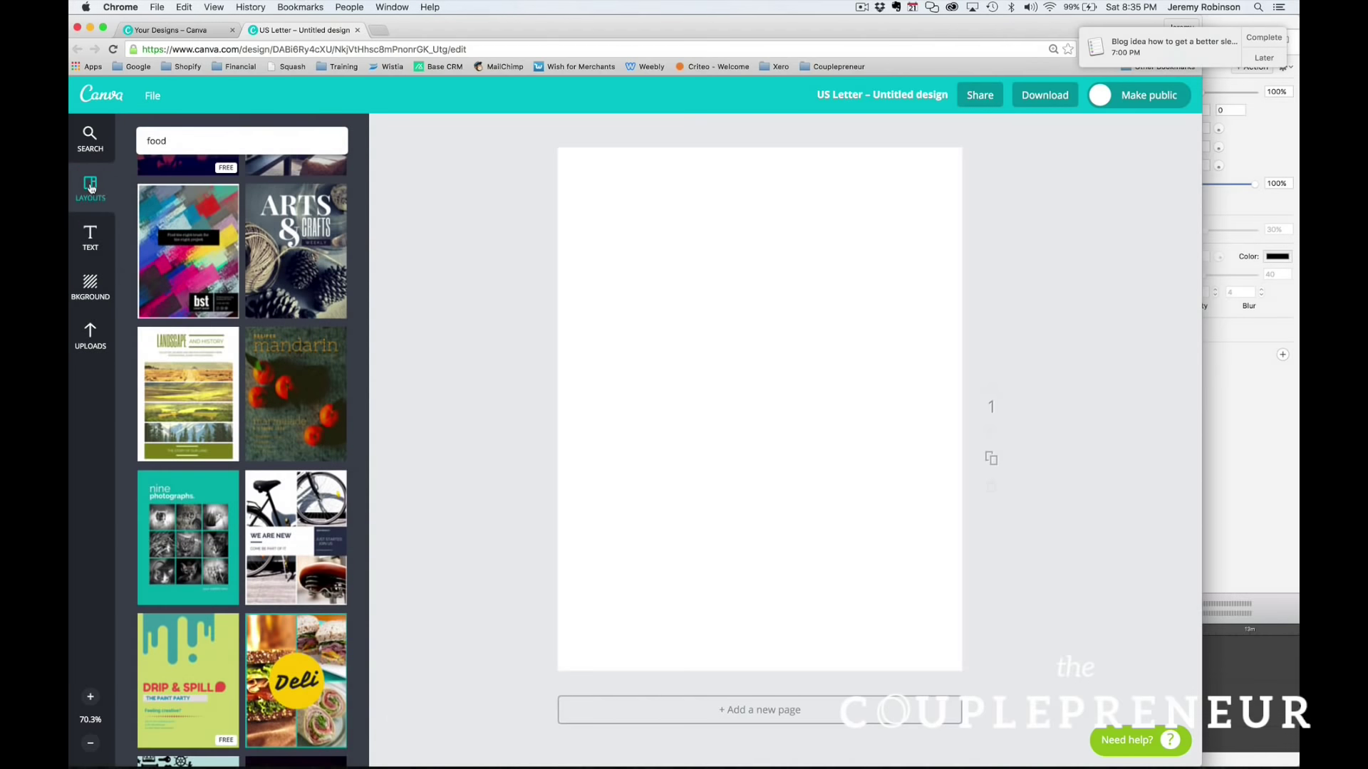
pyautogui.scroll(-15, 197, 328)
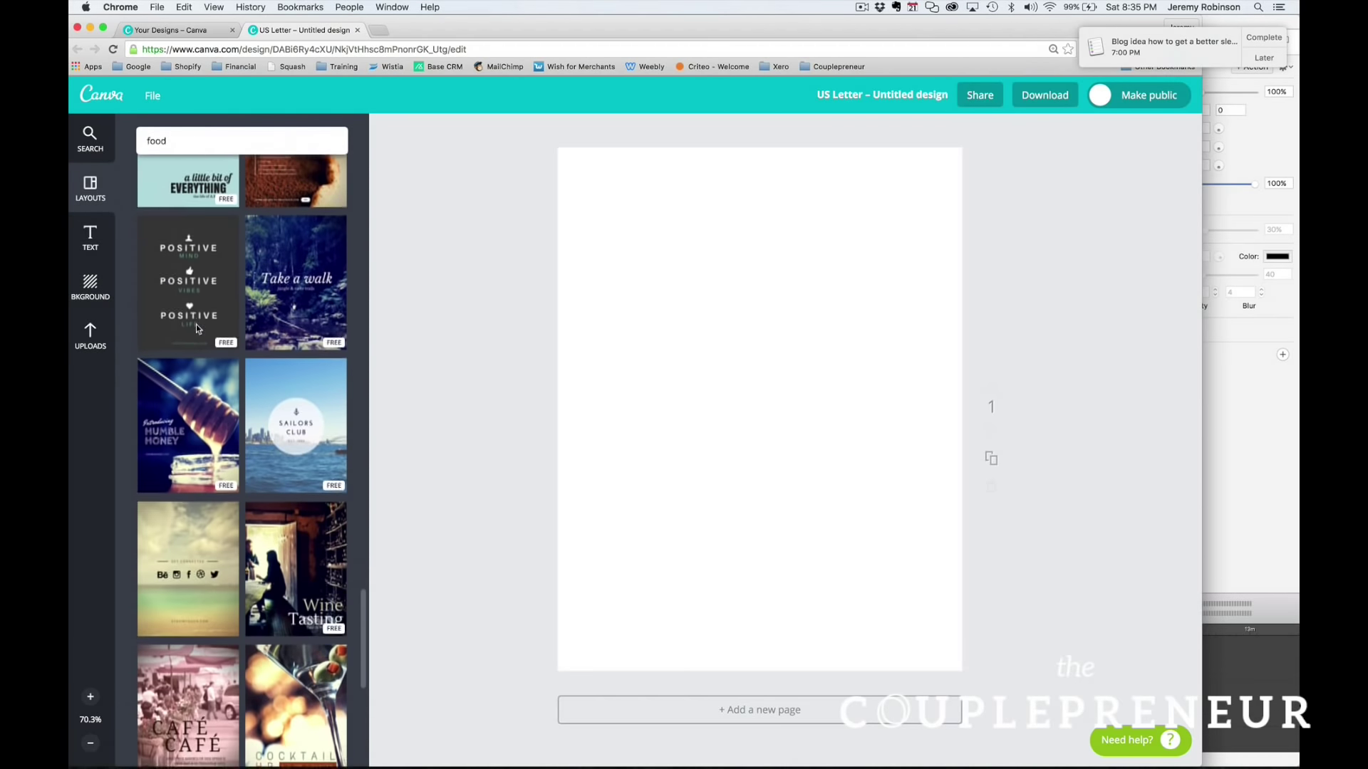
pyautogui.scroll(-6, 196, 324)
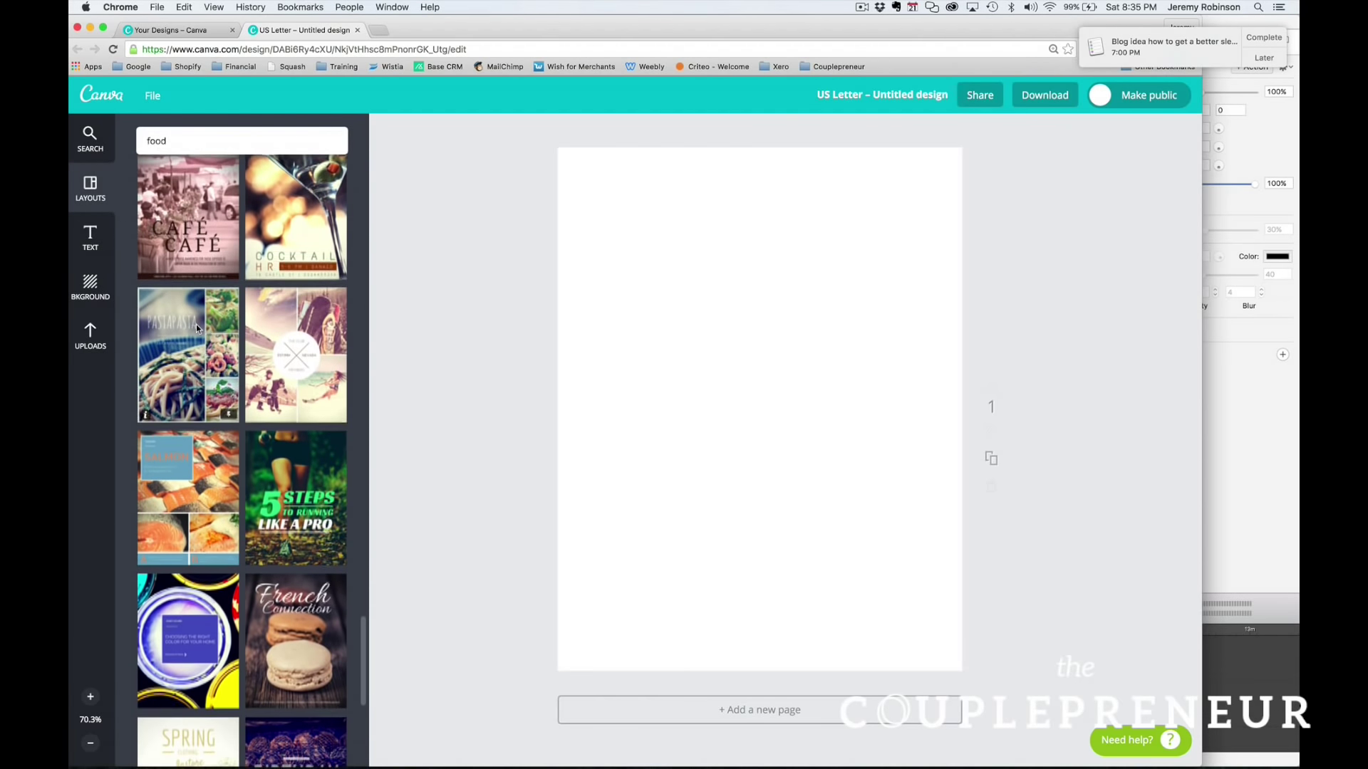
pyautogui.scroll(-5, 195, 323)
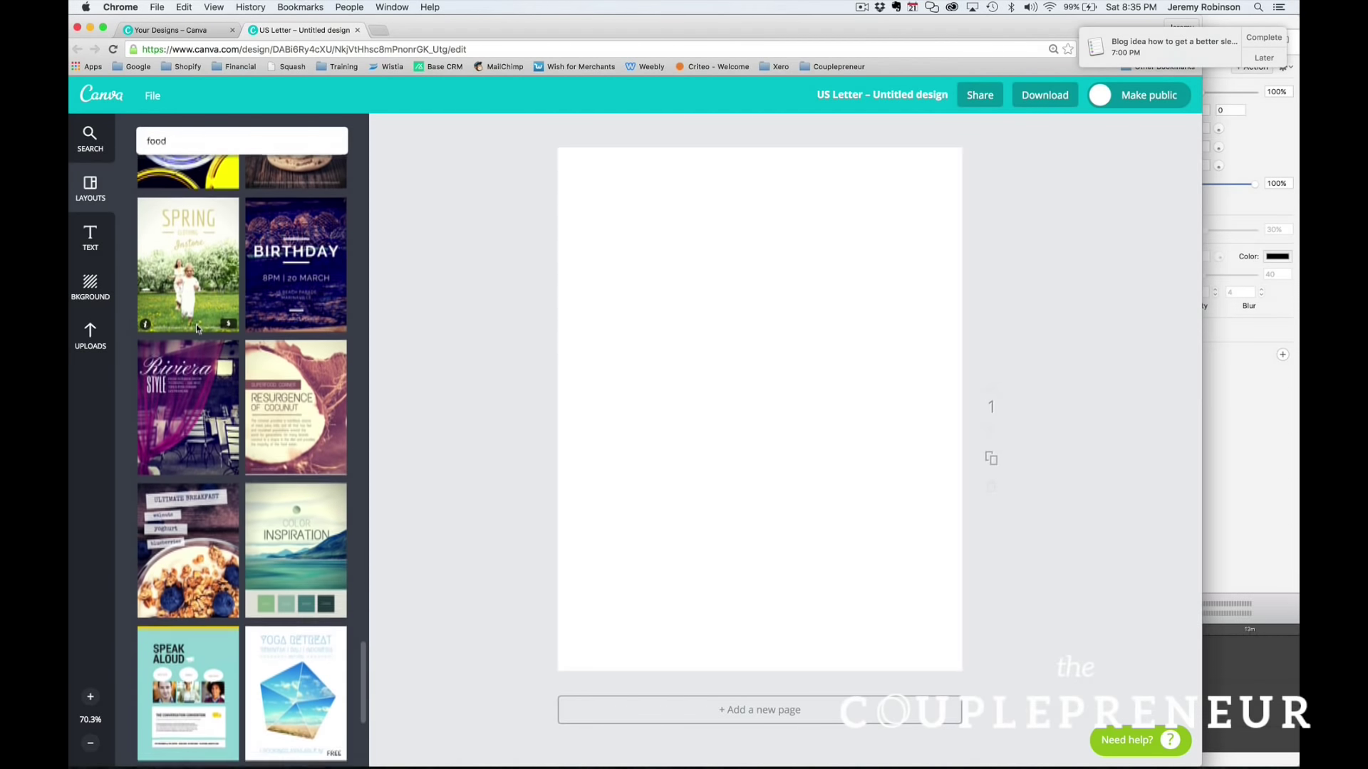
pyautogui.scroll(-3, 195, 323)
pyautogui.scroll(10, 195, 323)
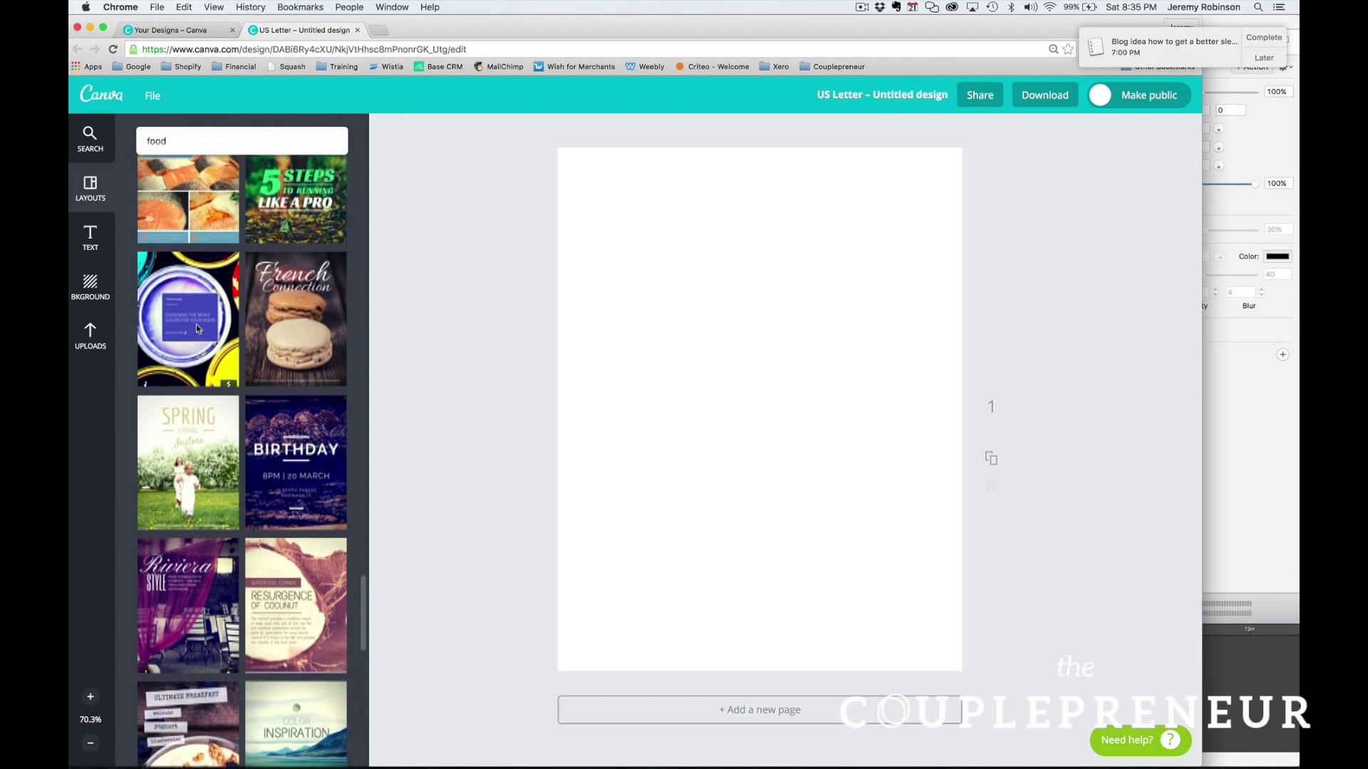
pyautogui.scroll(5, 195, 324)
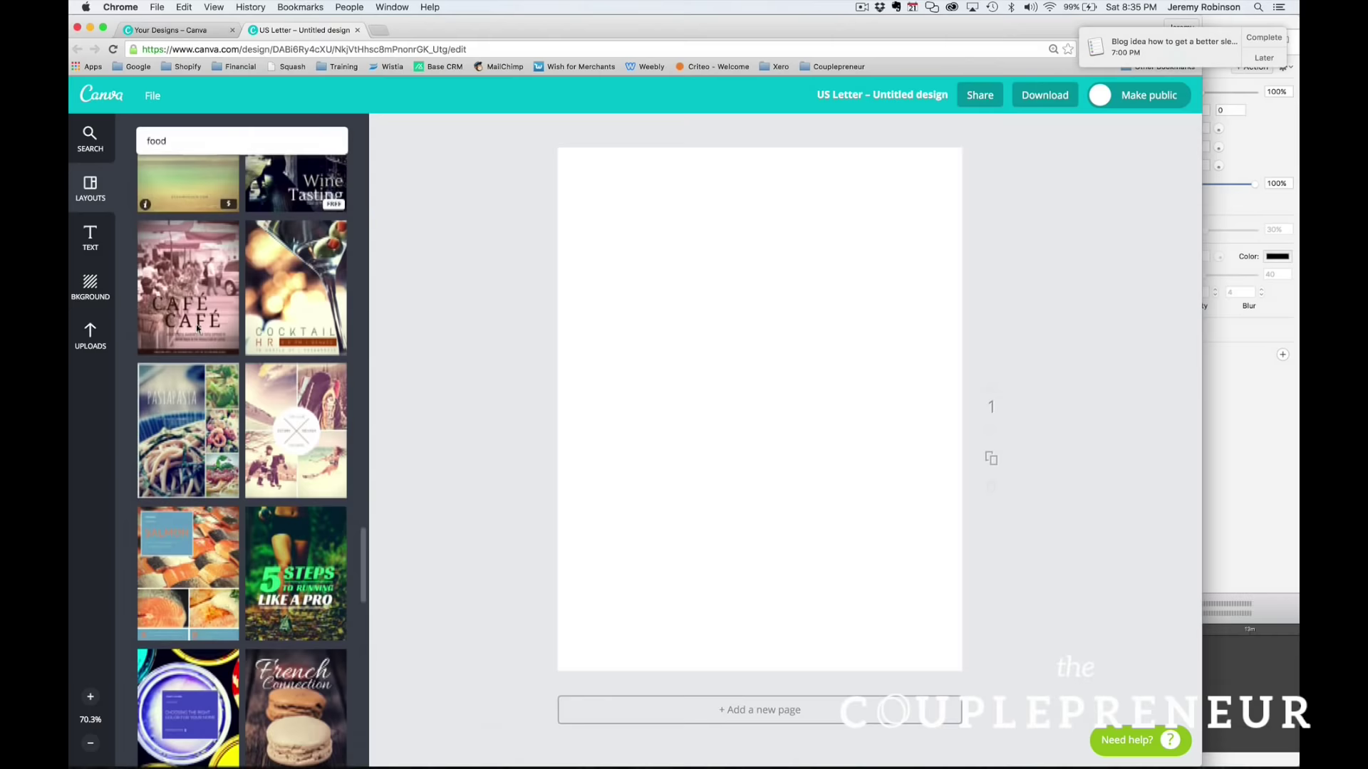
pyautogui.scroll(-3, 196, 323)
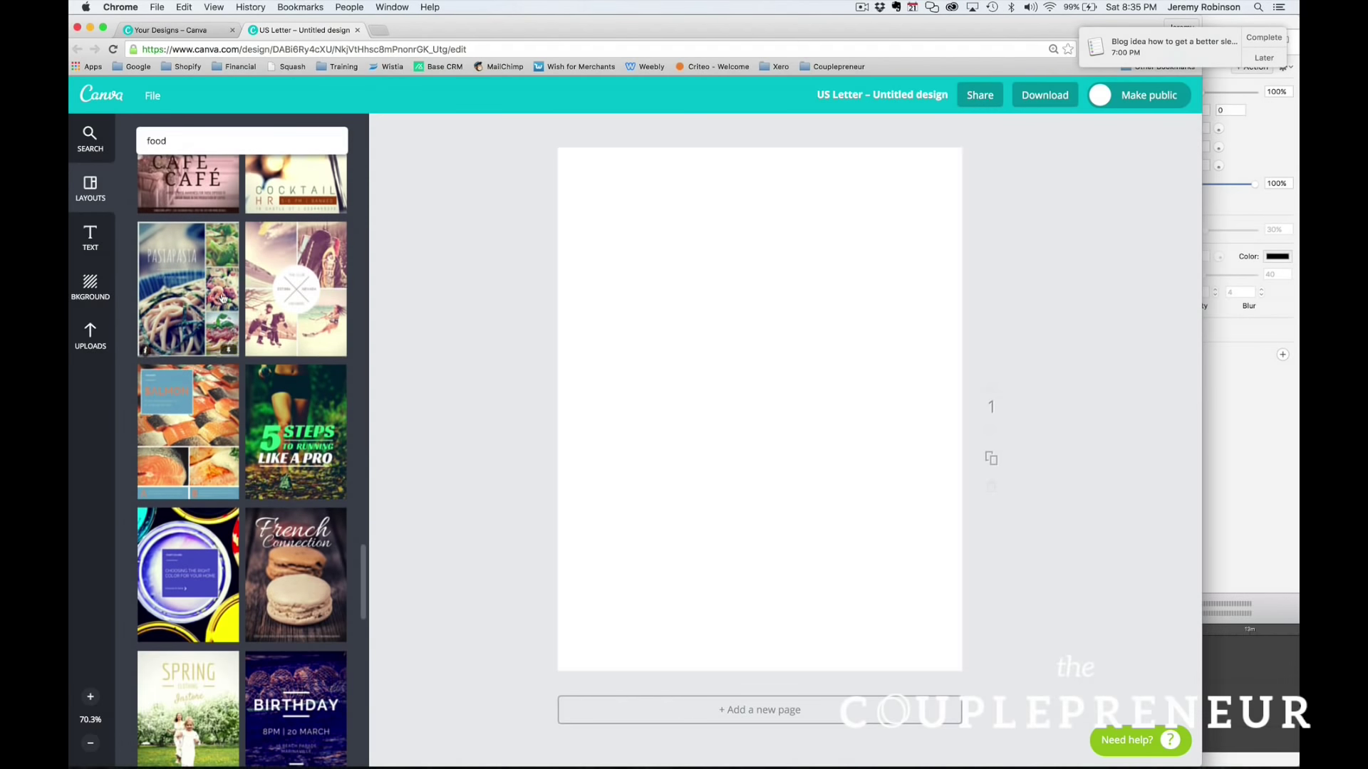
pyautogui.click(313, 253)
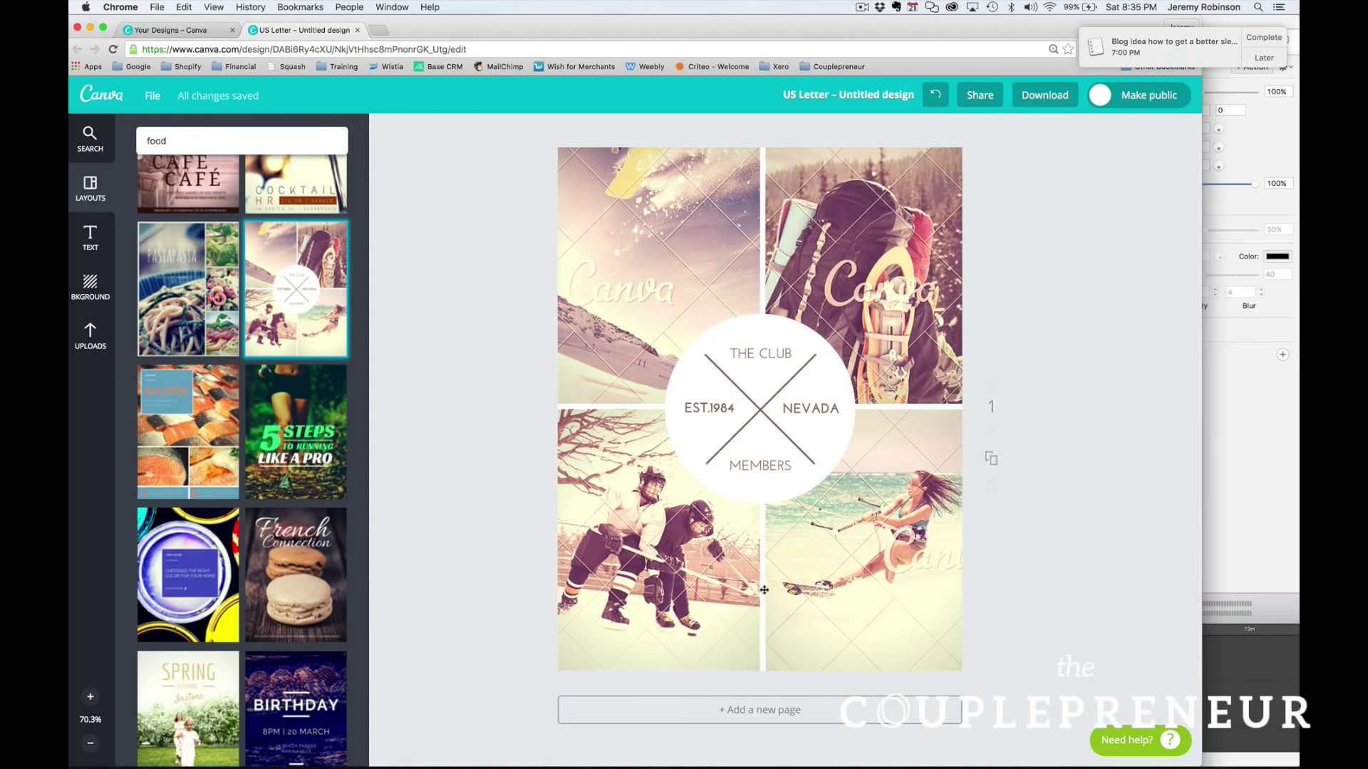
# Drag the boy, two-kids and standing-girl uploads into the top-left, bottom-left and bottom-right slots
pyautogui.scroll(5, 252, 359)
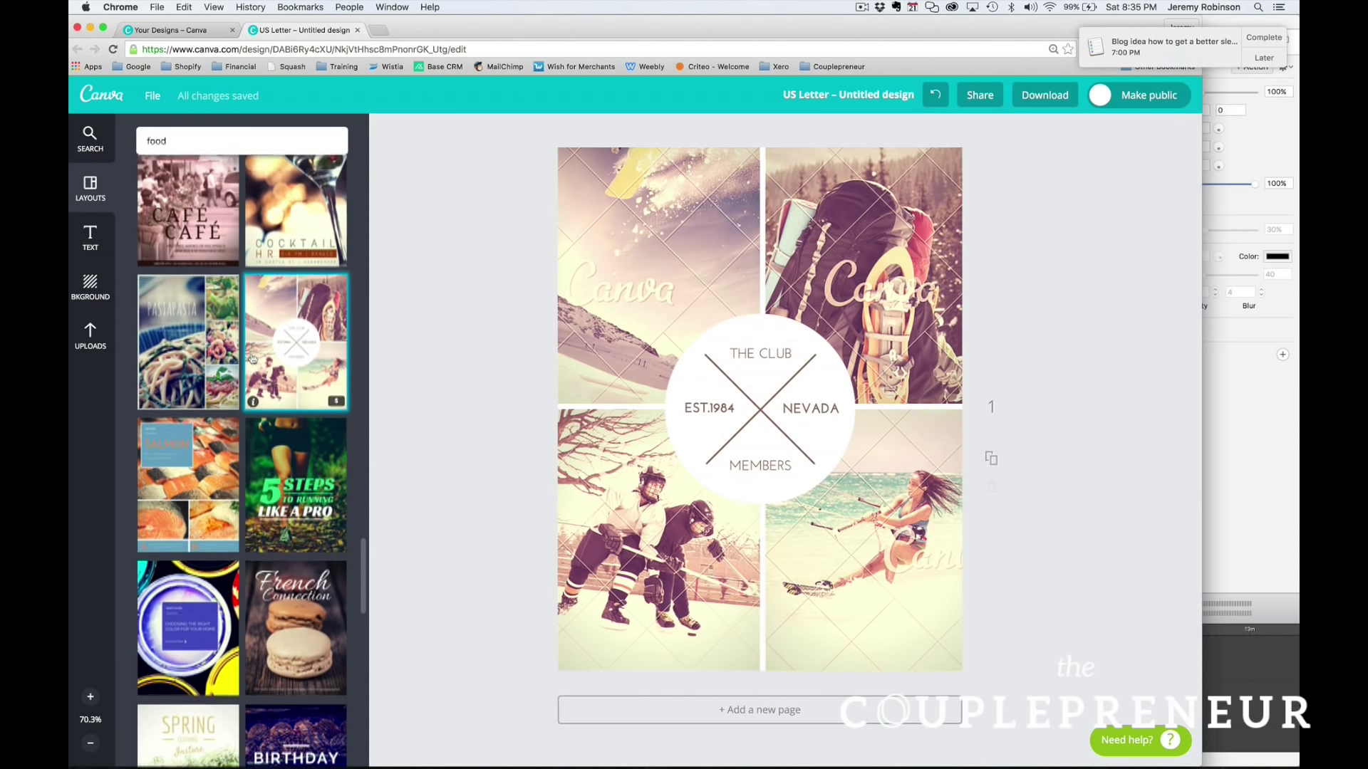
pyautogui.scroll(10, 252, 360)
pyautogui.scroll(-5, 160, 228)
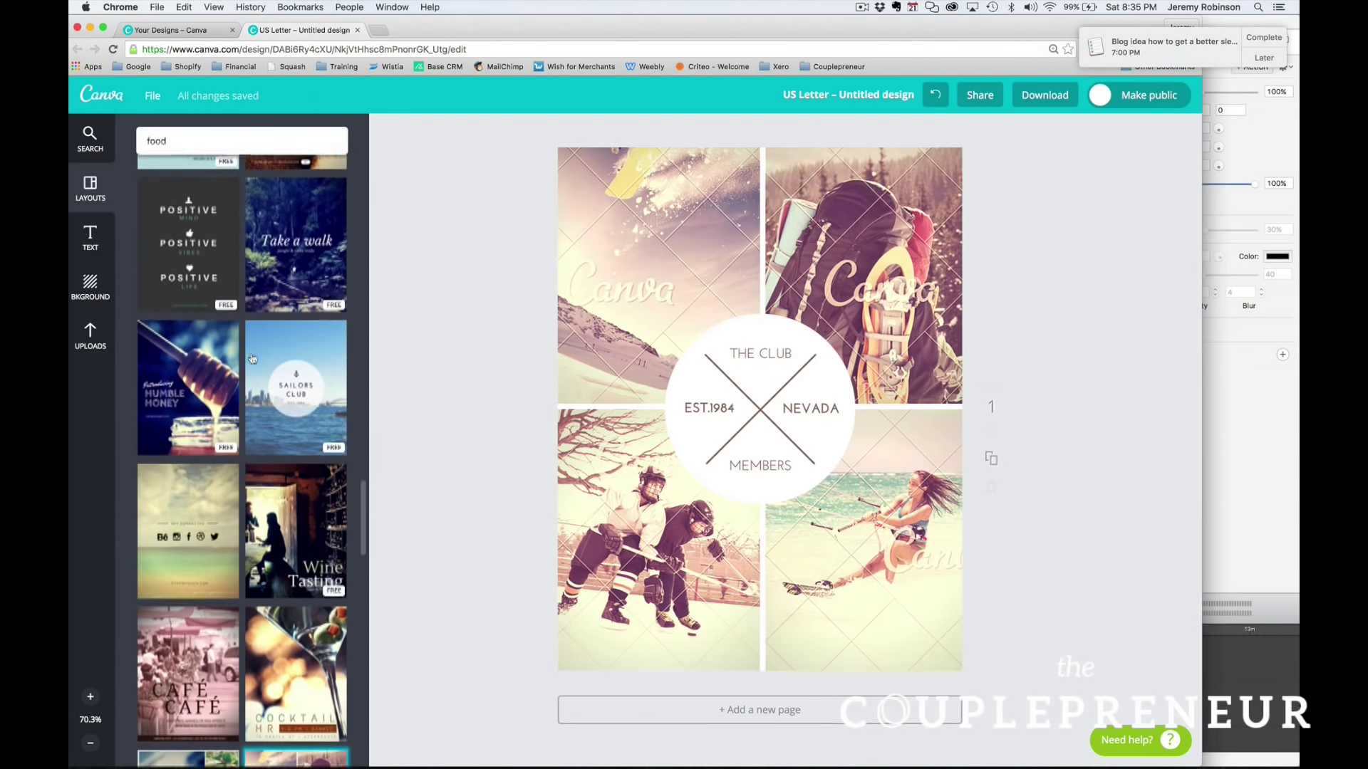
pyautogui.click(90, 335)
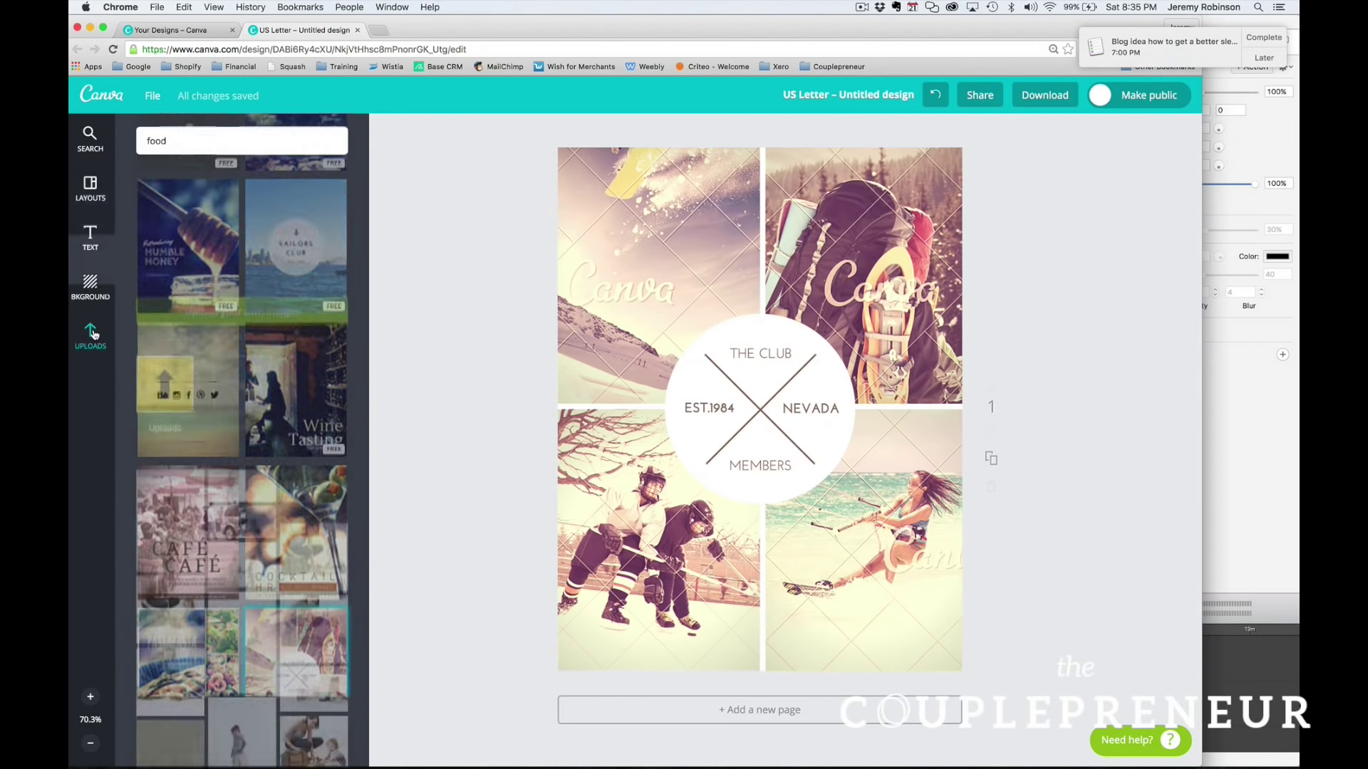
pyautogui.scroll(-2, 190, 425)
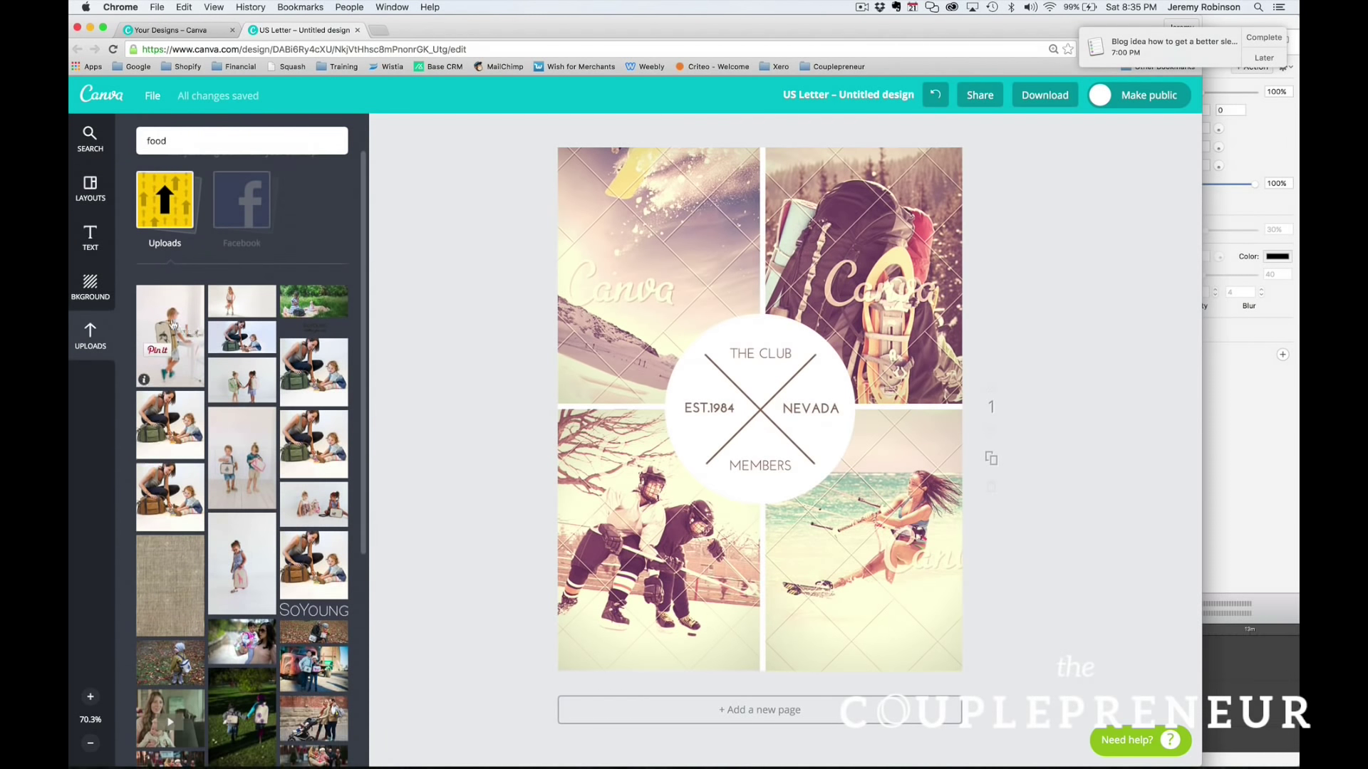
pyautogui.moveTo(206, 318); pyautogui.dragTo(586, 247)
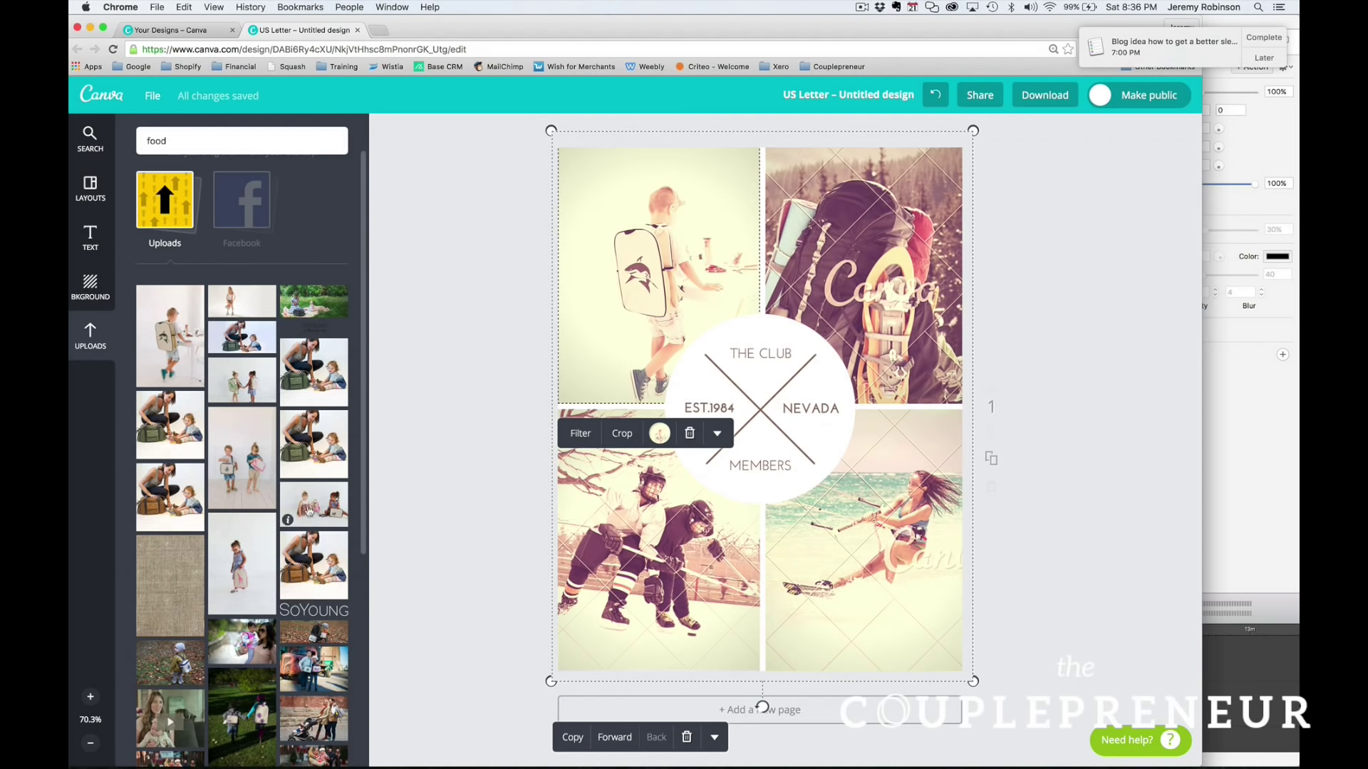
pyautogui.moveTo(235, 467); pyautogui.dragTo(609, 500)
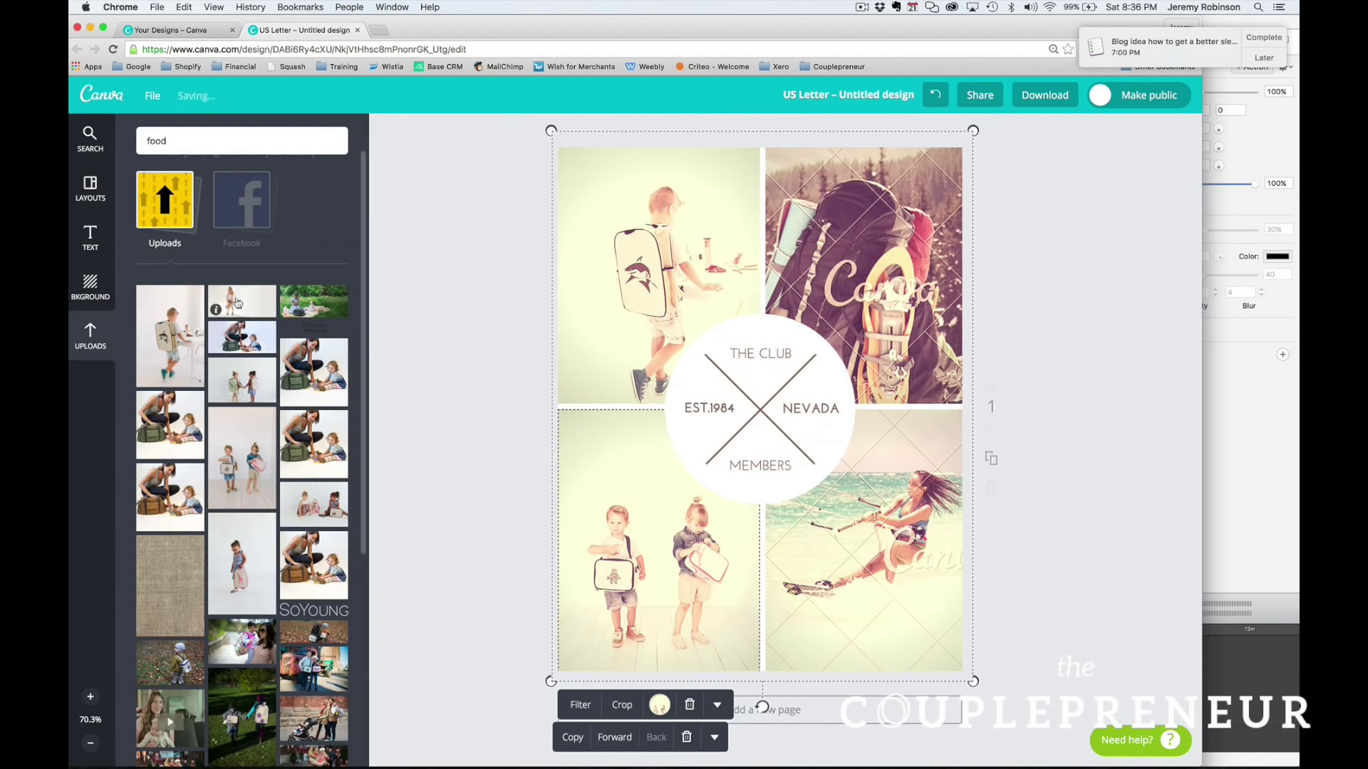
pyautogui.moveTo(237, 302); pyautogui.dragTo(892, 474)
# Reframe the girl photo, fill the top-right slot with the woman-and-child photo, reframe the top-left photo
pyautogui.doubleClick(865, 525)
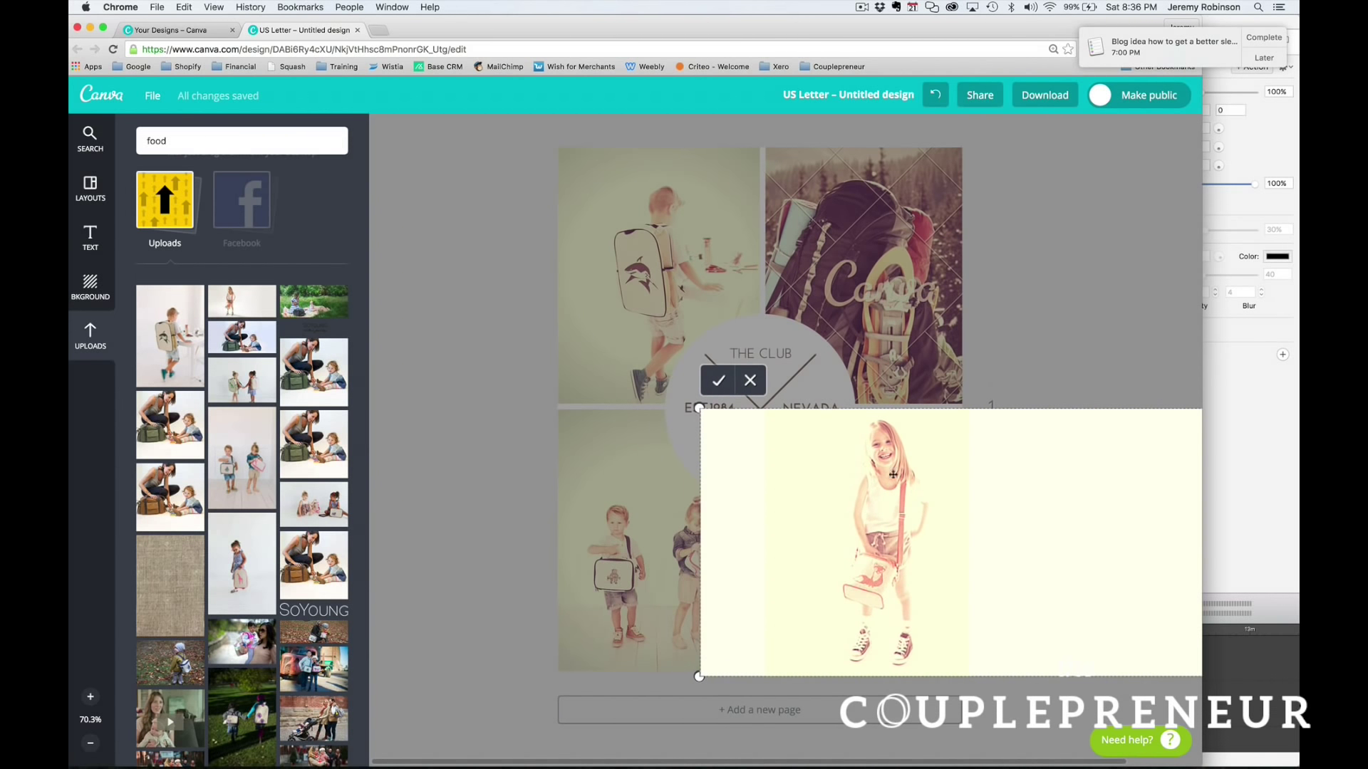
pyautogui.click(718, 382)
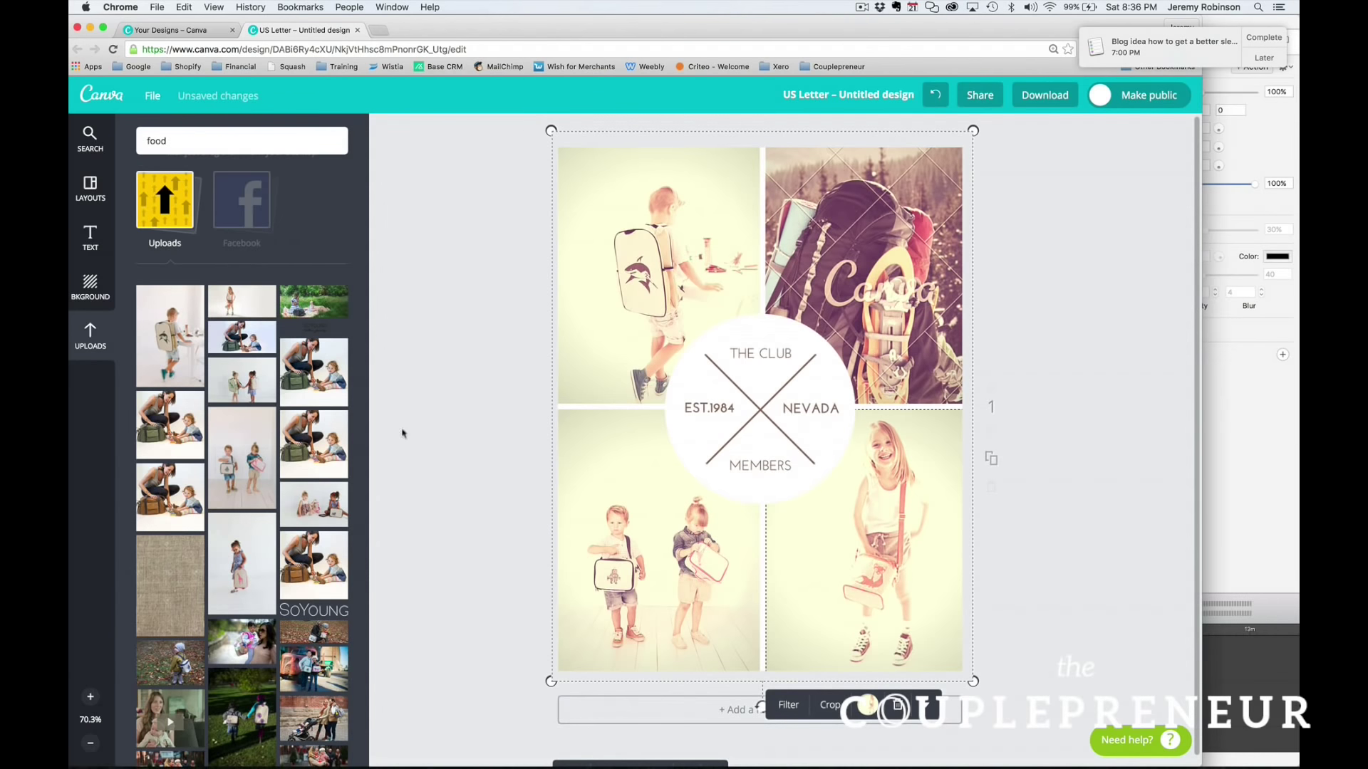
pyautogui.moveTo(381, 356); pyautogui.dragTo(802, 308)
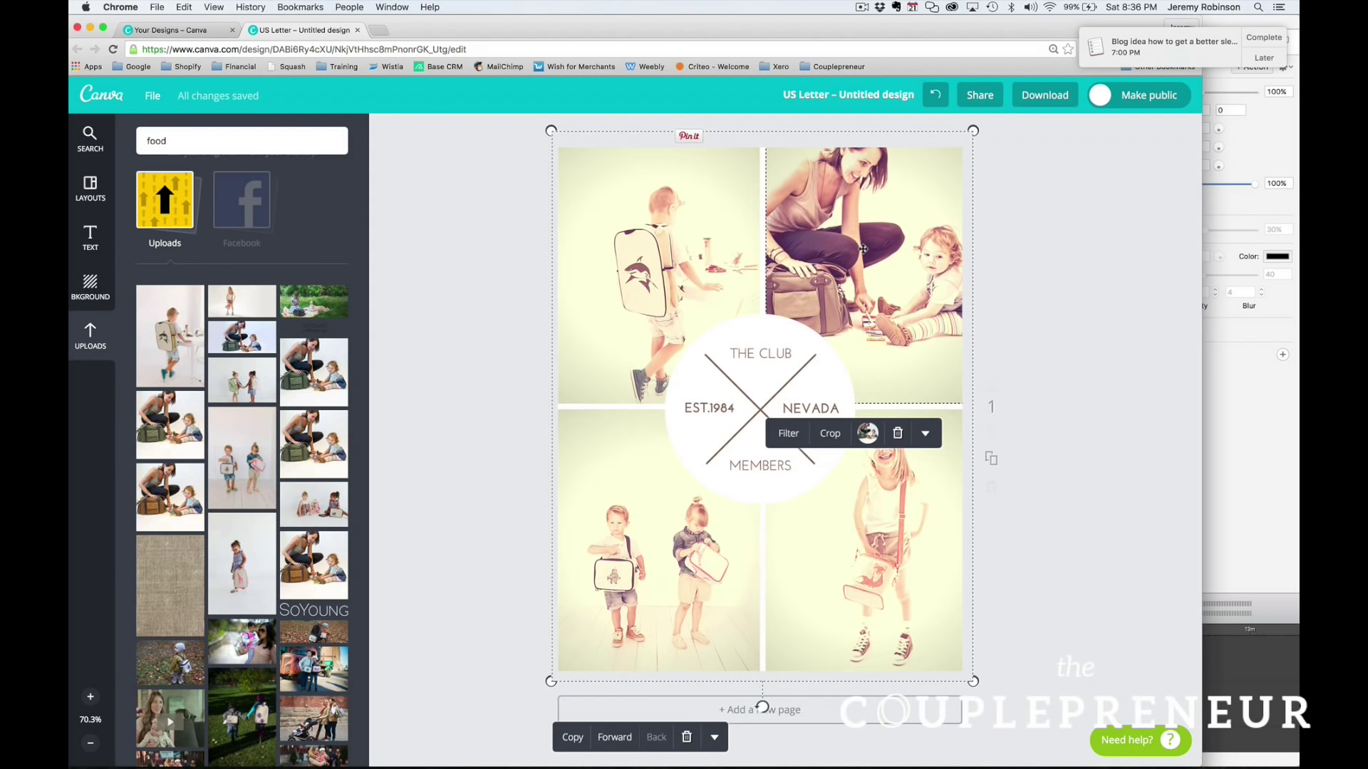
pyautogui.doubleClick(681, 205)
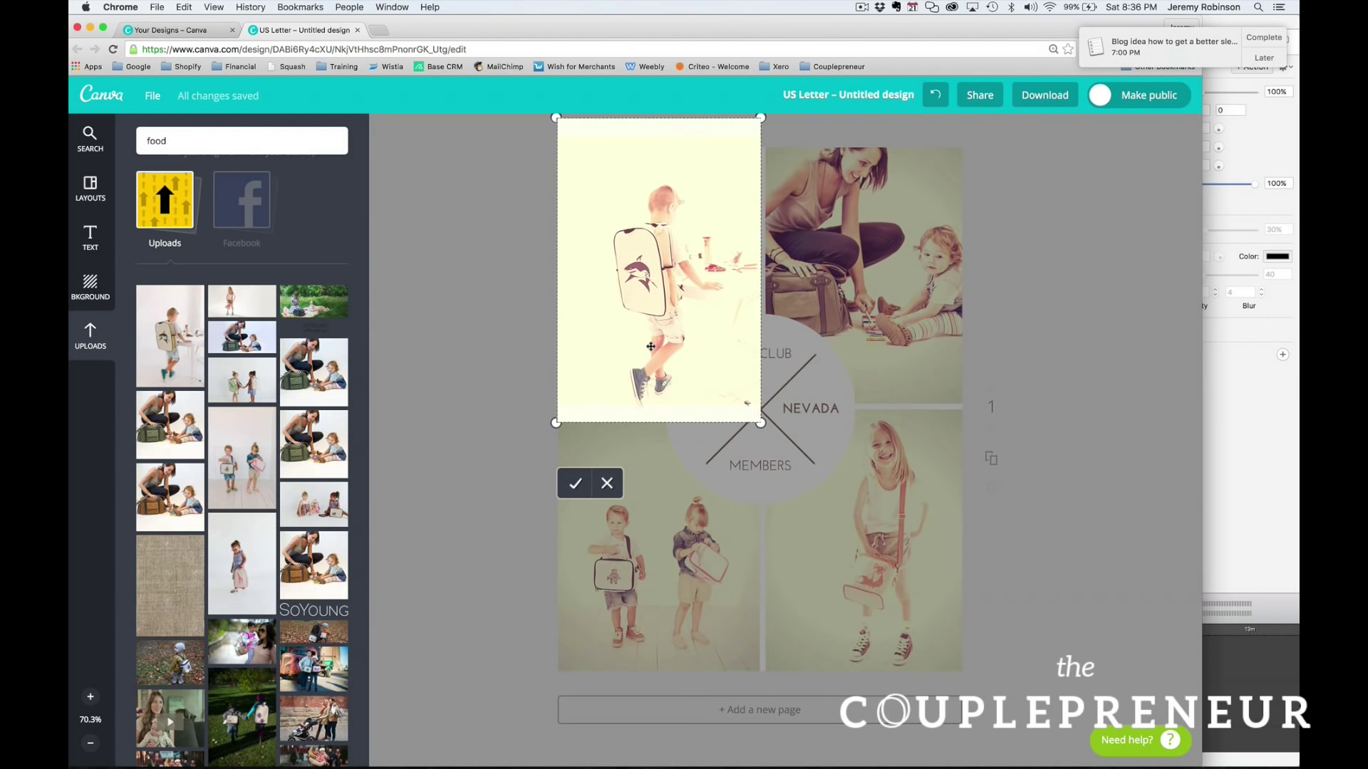
pyautogui.click(575, 481)
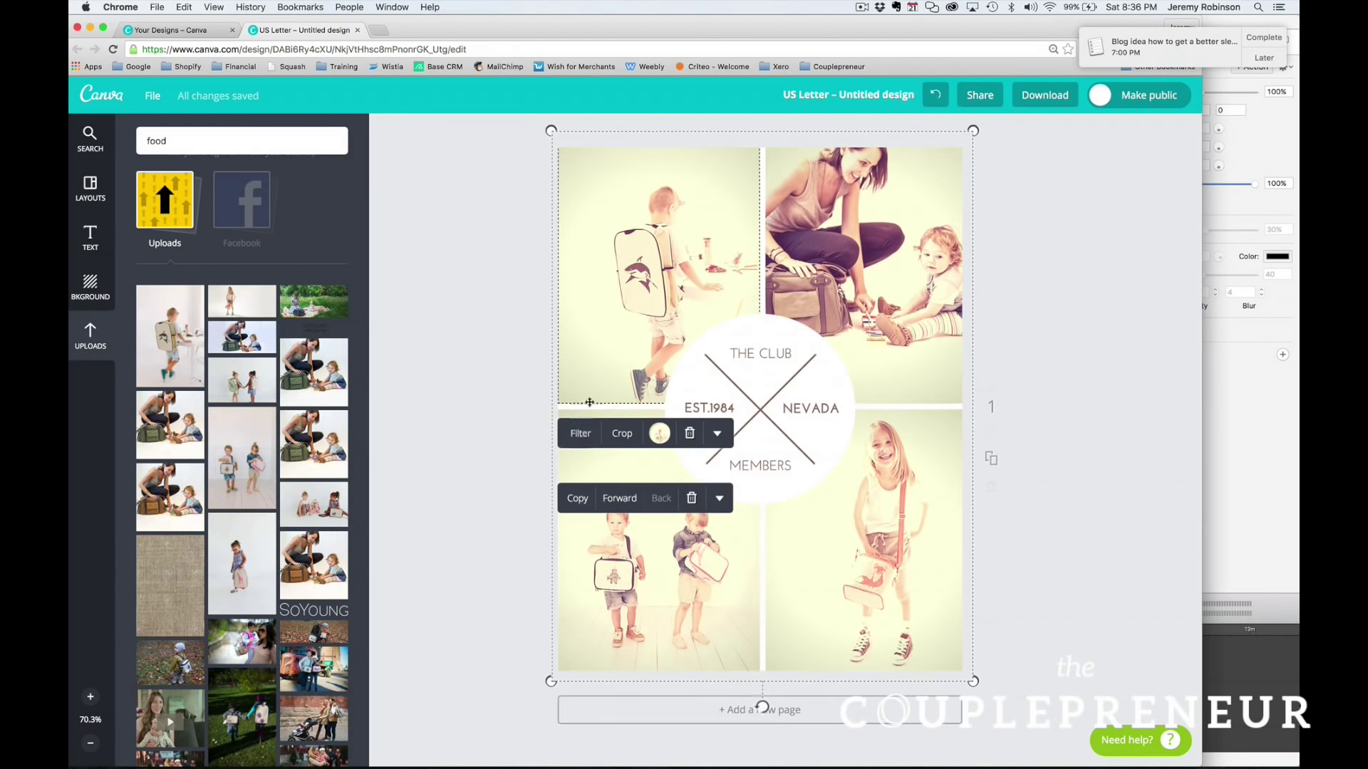
# Replace the faded filter with Cali on the top-left, top-right and bottom-left photos
pyautogui.click(579, 435)
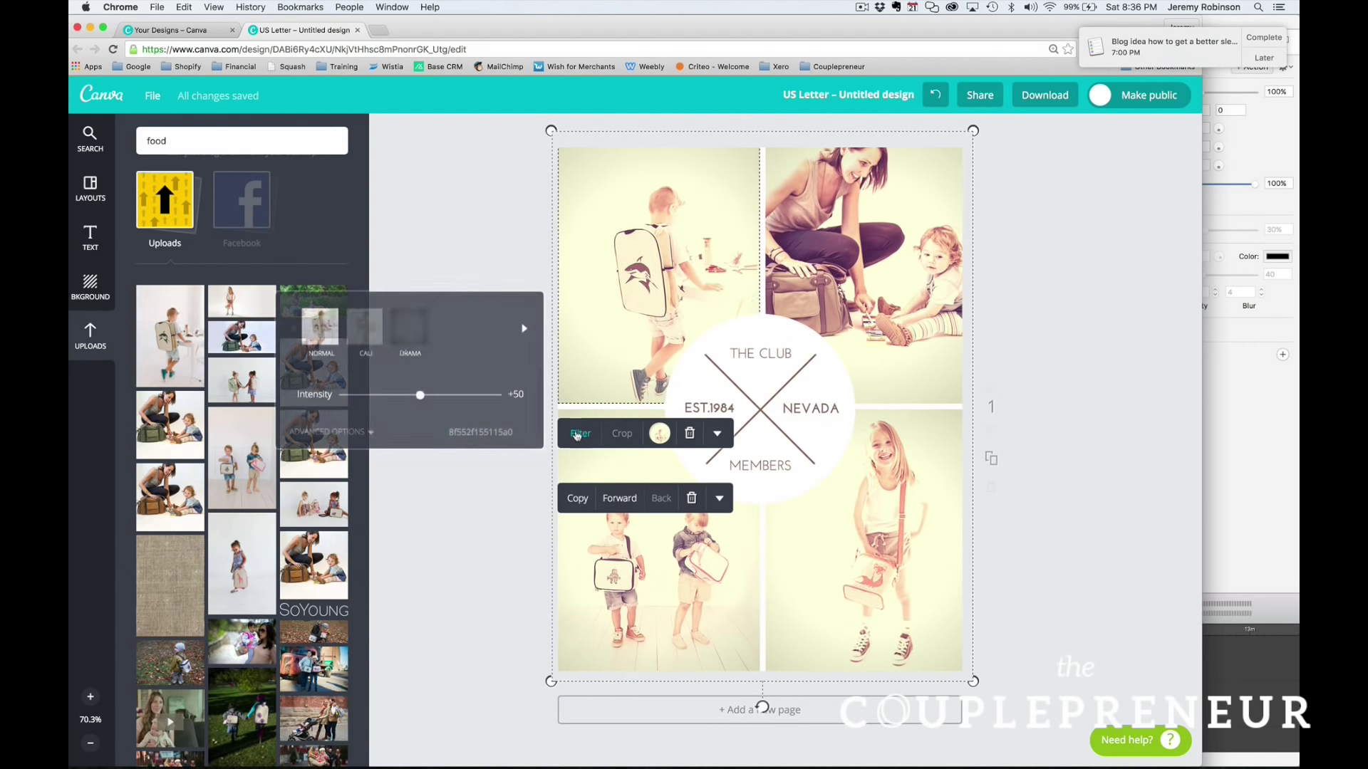
pyautogui.click(322, 330)
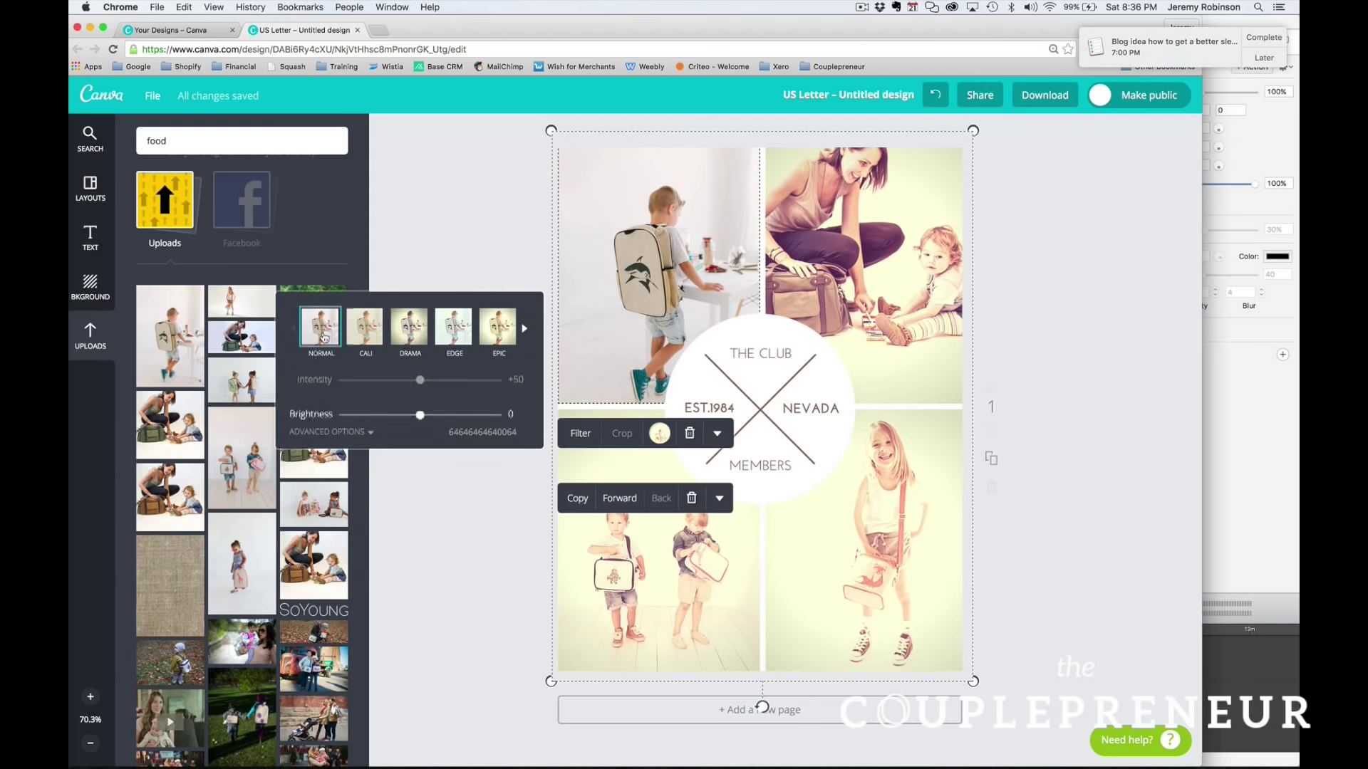
pyautogui.click(360, 331)
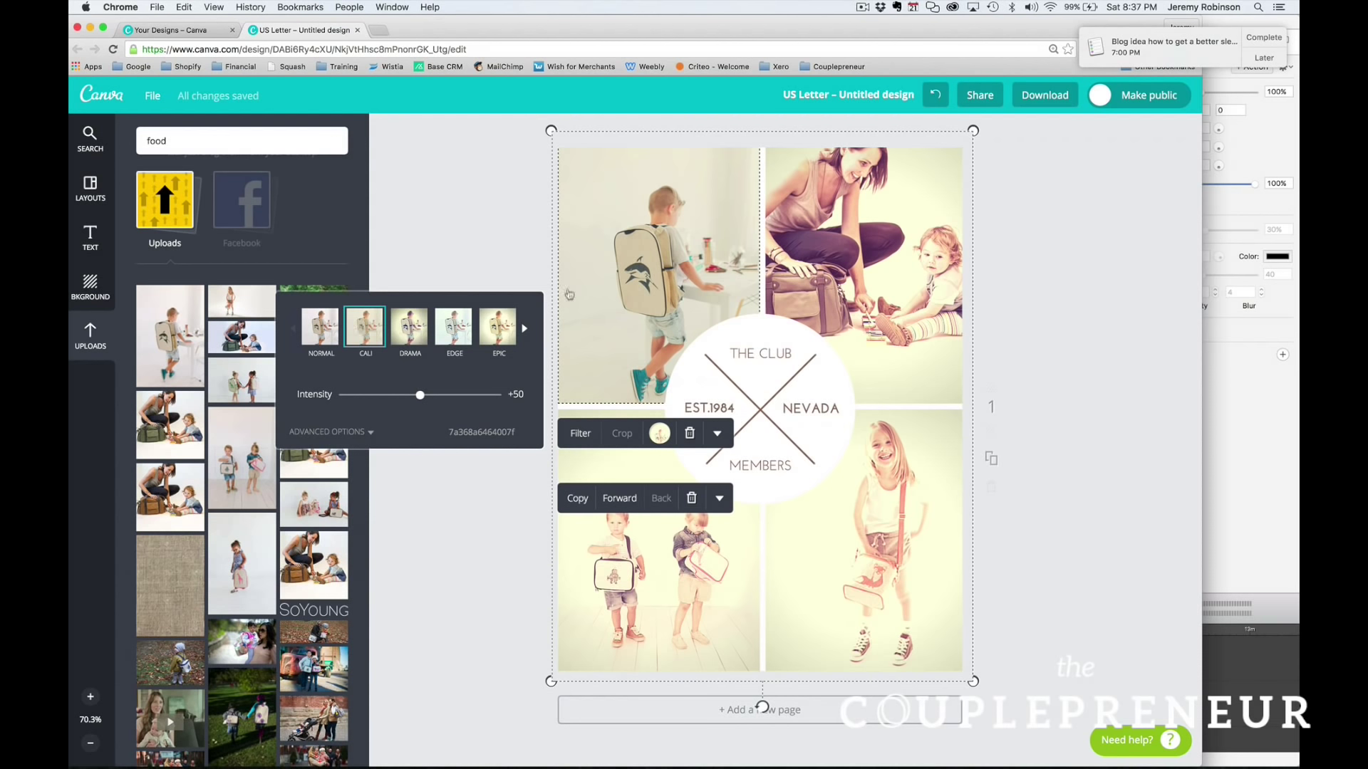
pyautogui.click(838, 264)
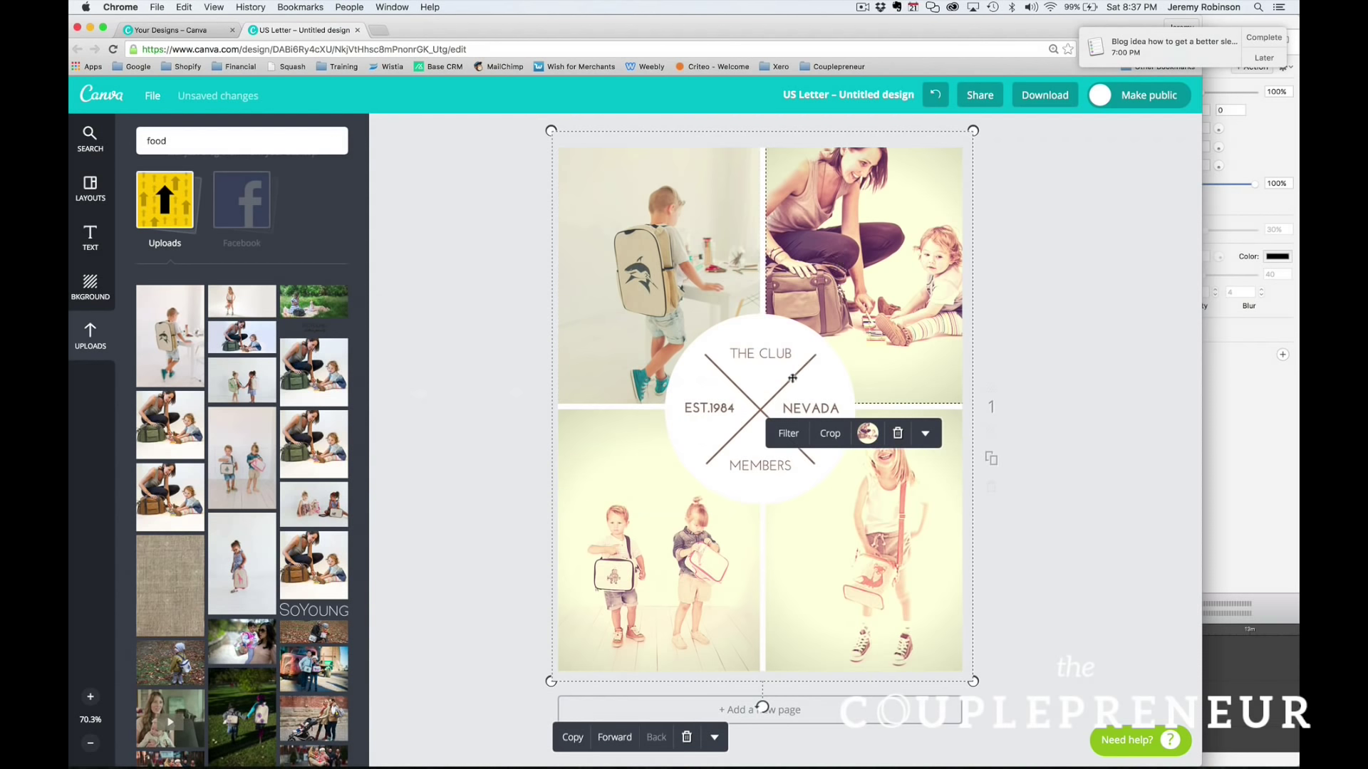
pyautogui.click(788, 433)
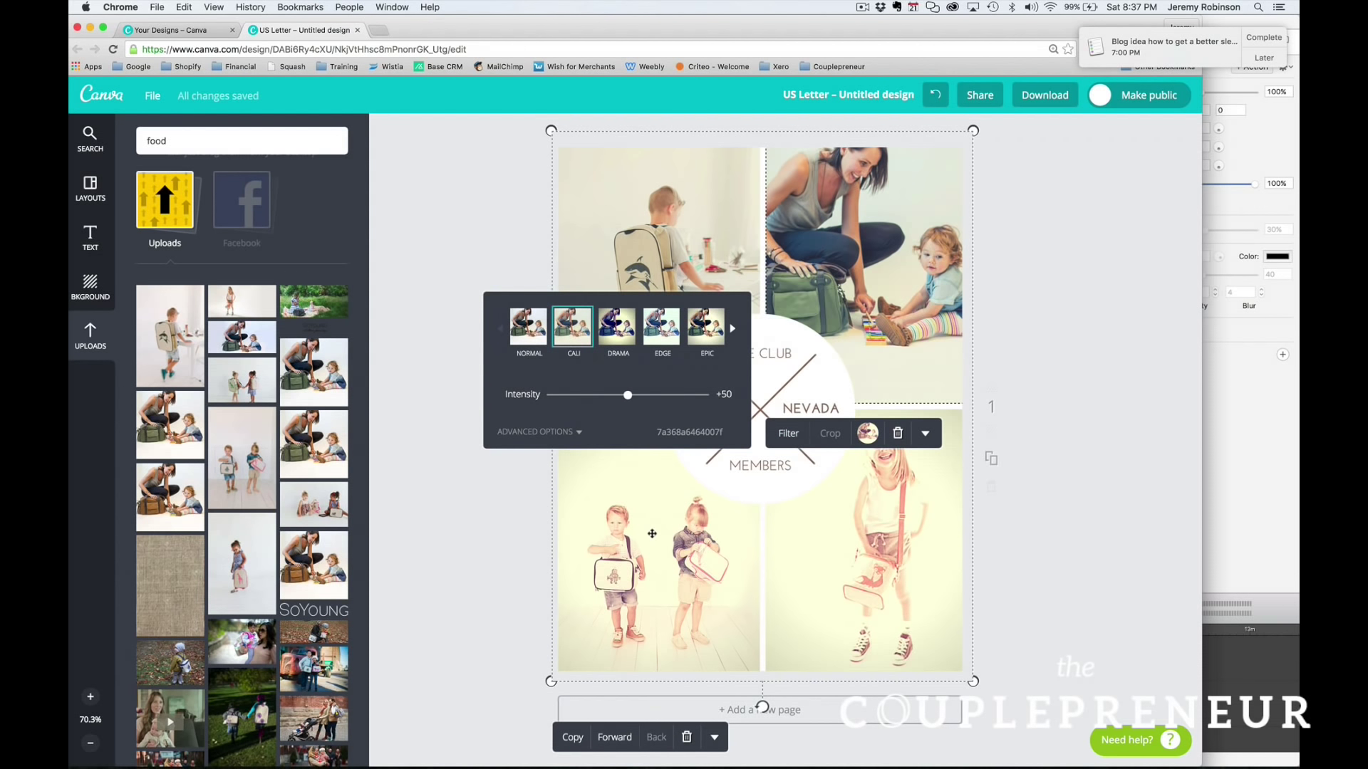
pyautogui.click(652, 534)
pyautogui.click(581, 704)
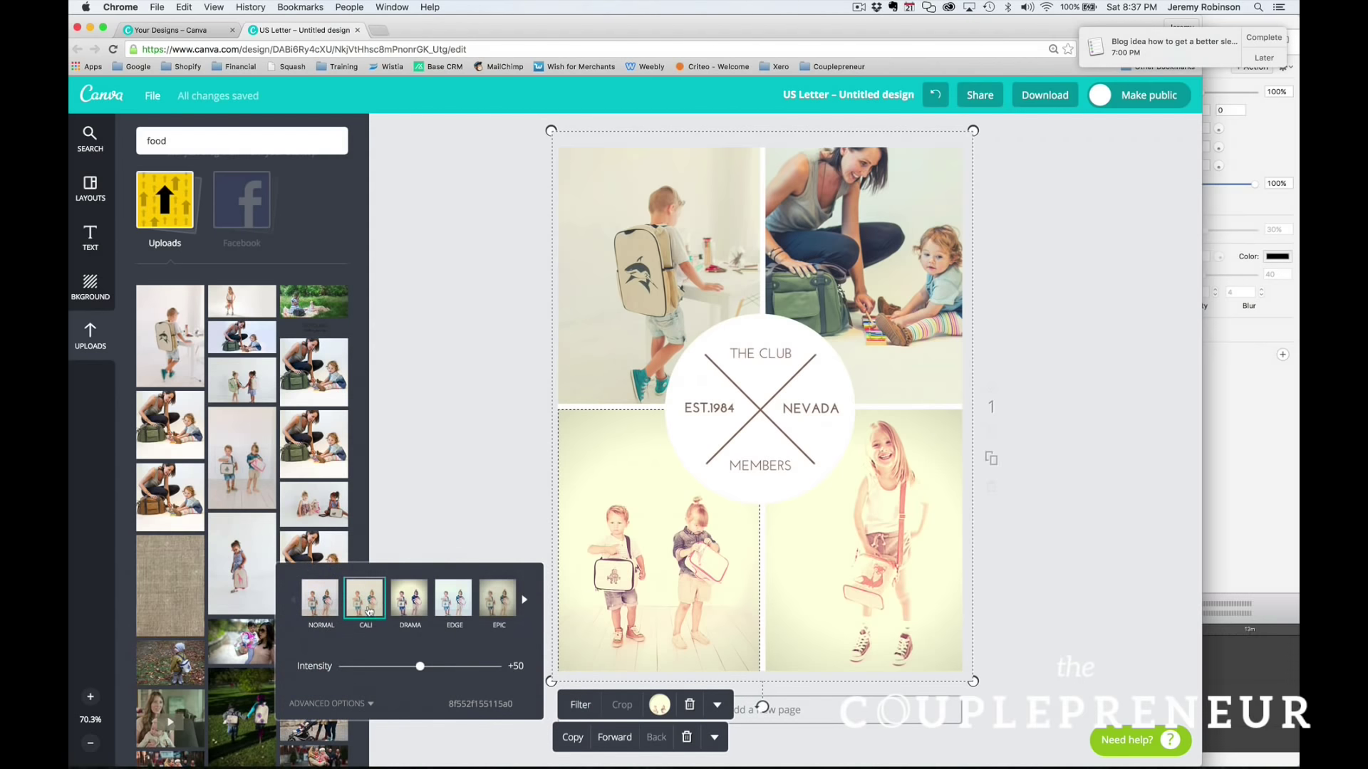
# Give the bottom-right photo the Cali filter with slightly lowered saturation
pyautogui.click(880, 578)
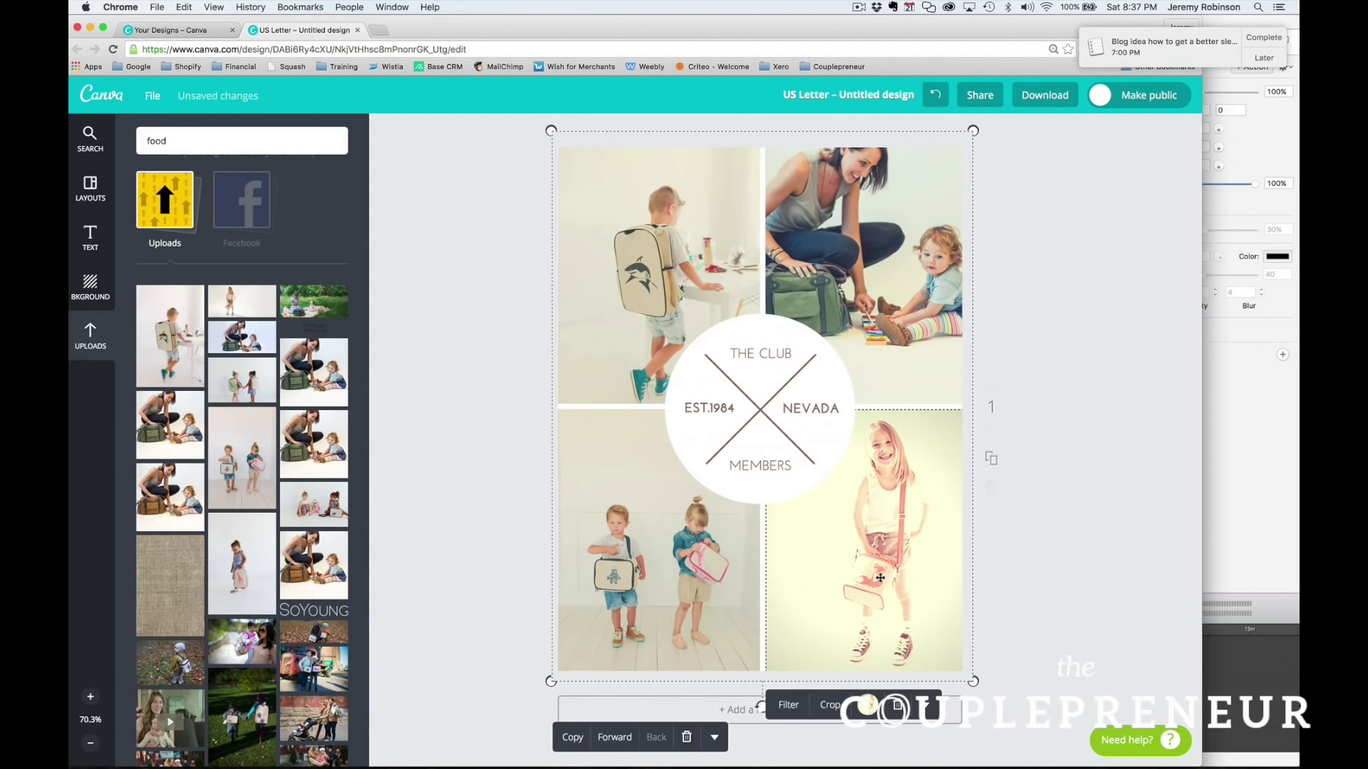
pyautogui.click(779, 703)
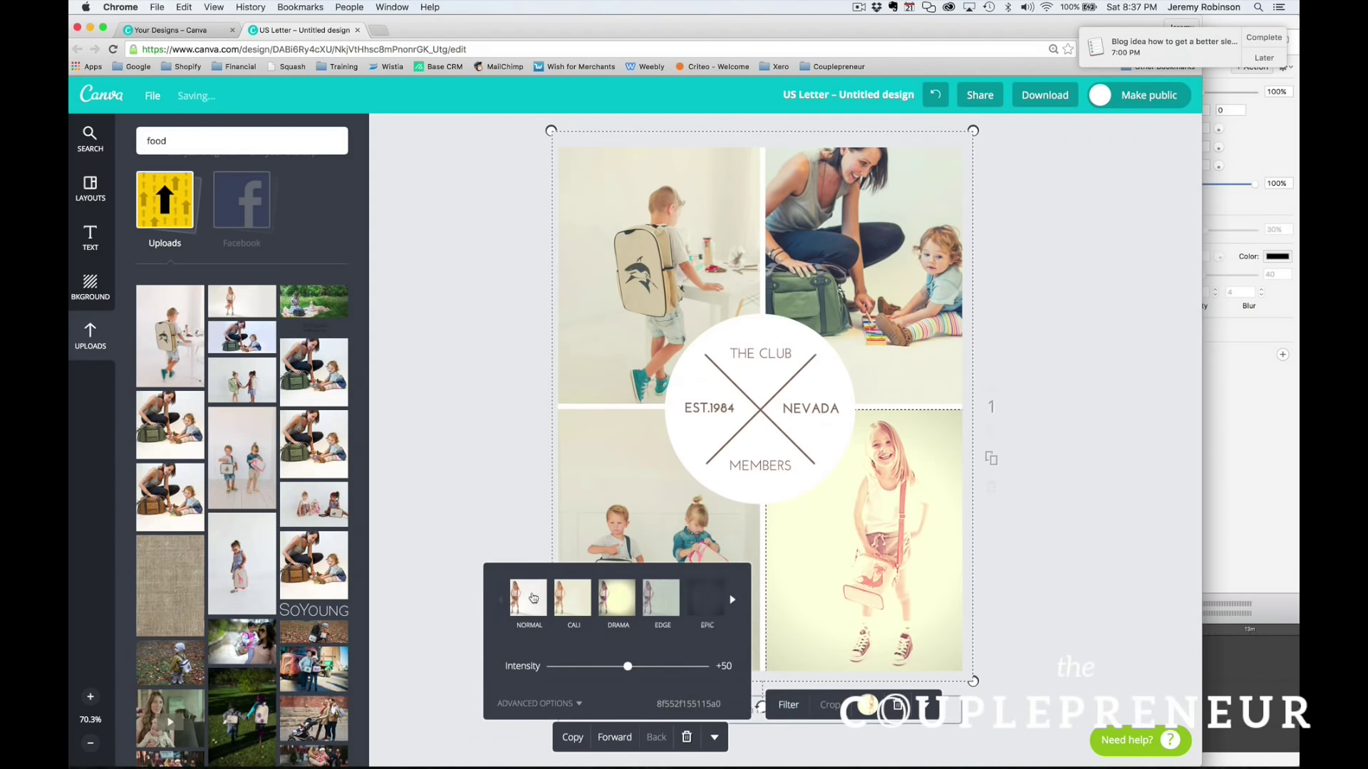
pyautogui.click(570, 603)
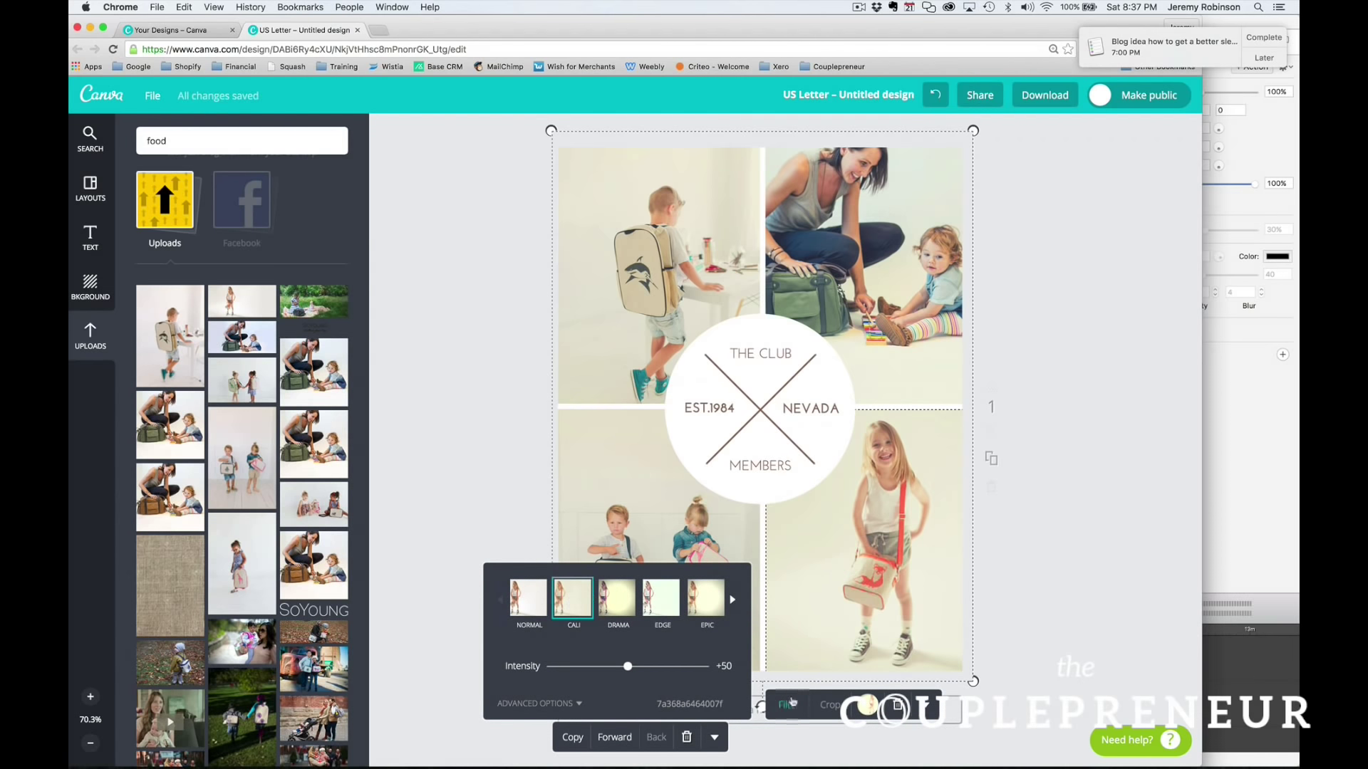
pyautogui.click(567, 703)
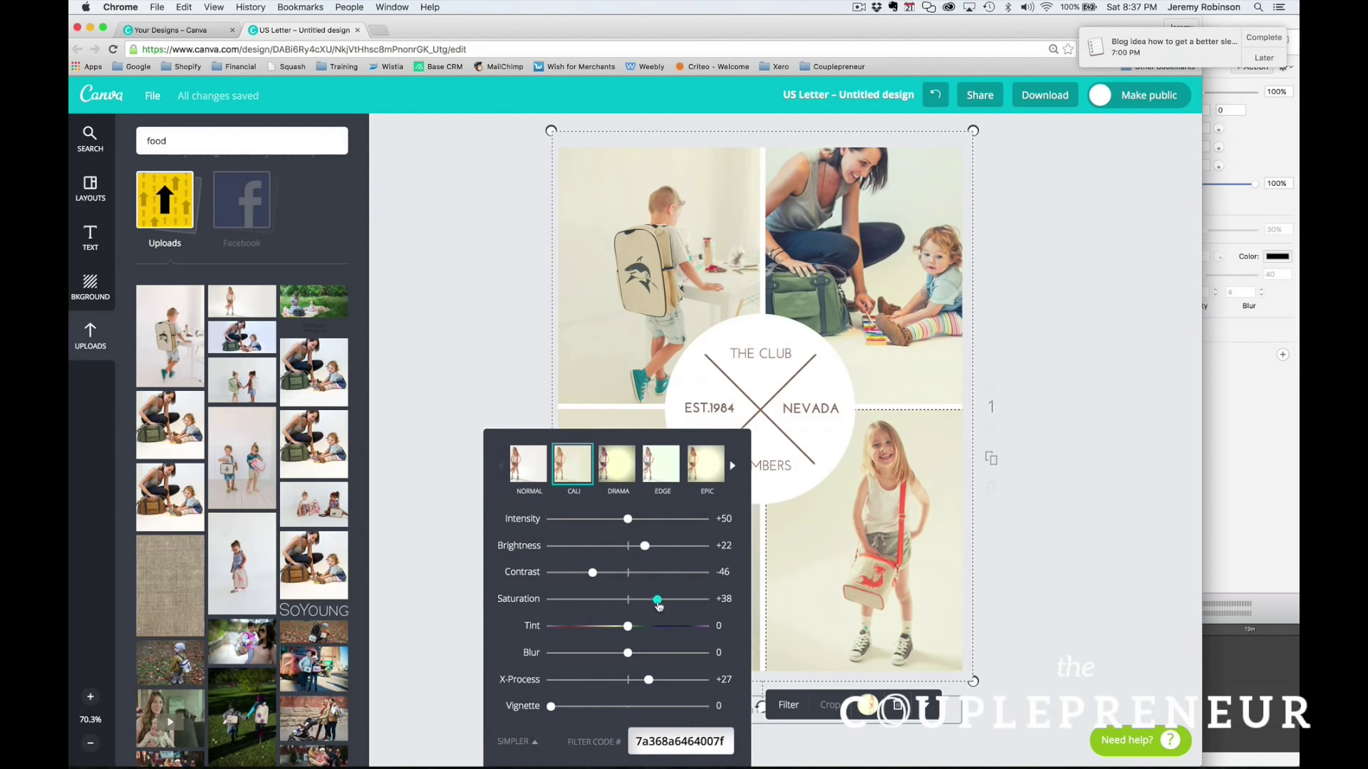
pyautogui.moveTo(657, 600)
pyautogui.mouseDown()
pyautogui.moveTo(601, 604)
pyautogui.moveTo(652, 604)
pyautogui.mouseUp()
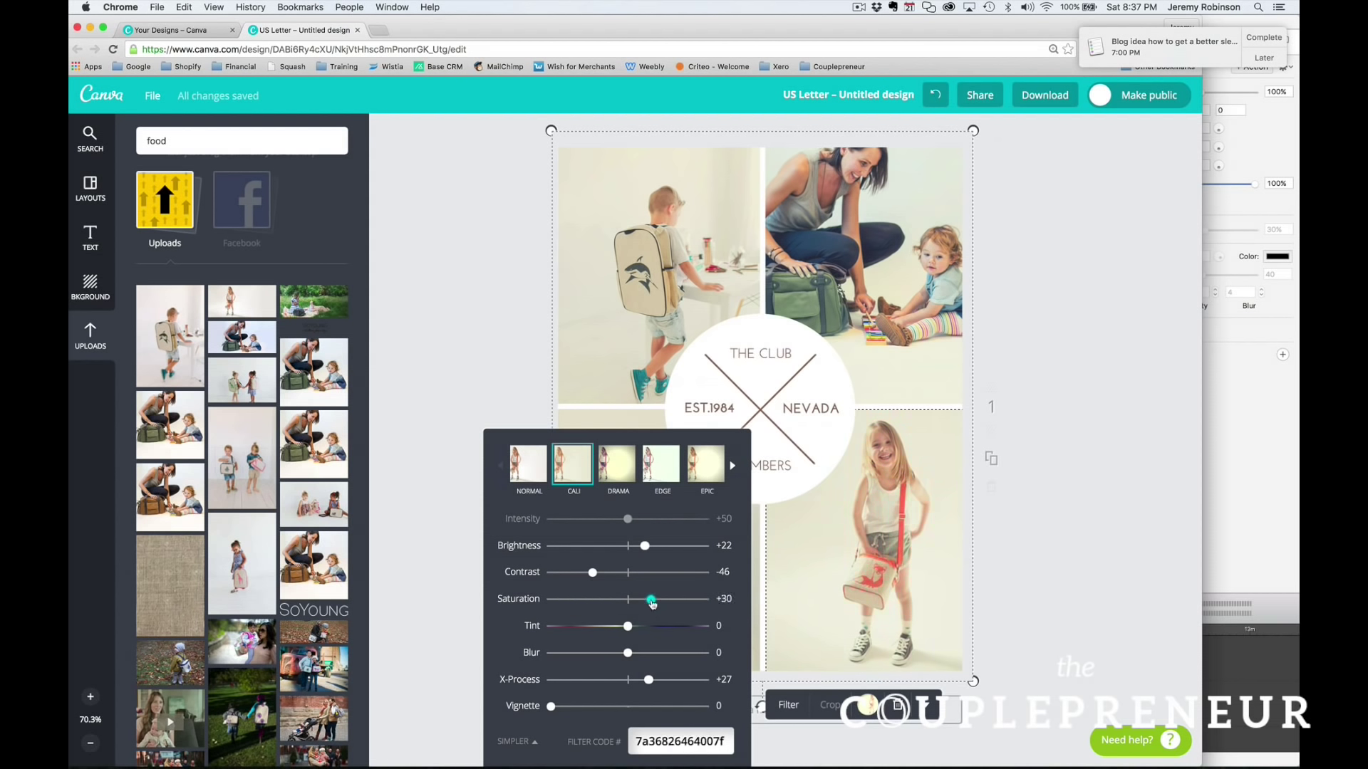
pyautogui.click(448, 548)
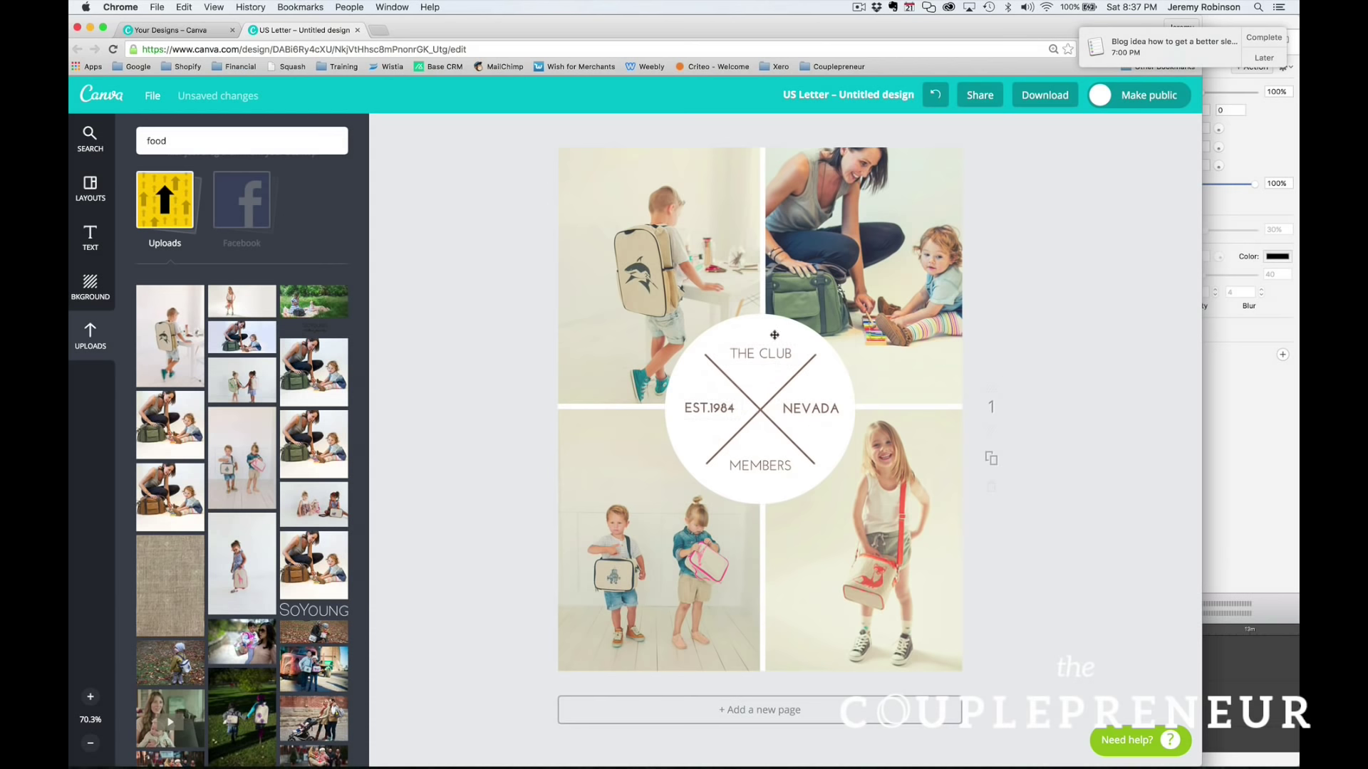
# Delete the white circle behind the club badge
pyautogui.click(771, 338)
pyautogui.doubleClick(768, 356)
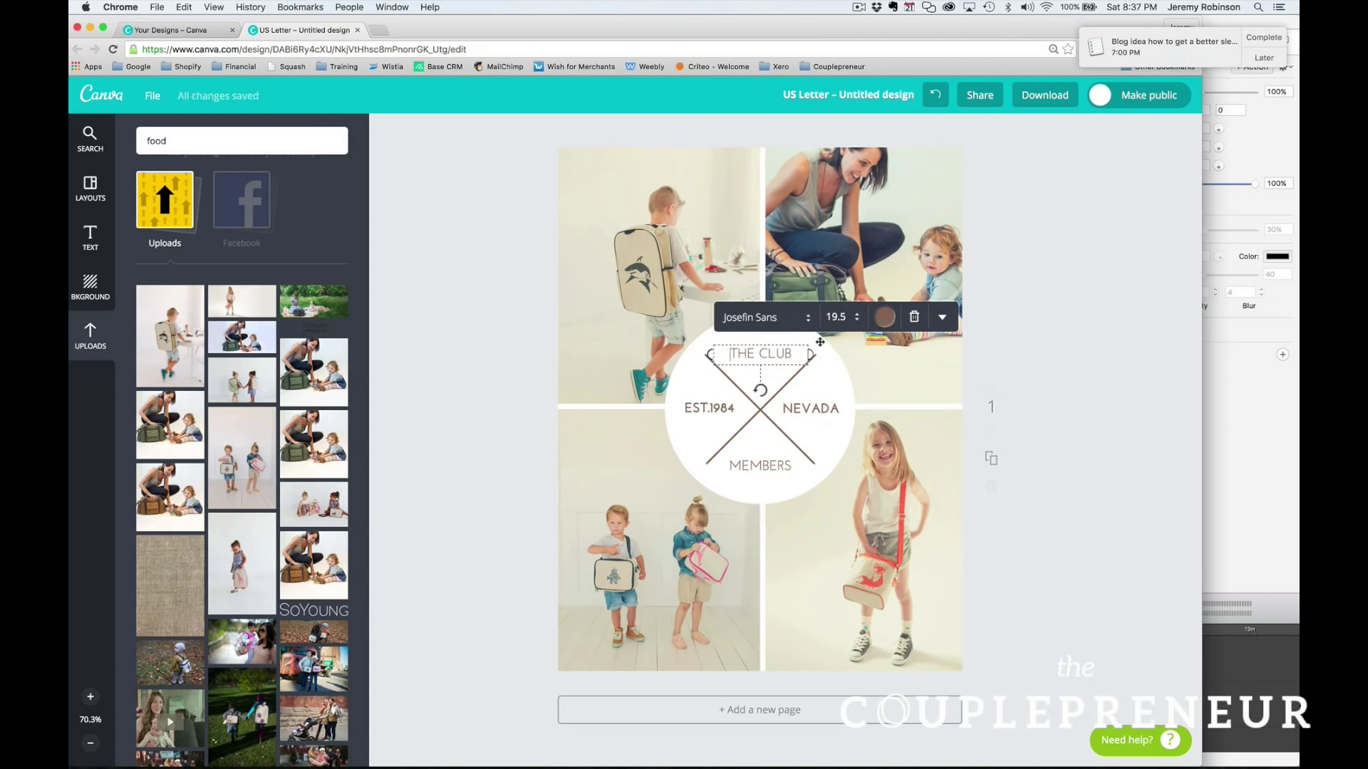
pyautogui.click(486, 345)
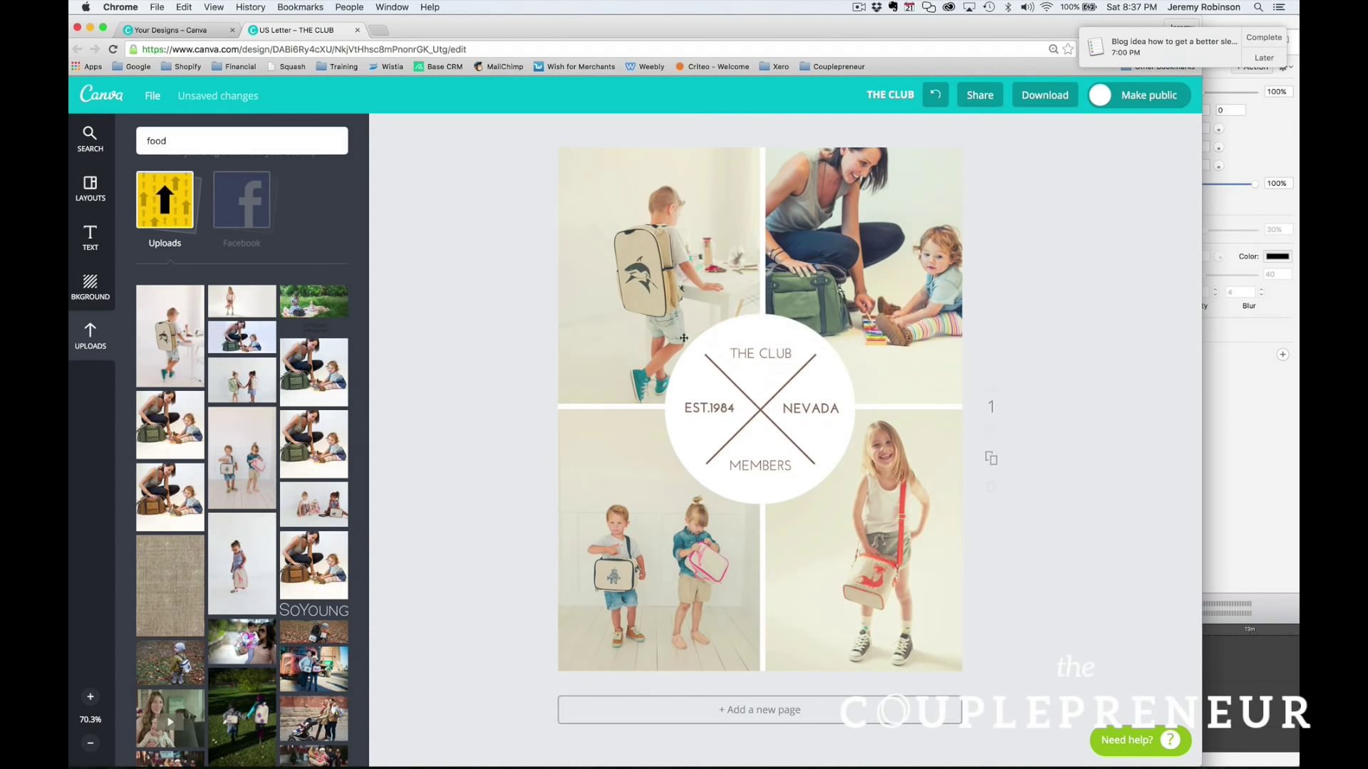
pyautogui.click(766, 321)
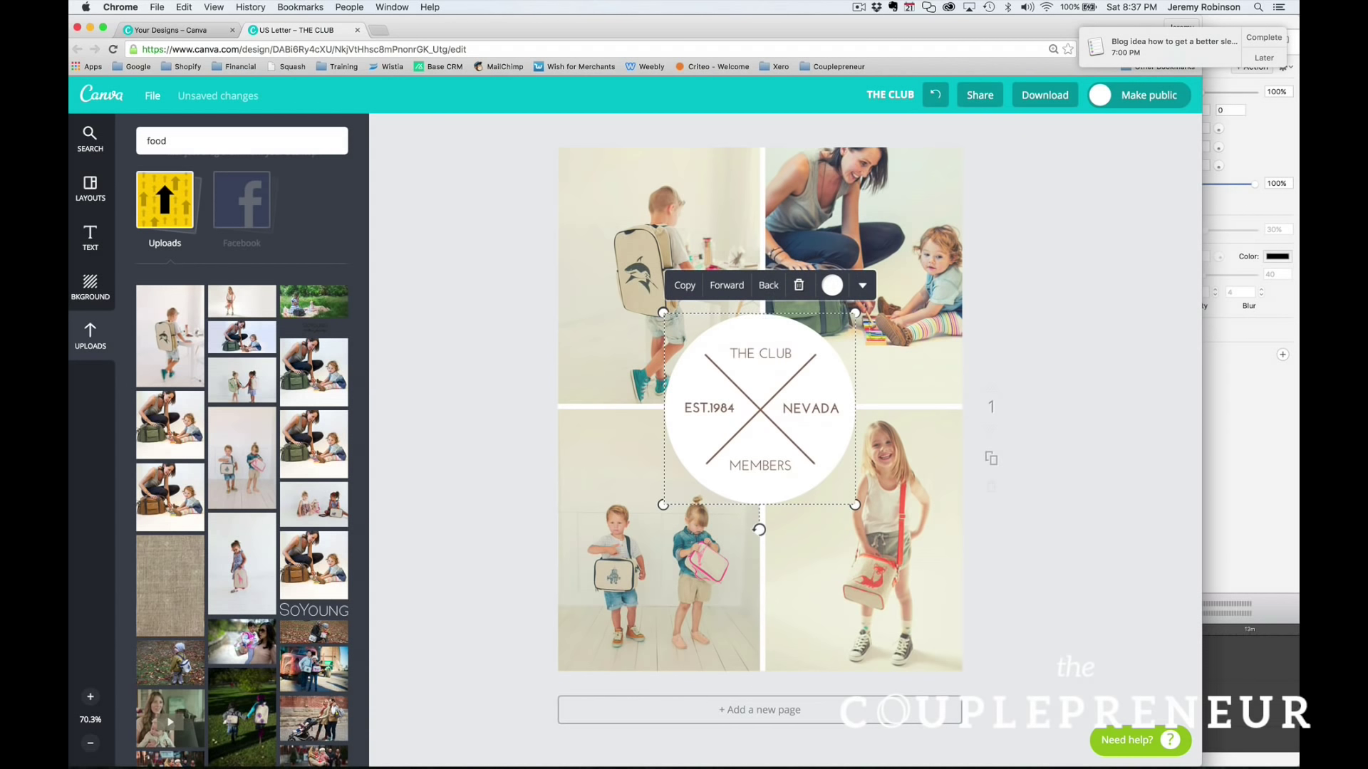
pyautogui.press('Delete')
# Delete the THE CLUB, NEVADA, MEMBERS and EST.1984 text labels
pyautogui.click(772, 360)
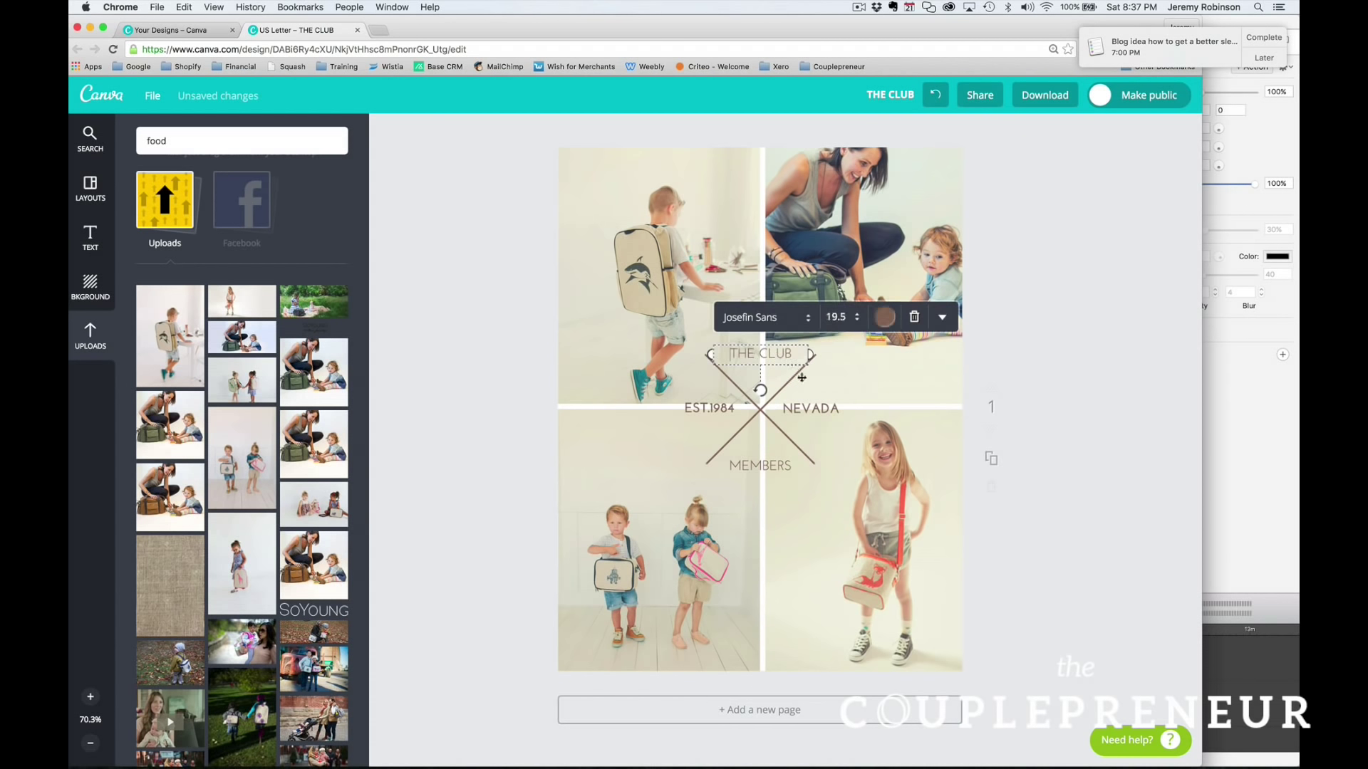
pyautogui.keyDown('shift'); pyautogui.click(811, 409); pyautogui.keyUp('shift')
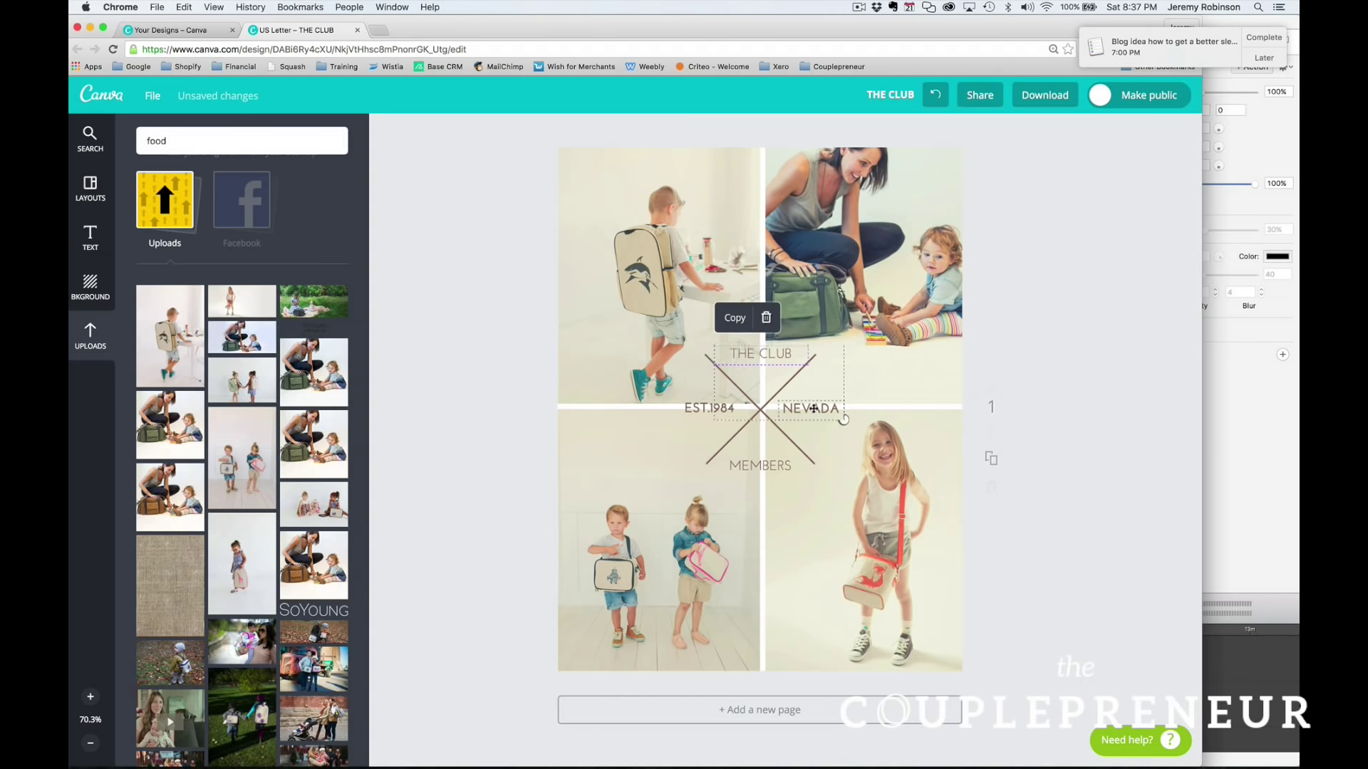
pyautogui.keyDown('shift'); pyautogui.click(771, 466); pyautogui.keyUp('shift')
pyautogui.press('BackSpace')
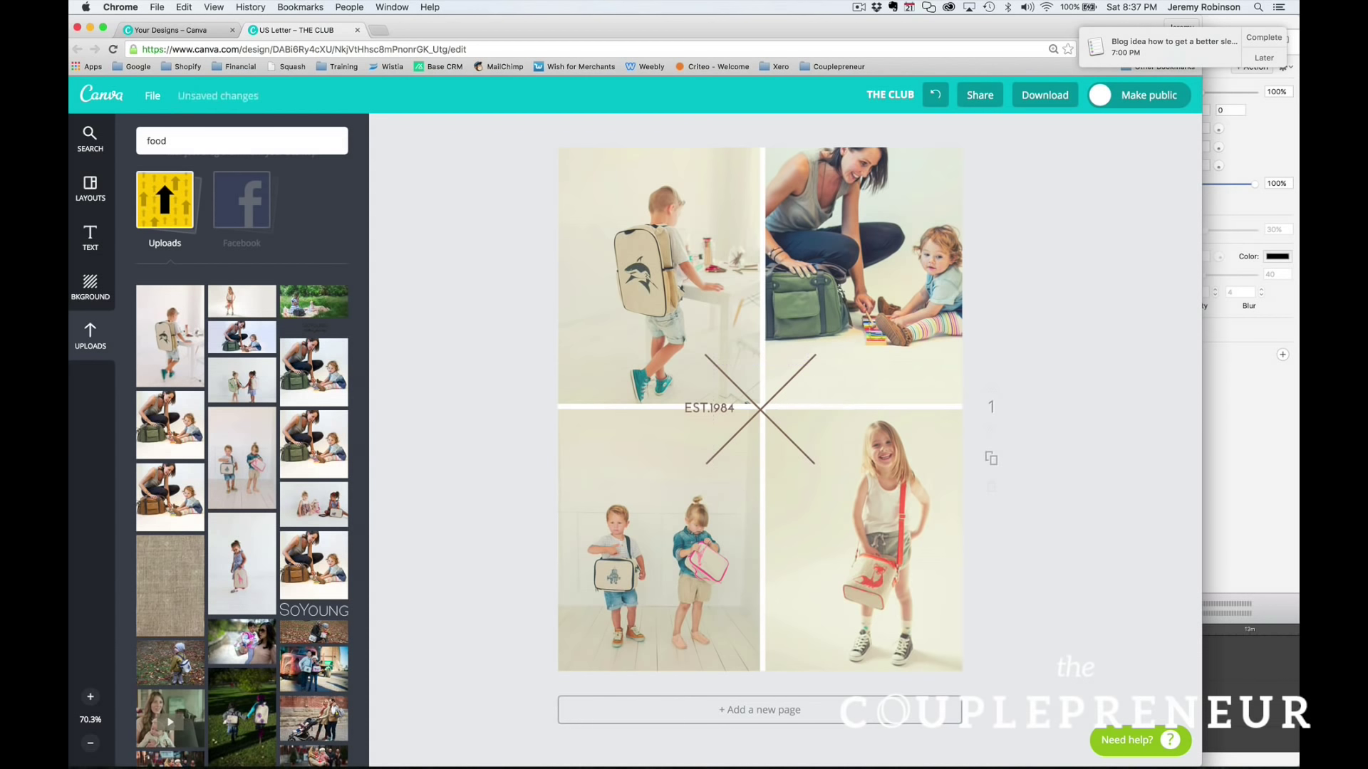
pyautogui.click(725, 410)
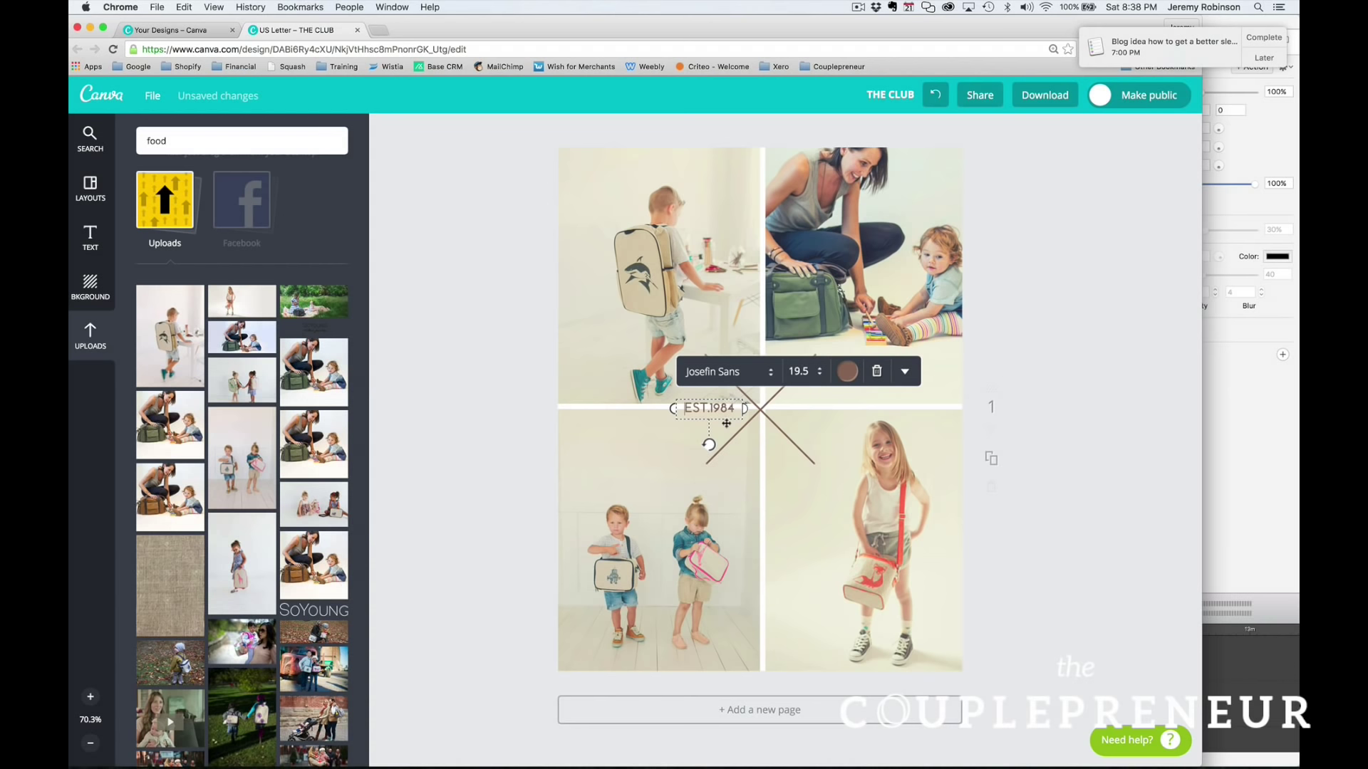
pyautogui.press('Delete')
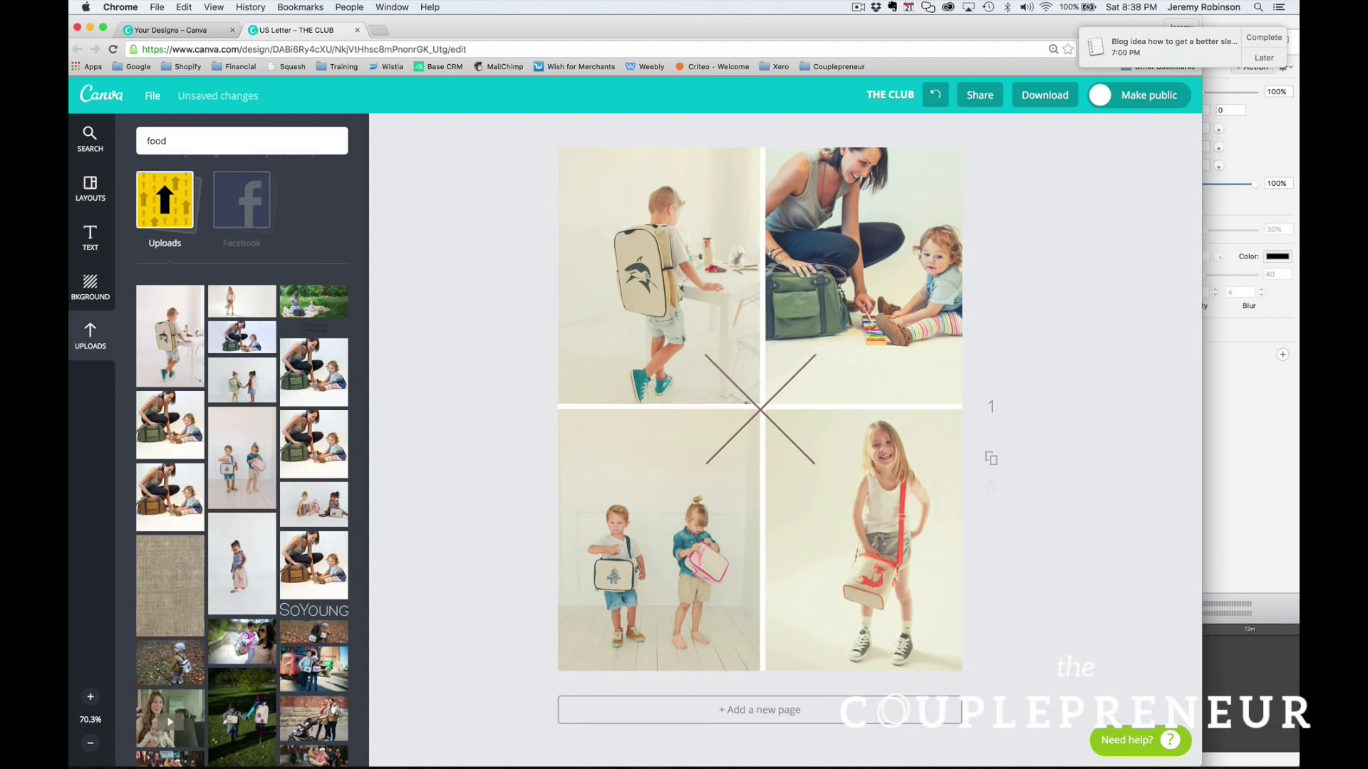
# Delete both diagonal lines of the central X
pyautogui.click(762, 412)
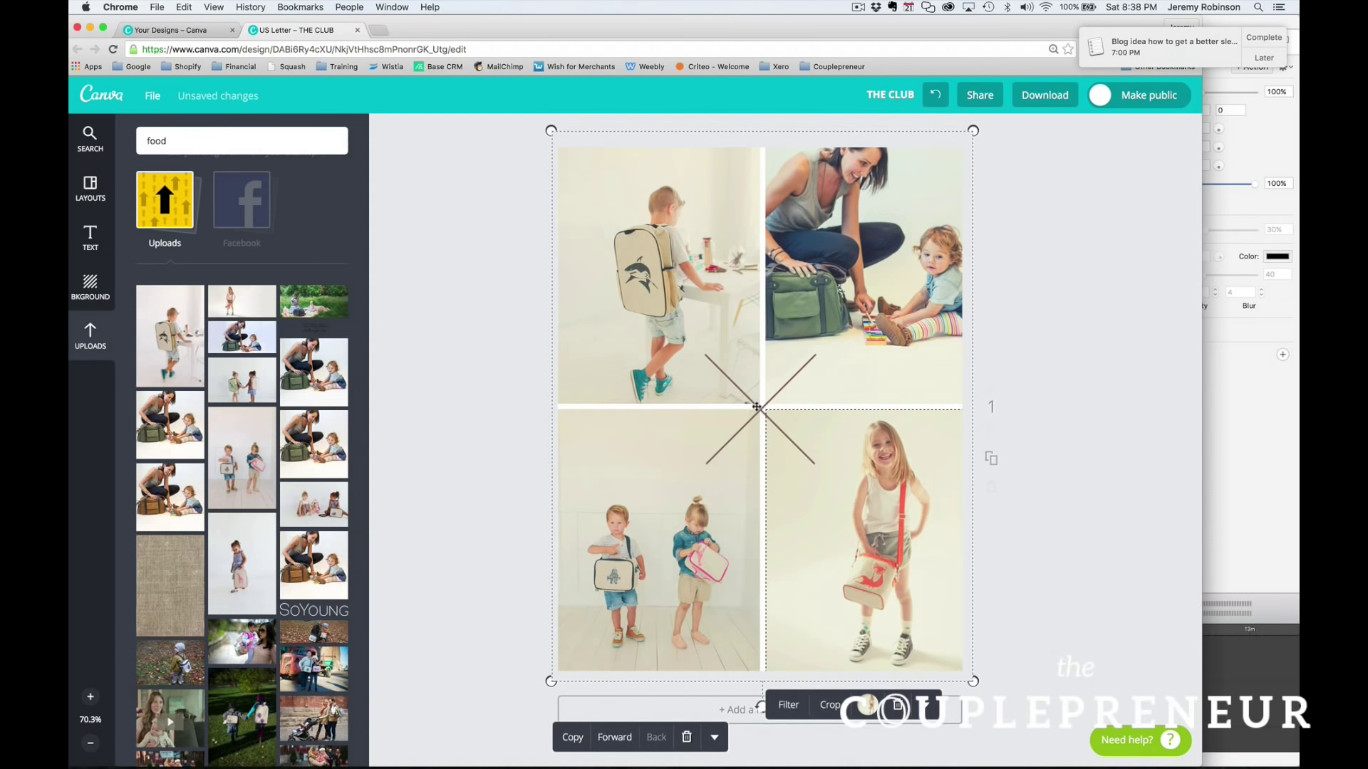
pyautogui.click(755, 408)
pyautogui.press('Delete')
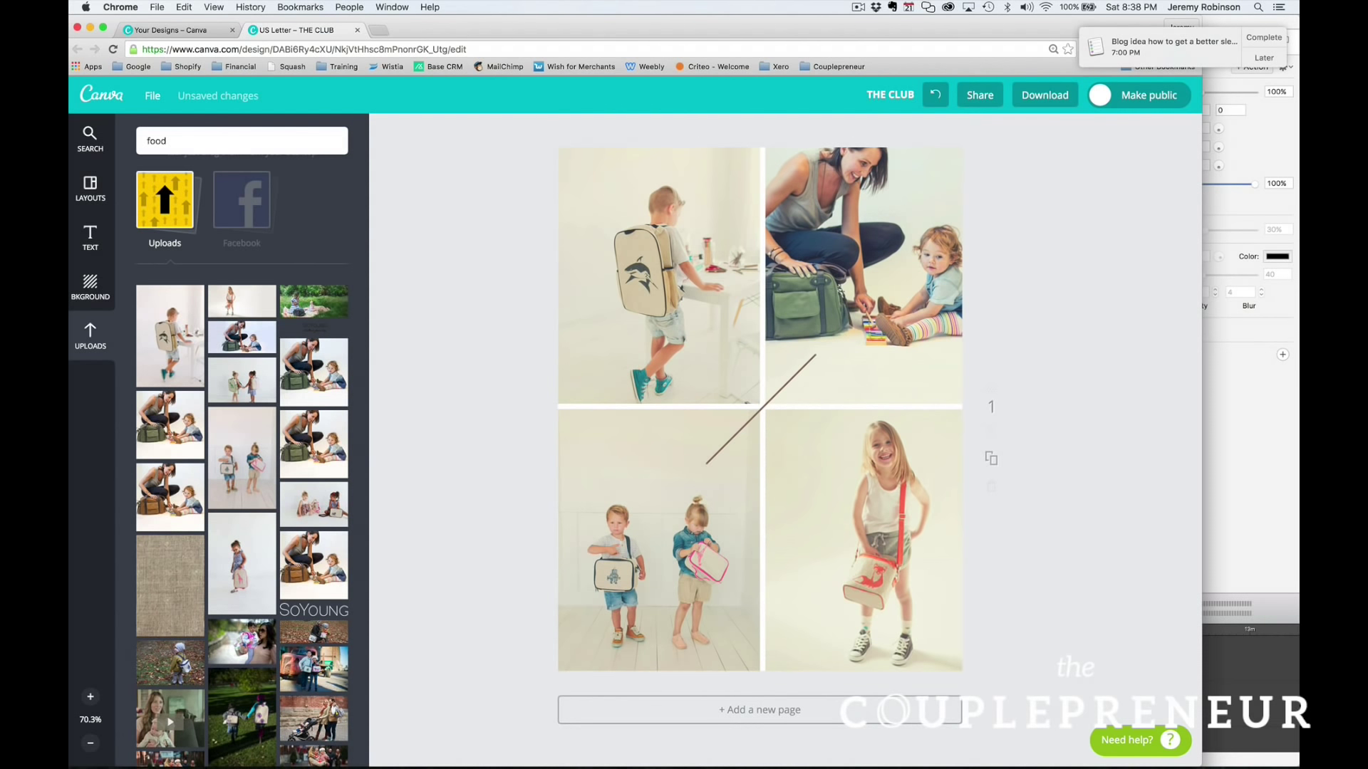
pyautogui.click(771, 399)
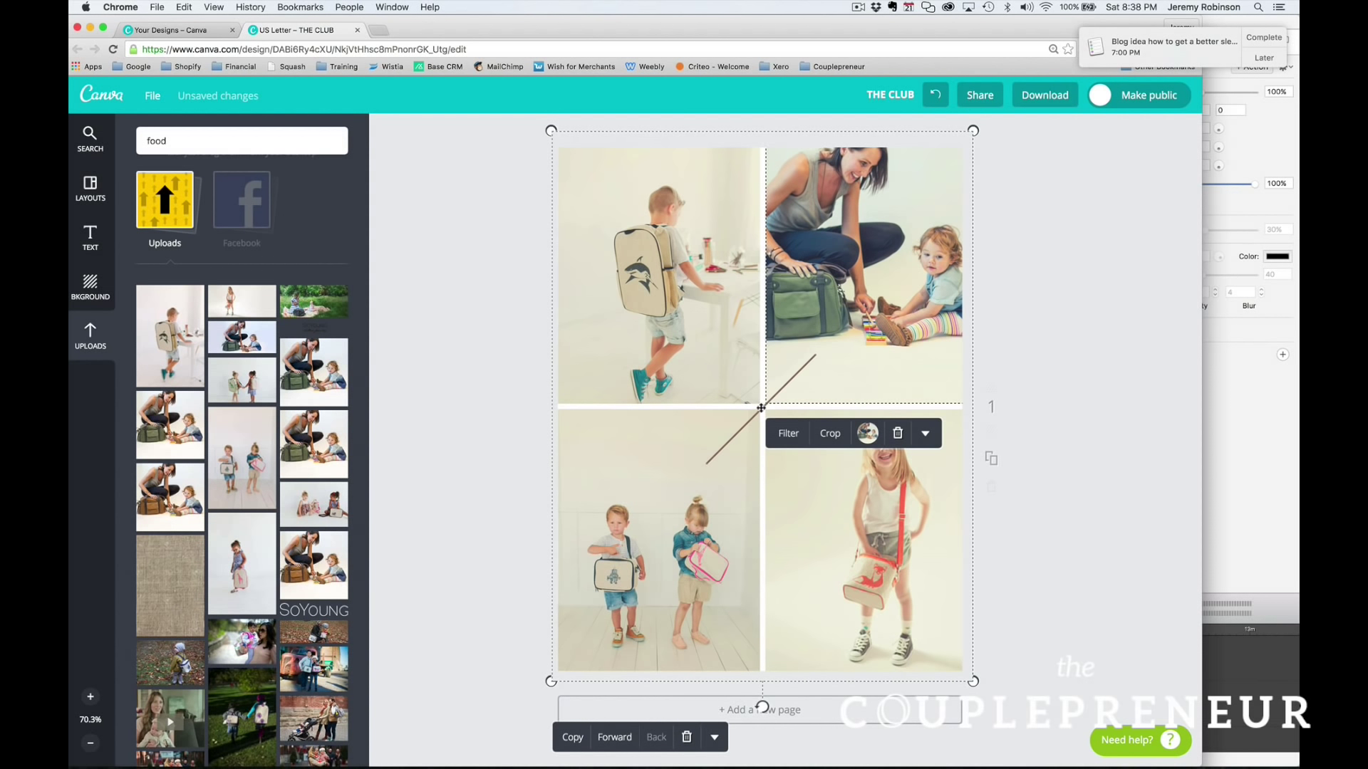
pyautogui.click(760, 409)
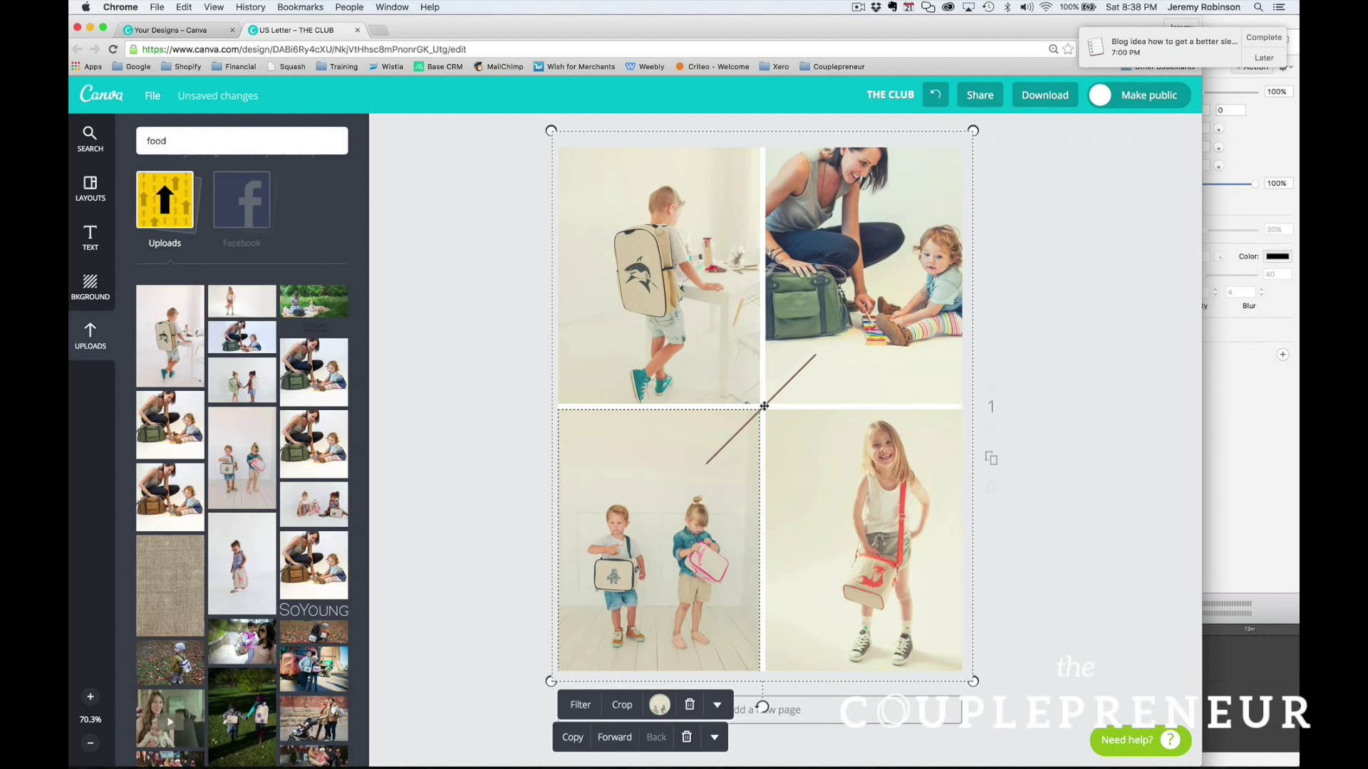
pyautogui.click(763, 406)
pyautogui.press('Delete')
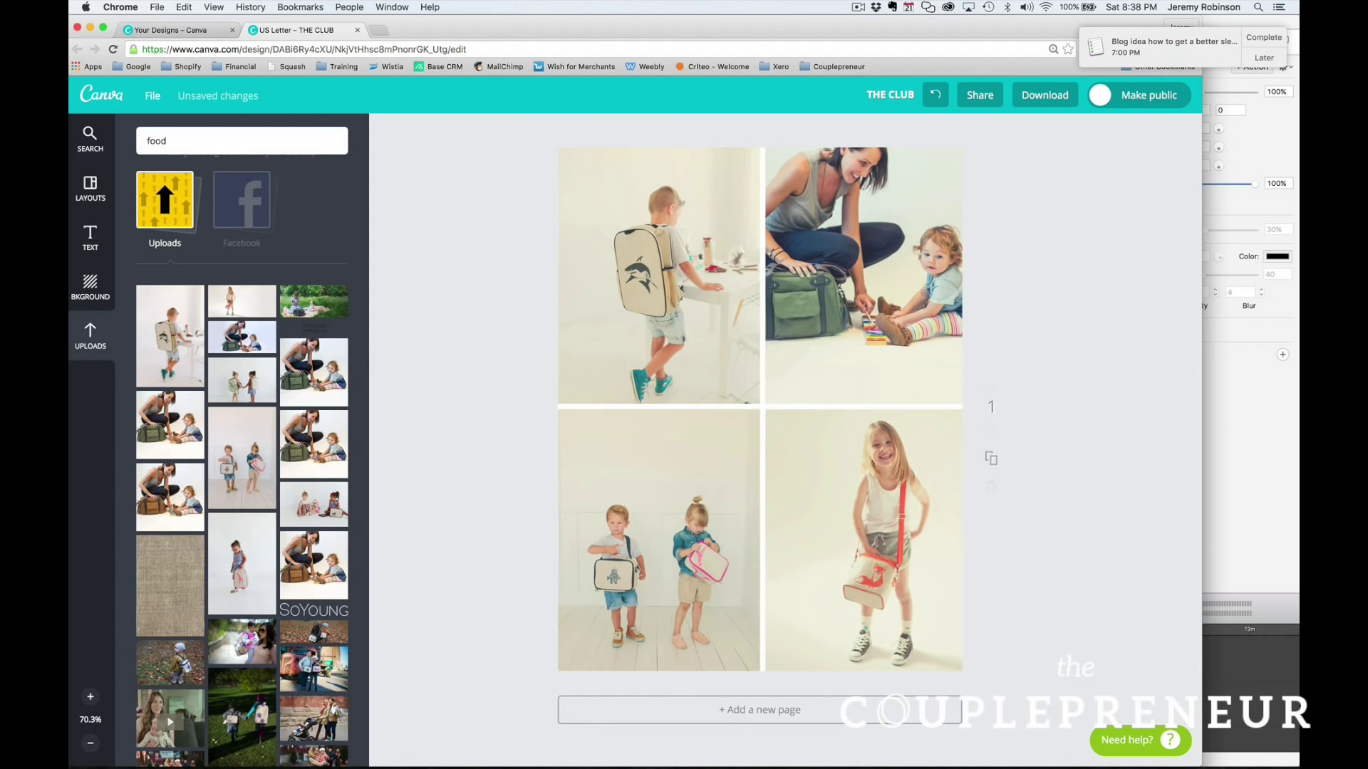
# Scroll the Text presets down to badge graphics like Spirited, Atlantic and NYC
pyautogui.click(90, 236)
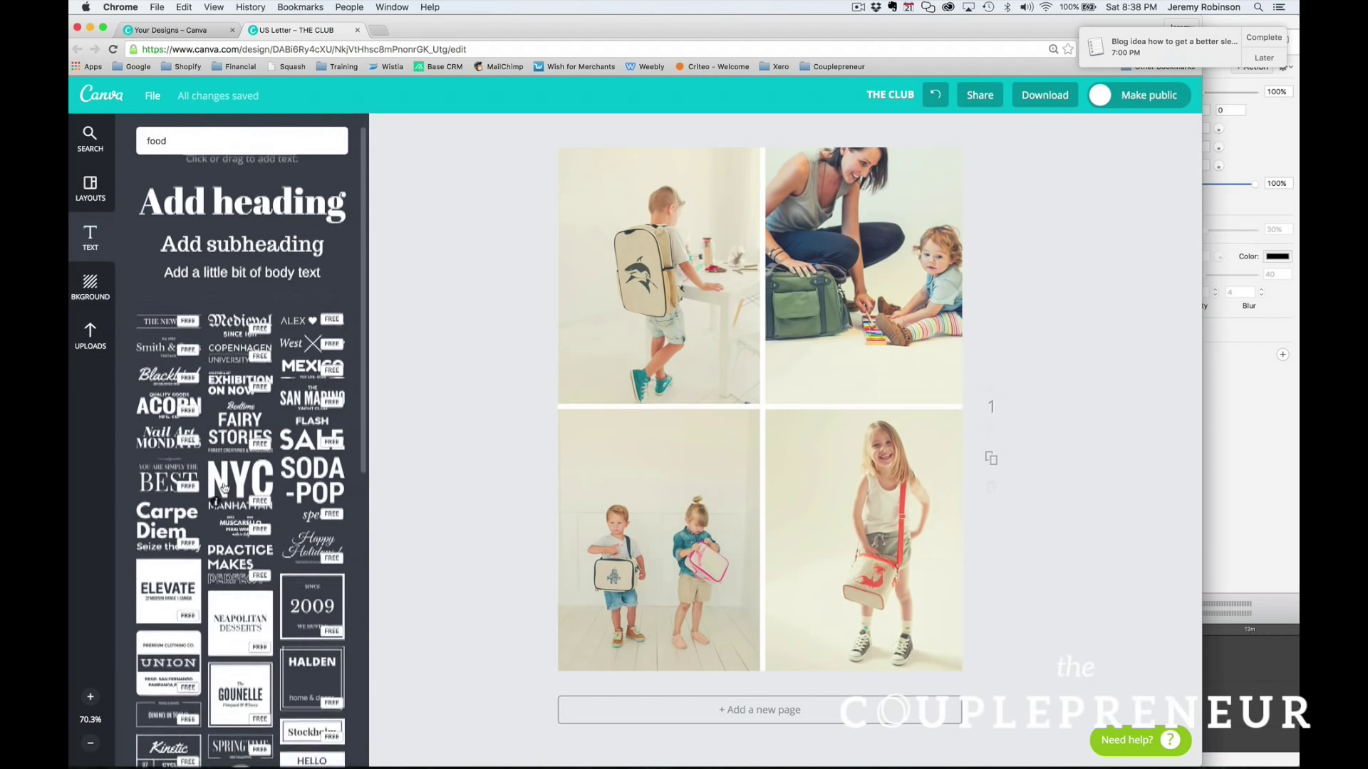
pyautogui.scroll(-3, 225, 488)
pyautogui.scroll(-7, 224, 488)
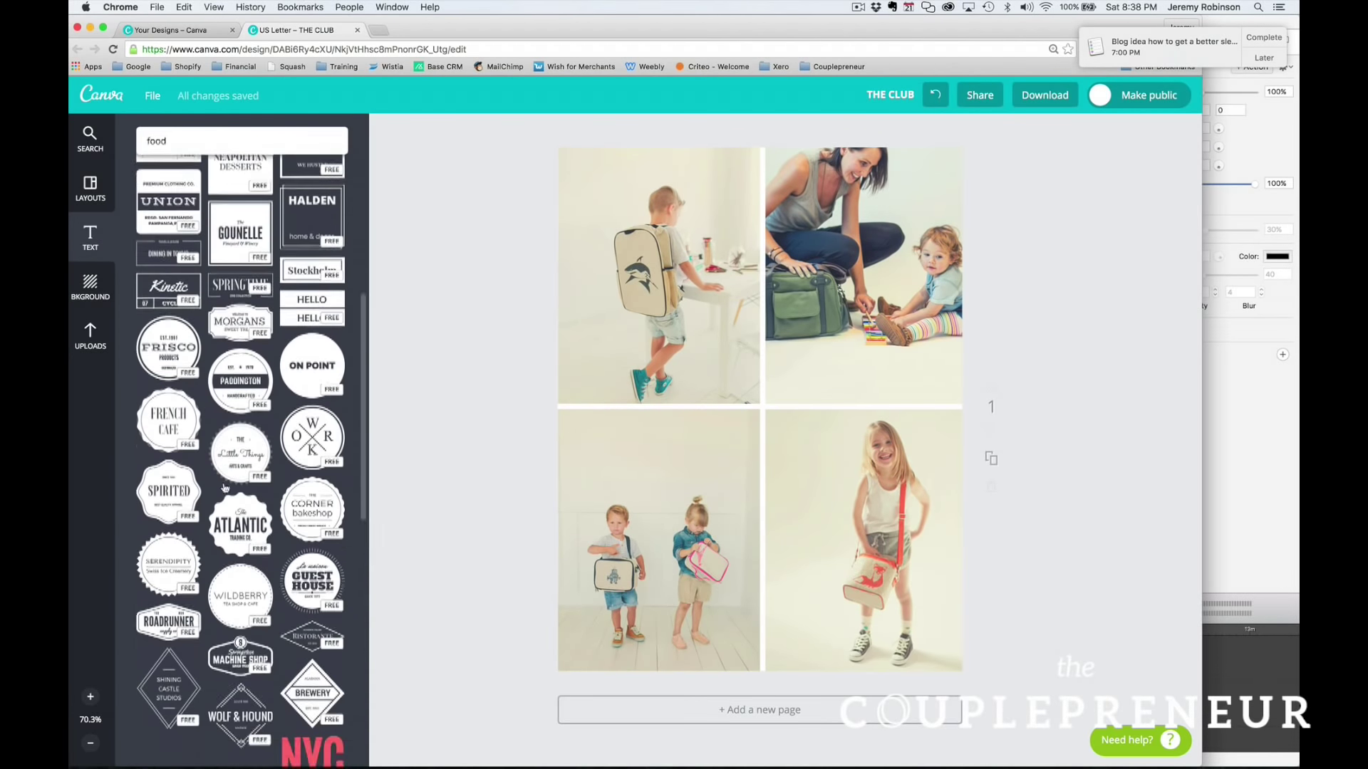
pyautogui.scroll(-2, 224, 488)
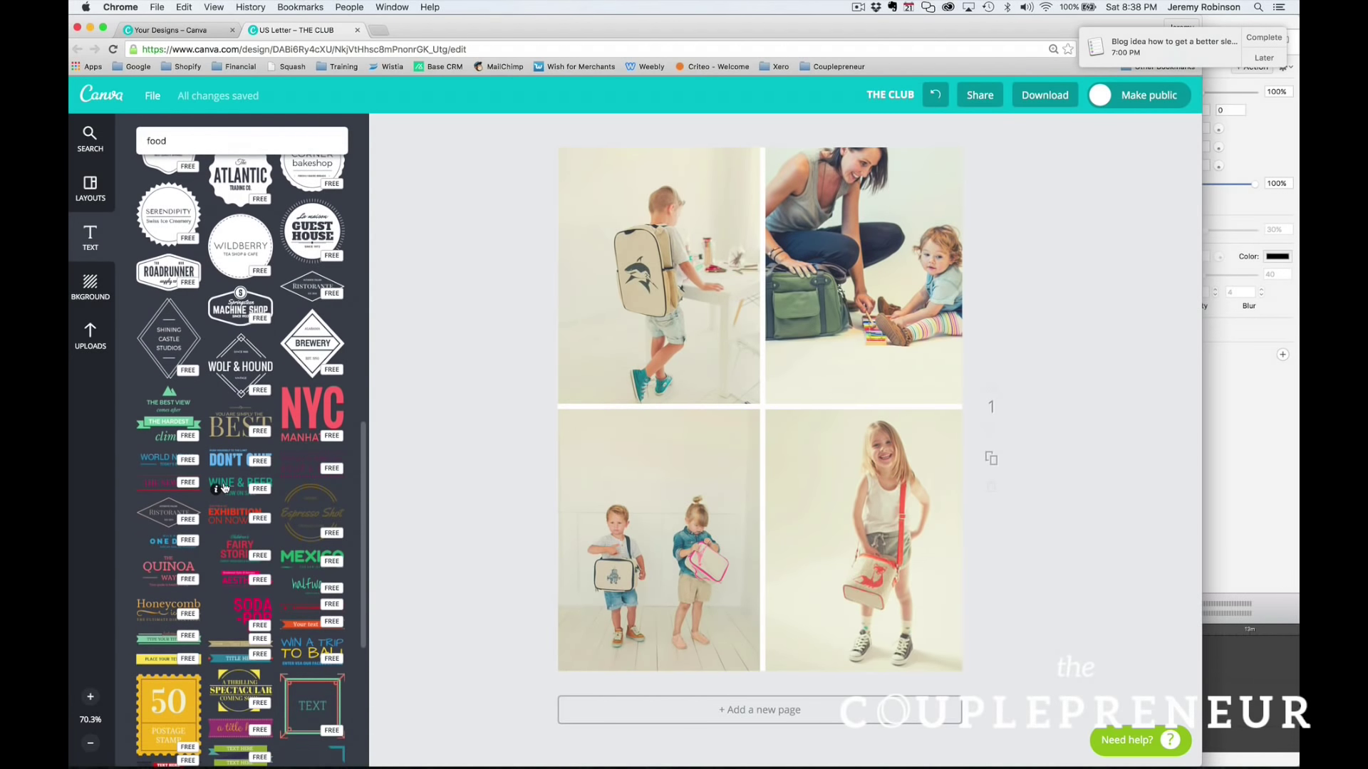
pyautogui.scroll(10, 224, 488)
pyautogui.scroll(-9, 225, 488)
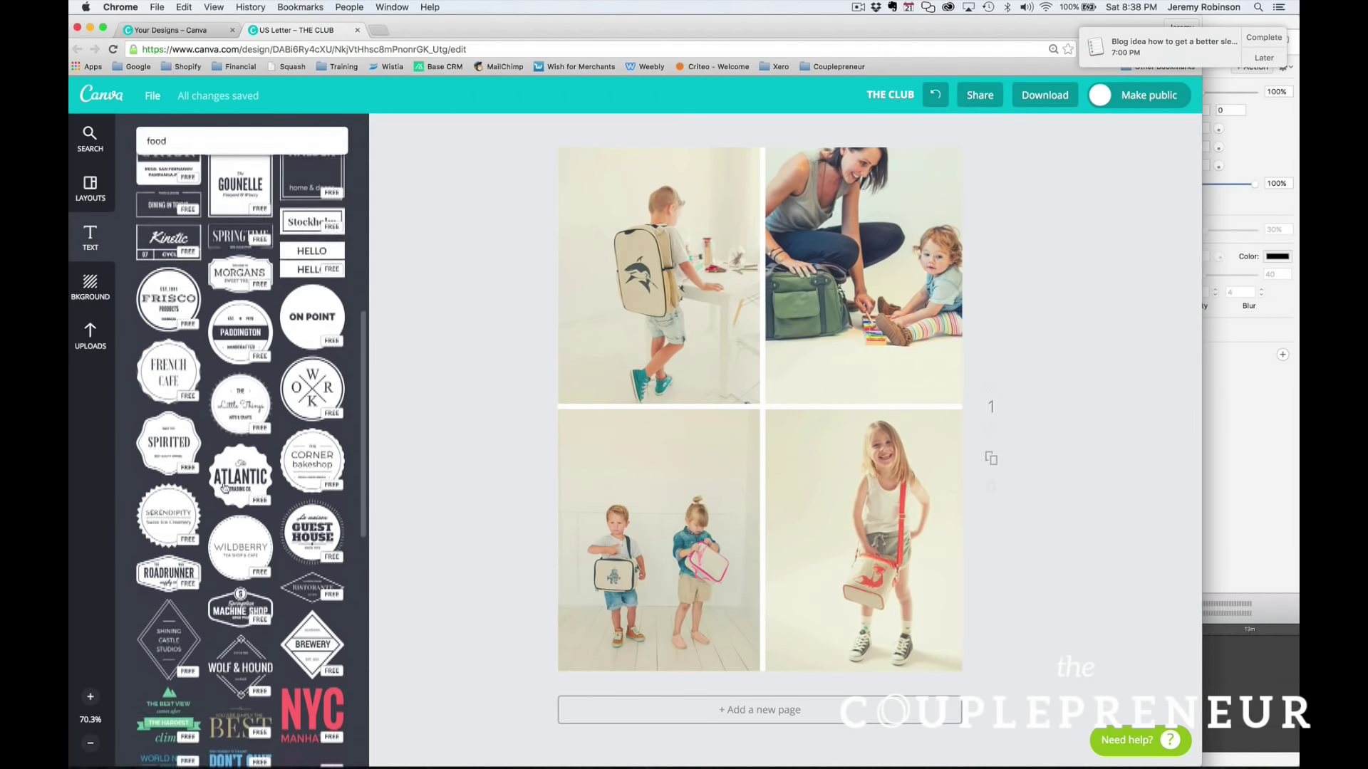
pyautogui.scroll(-1, 224, 488)
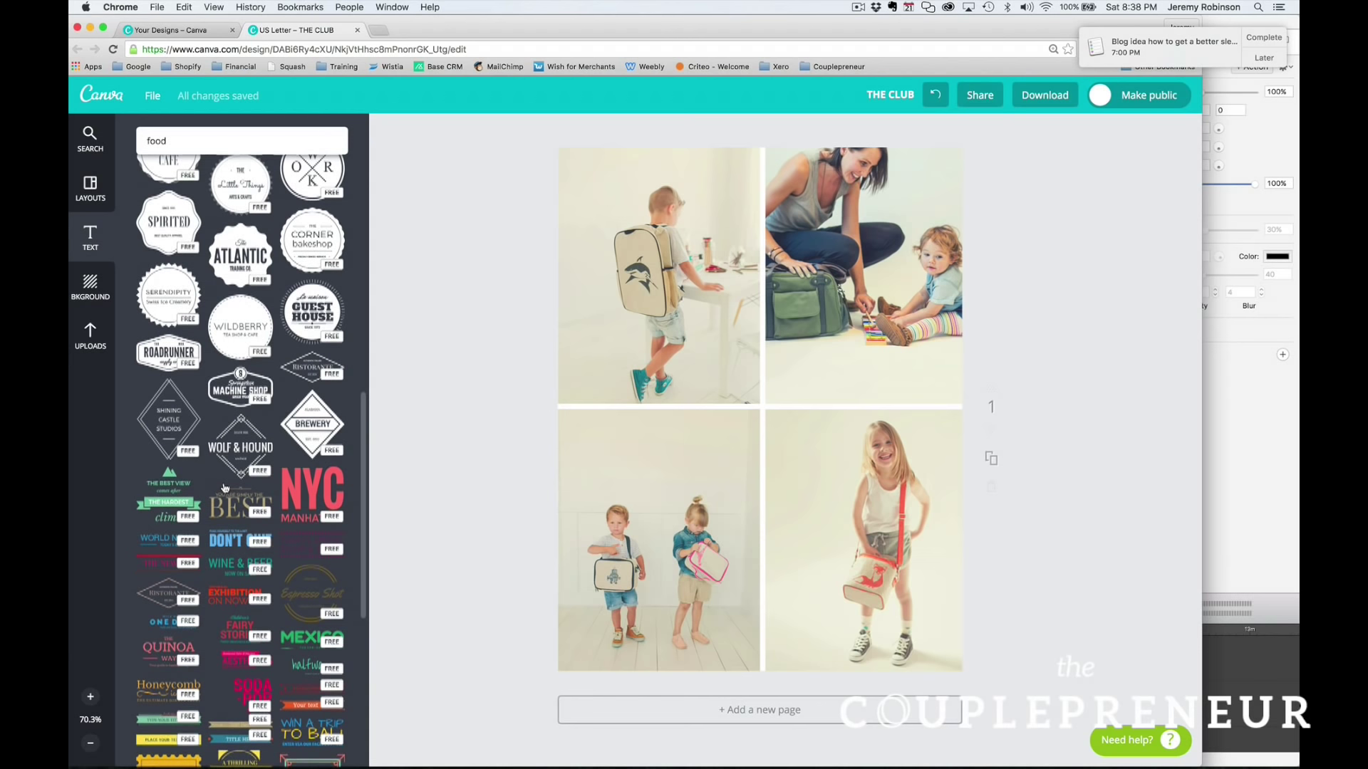
pyautogui.scroll(7, 225, 488)
pyautogui.scroll(3, 225, 488)
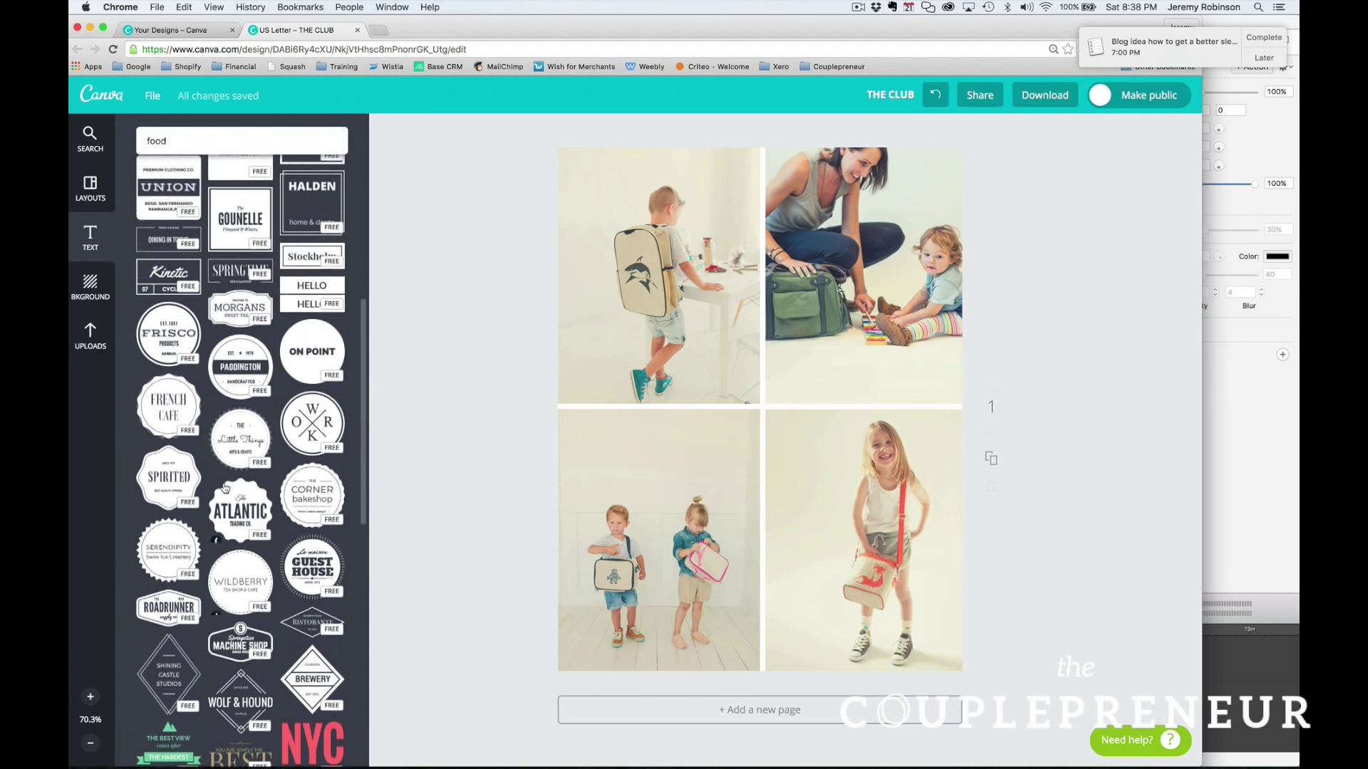
pyautogui.scroll(-3, 224, 488)
pyautogui.scroll(-9, 224, 488)
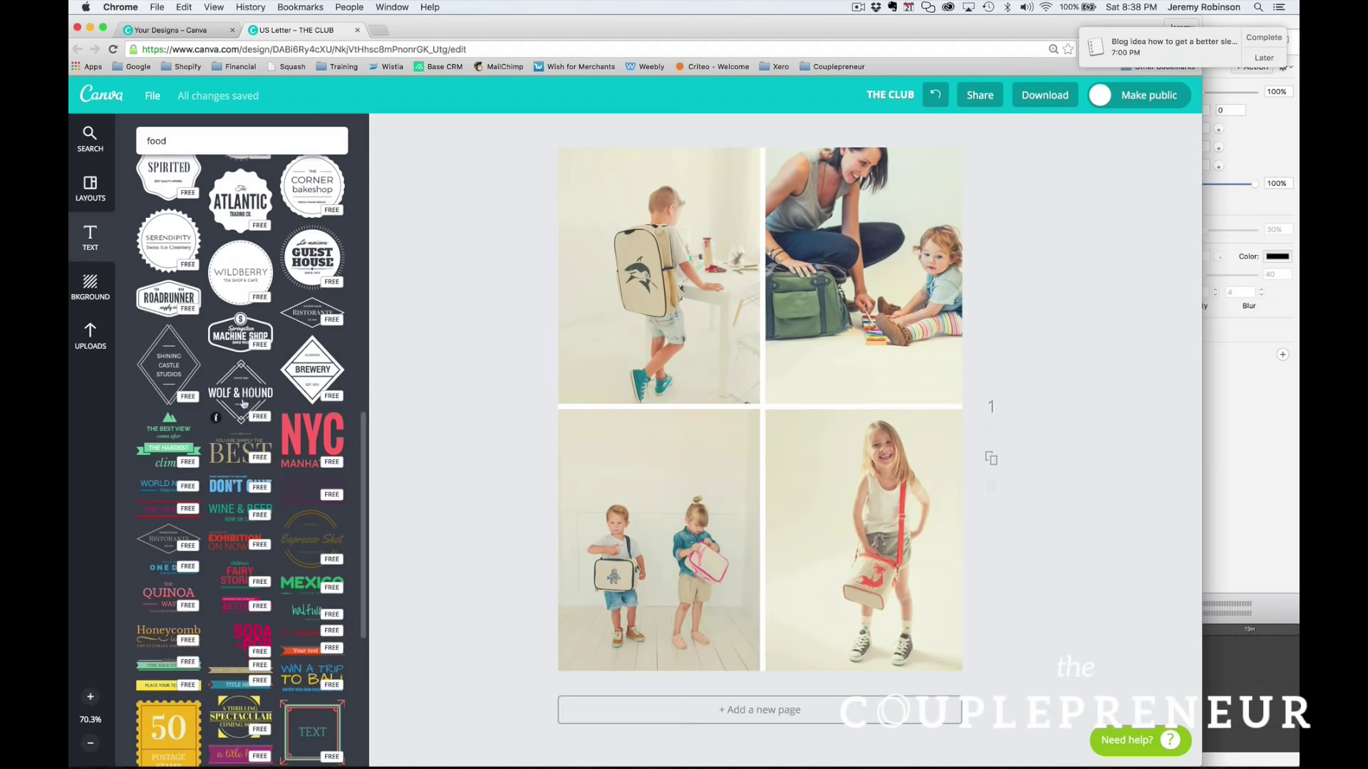
# Add the Guest House badge and change its script text to 'SoYoung'
pyautogui.scroll(3, 312, 361)
pyautogui.click(312, 361)
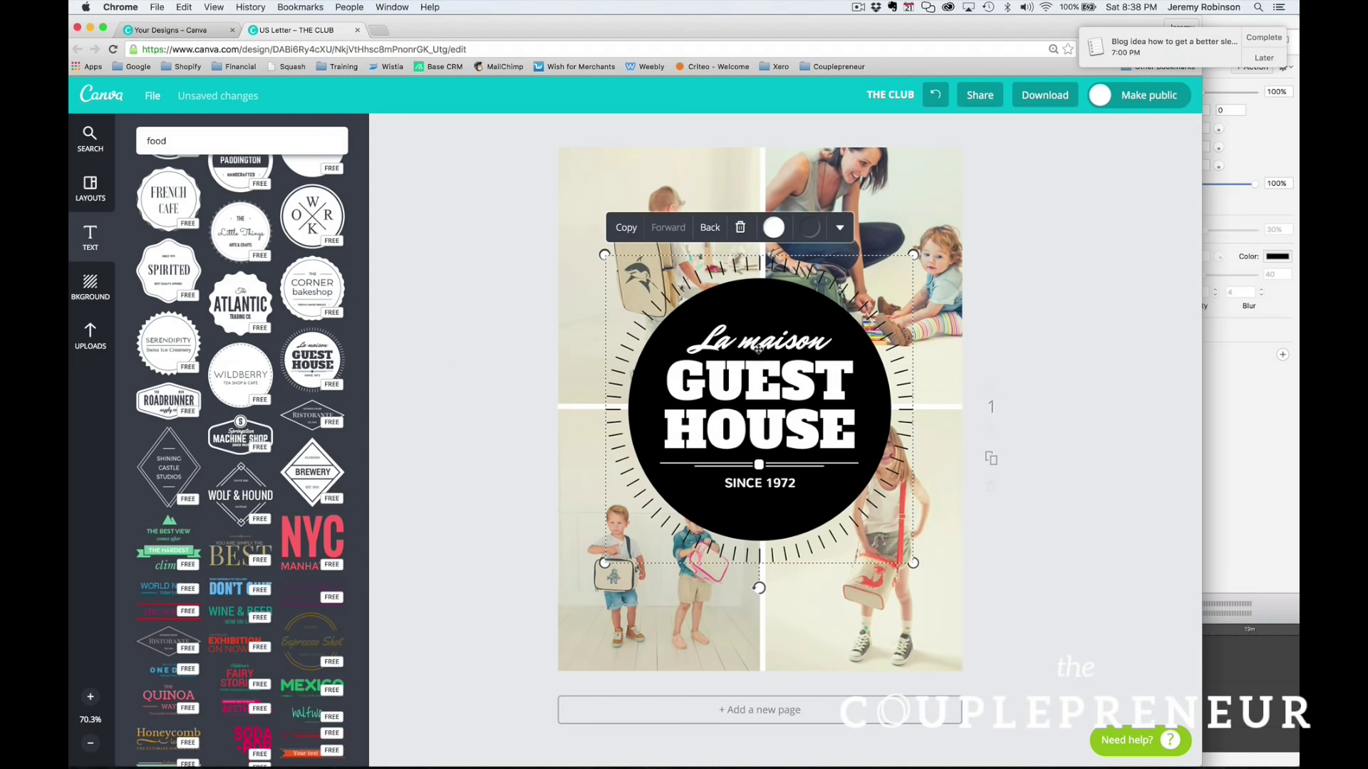
pyautogui.doubleClick(758, 350)
pyautogui.write('SO')
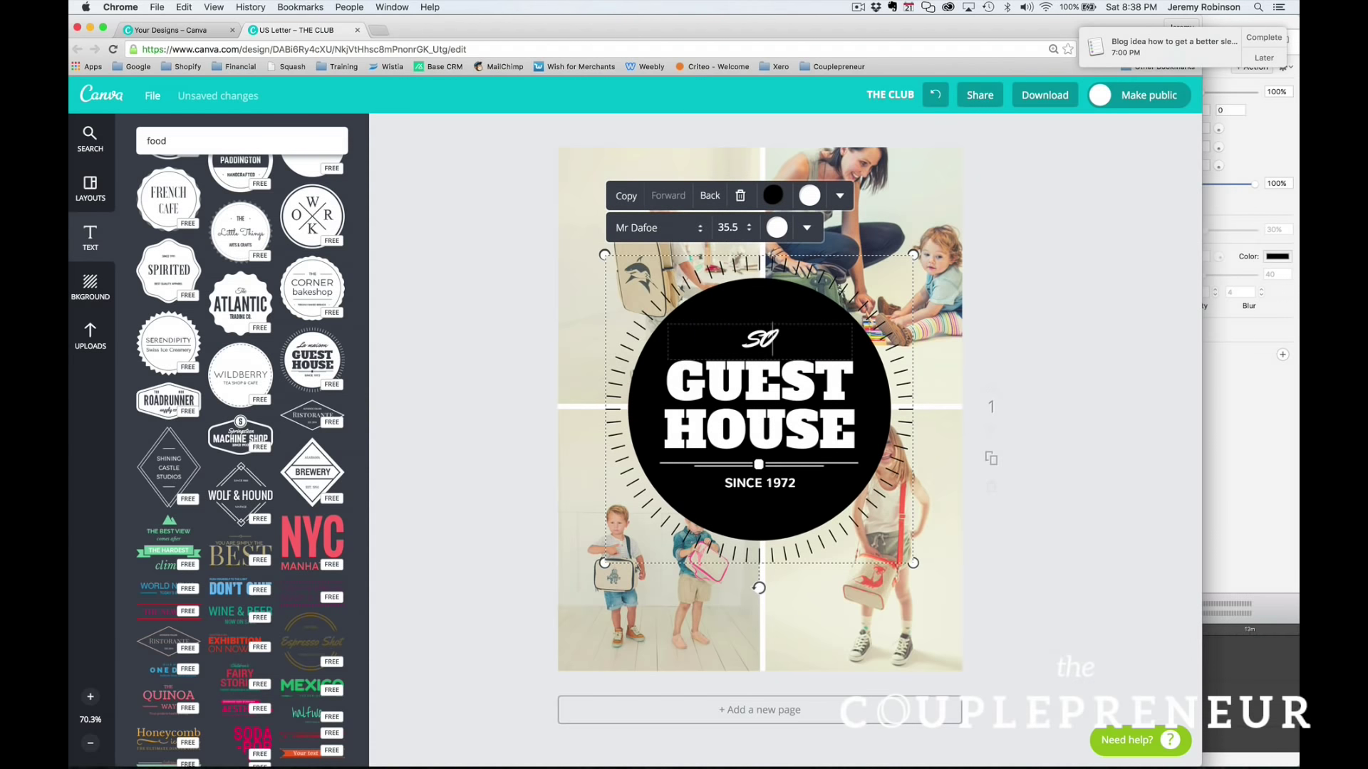
pyautogui.press('BackSpace')
pyautogui.write('oYoung')
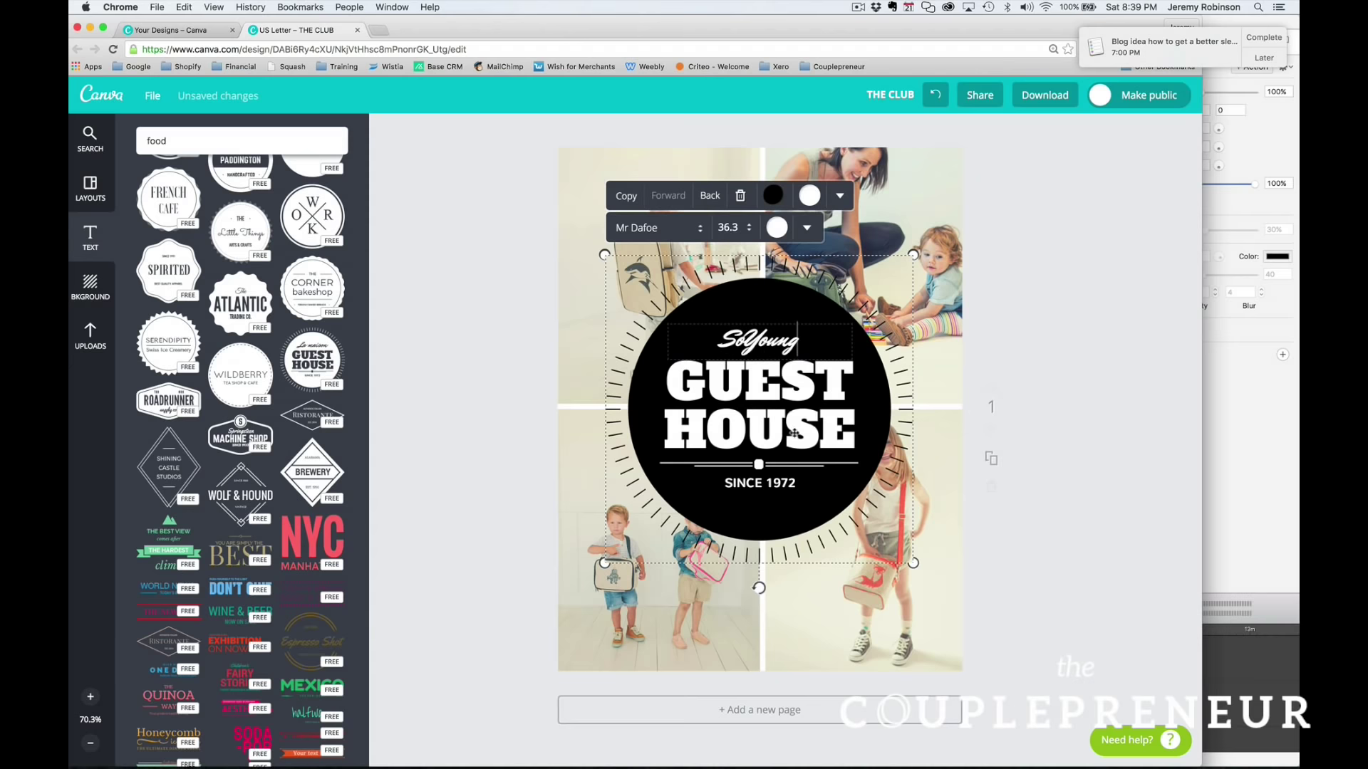
# Change the badge's GUEST HOUSE line to 'SAMPLE SALE'
pyautogui.doubleClick(794, 432)
pyautogui.click(677, 379)
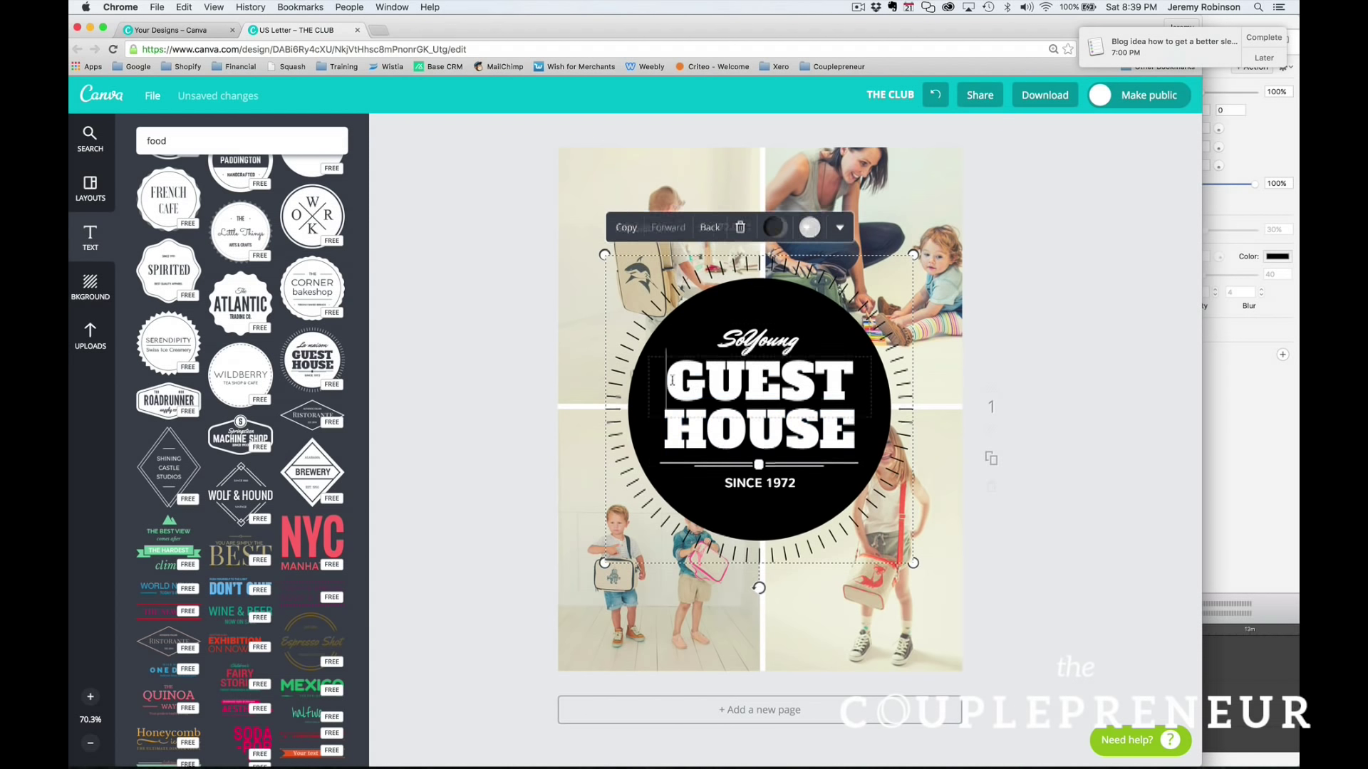
pyautogui.moveTo(678, 379); pyautogui.dragTo(881, 389)
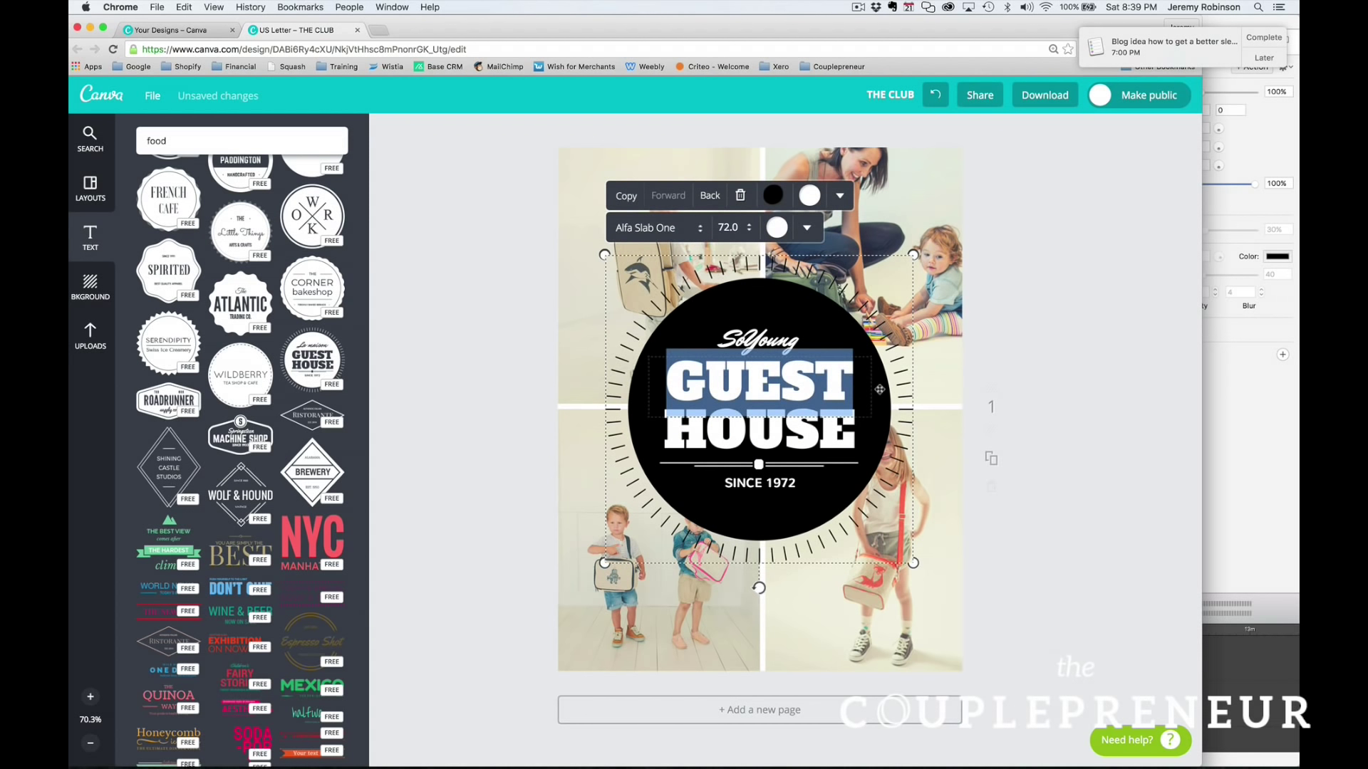
pyautogui.write('sampl')
pyautogui.press('BackSpace')
pyautogui.press('BackSpace')
pyautogui.press('BackSpace')
pyautogui.press('BackSpace')
pyautogui.press('BackSpace')
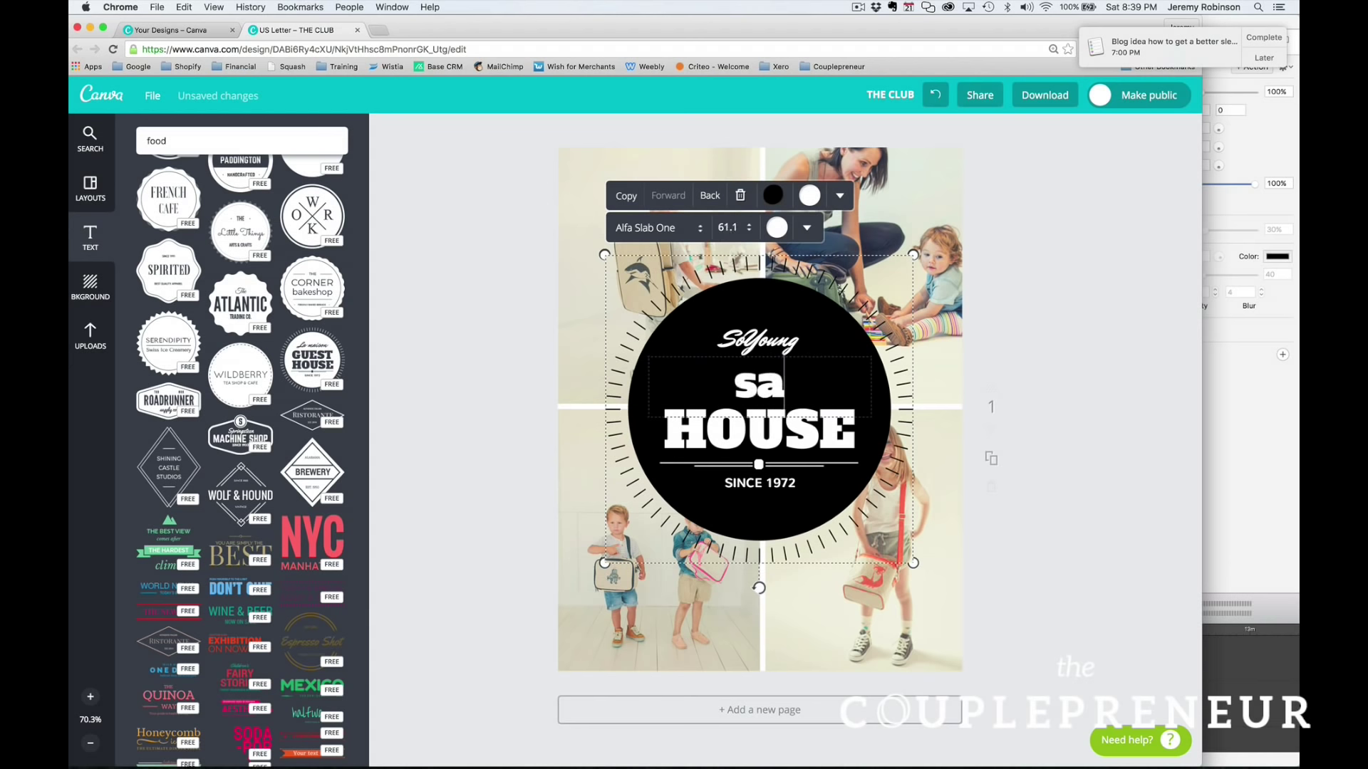
pyautogui.write('SAMPLE')
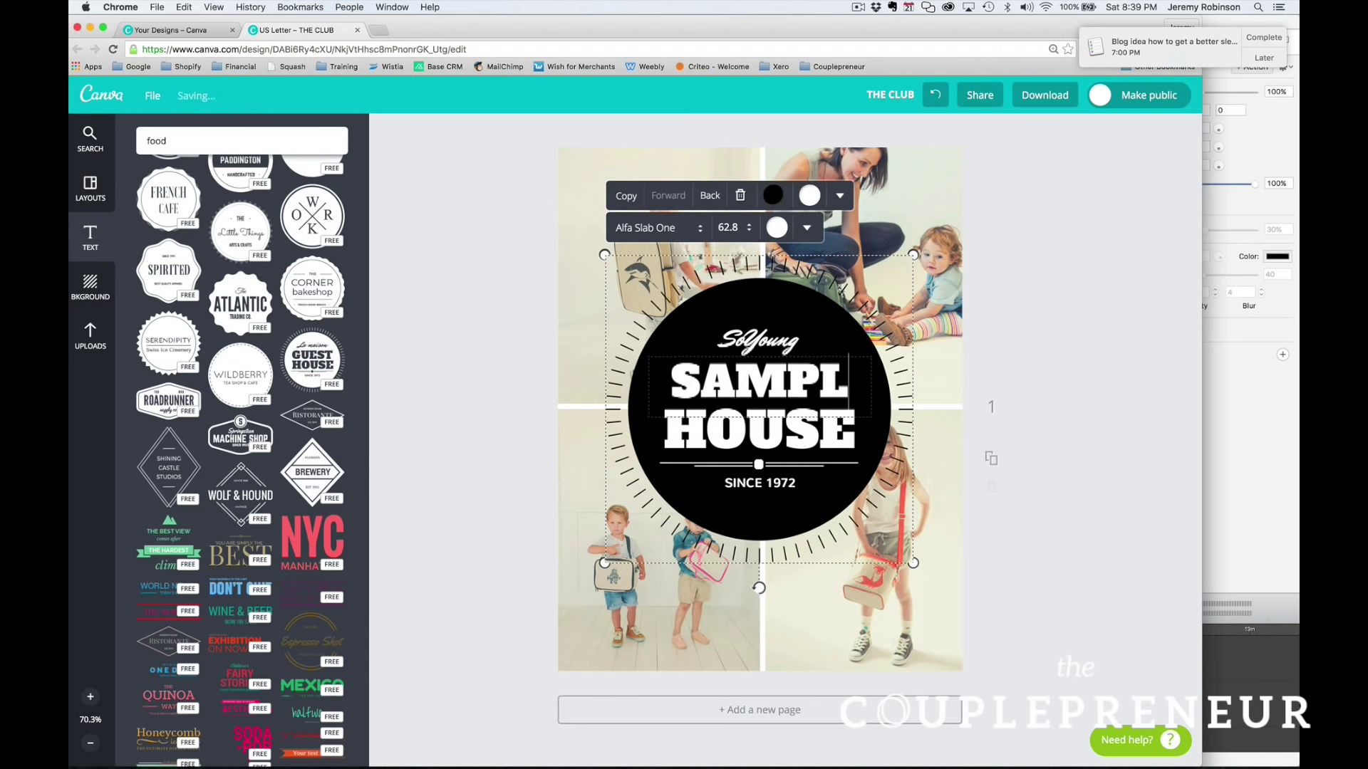
pyautogui.doubleClick(808, 437)
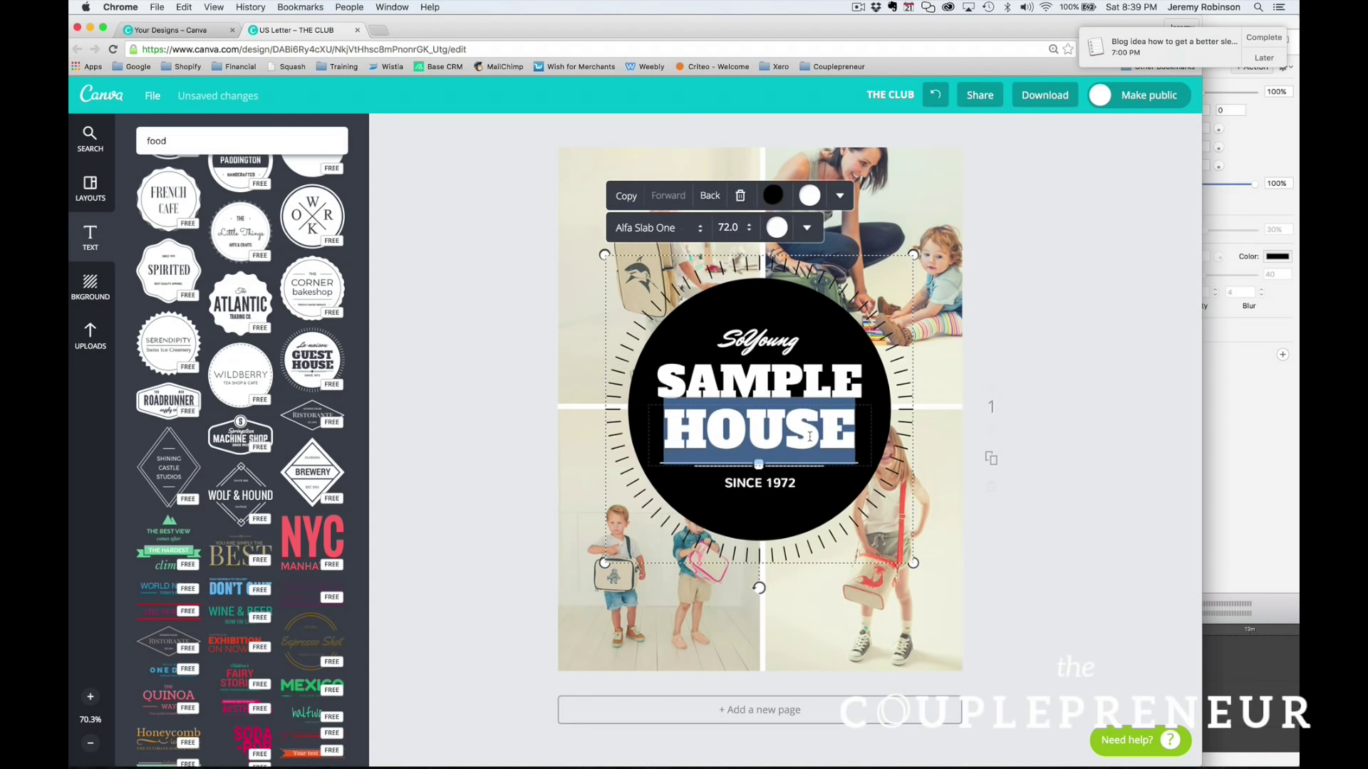
pyautogui.write('SALE')
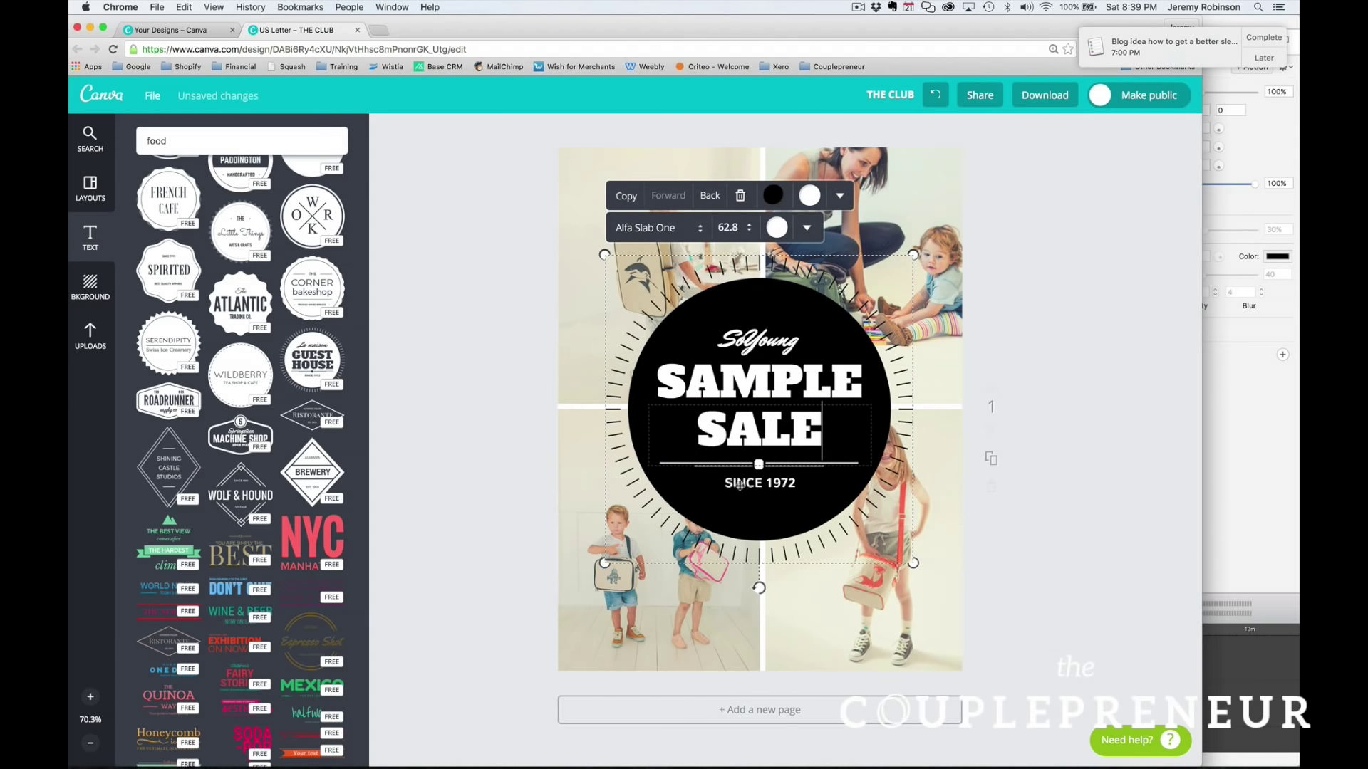
# Replace SINCE 1972 with 'NOVEMBER 13'
pyautogui.click(750, 484)
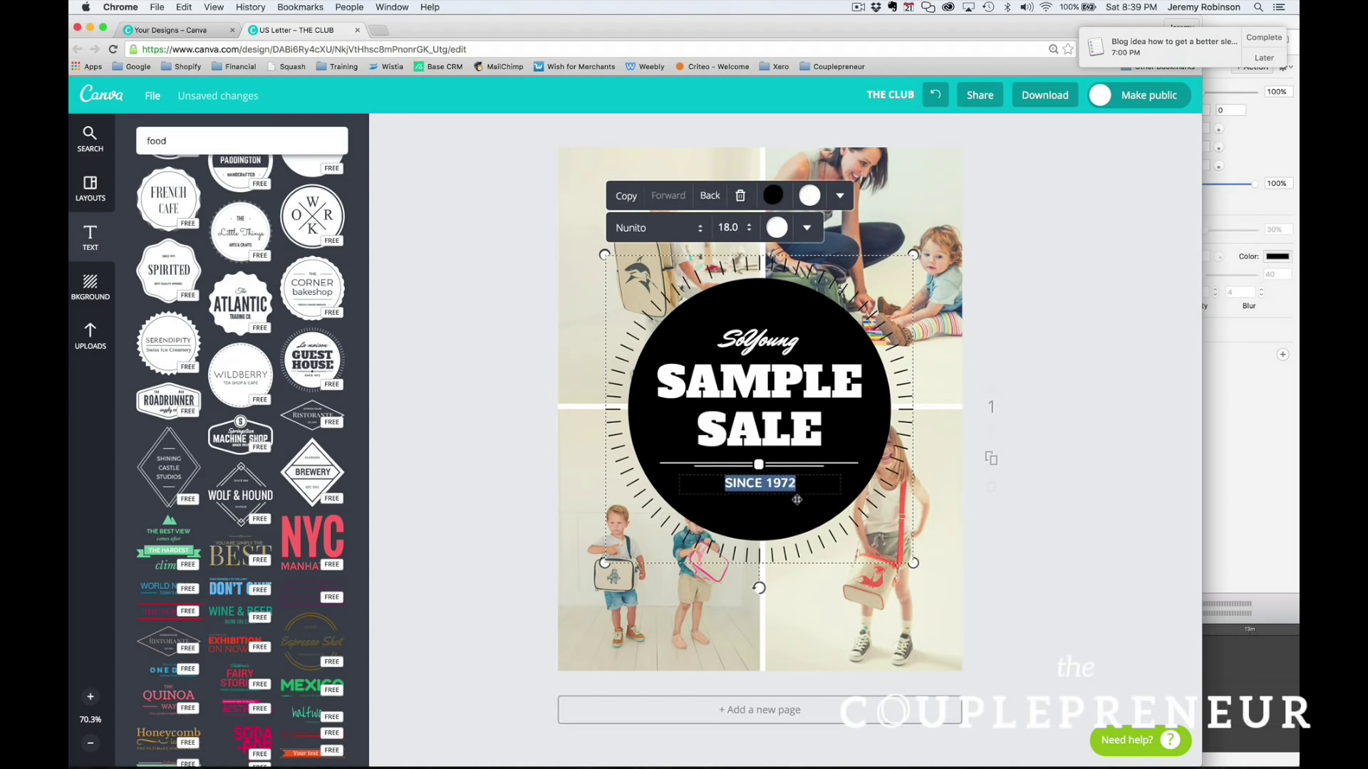
pyautogui.write('N')
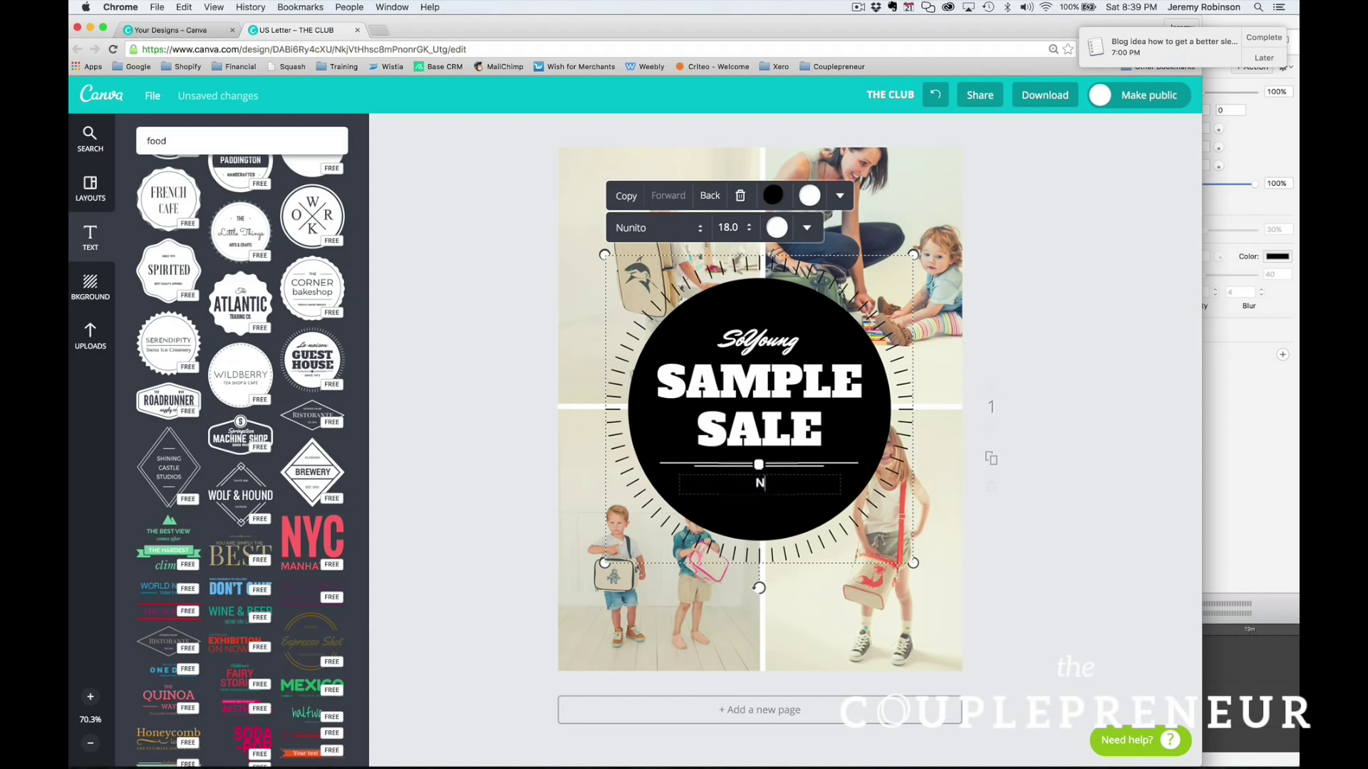
pyautogui.write('OVEMBER 13')
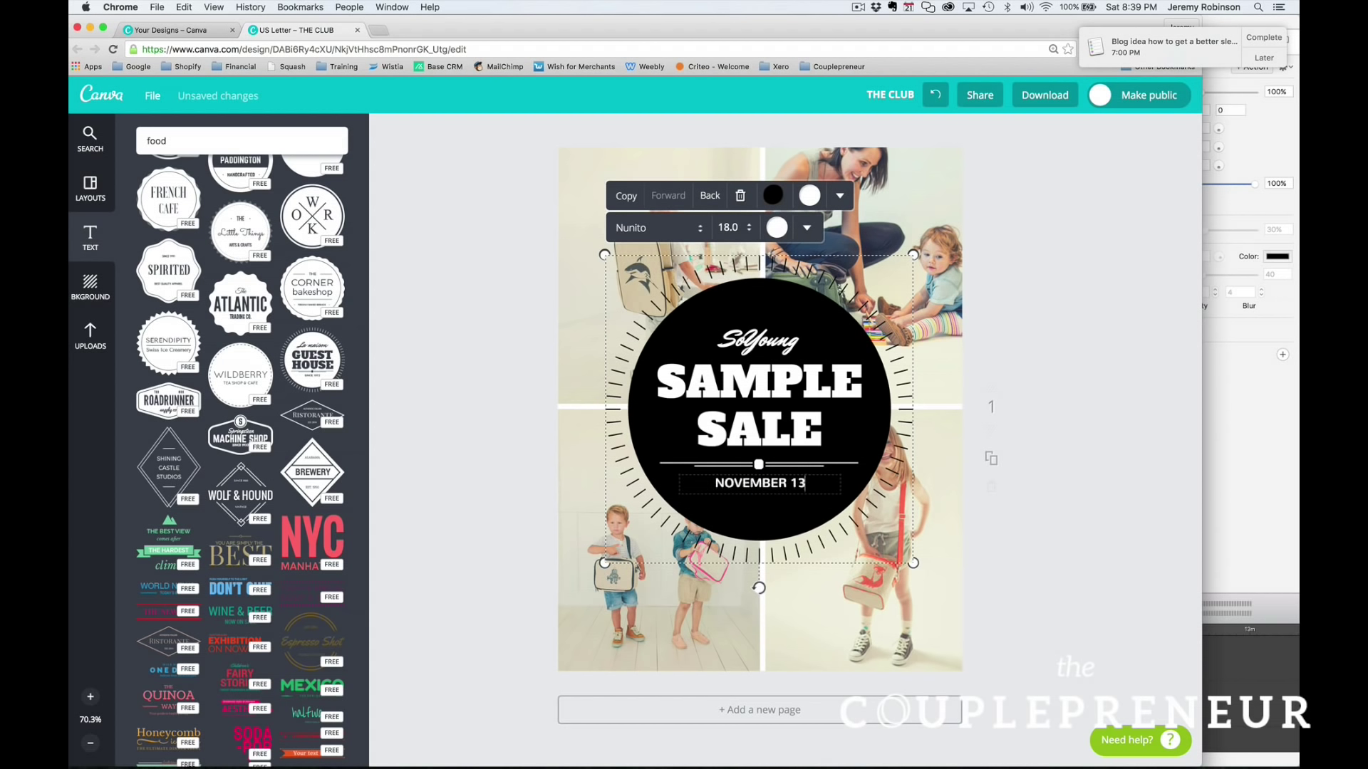
pyautogui.click(457, 438)
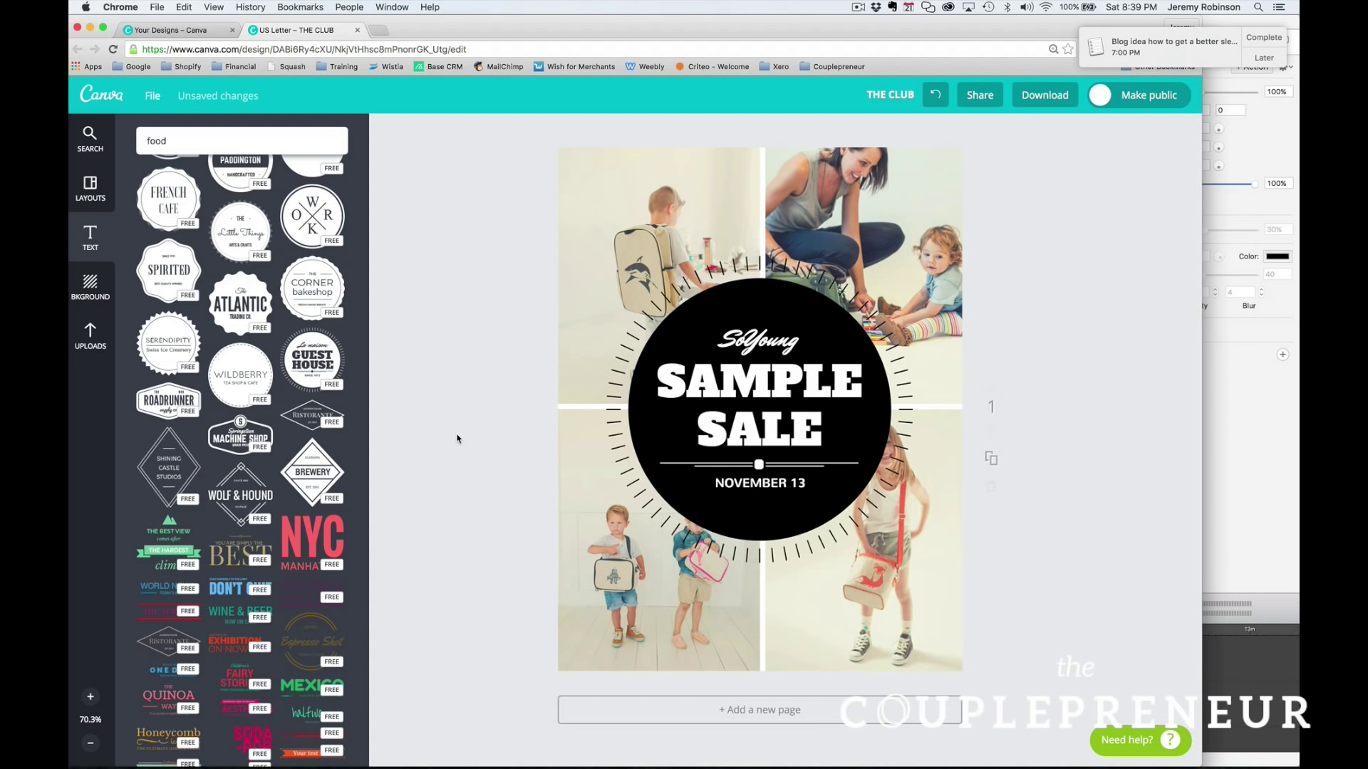
# Shrink the SAMPLE SALE badge in two corner drags and recentre it where the photos meet
pyautogui.click(788, 299)
pyautogui.moveTo(913, 255); pyautogui.dragTo(859, 310)
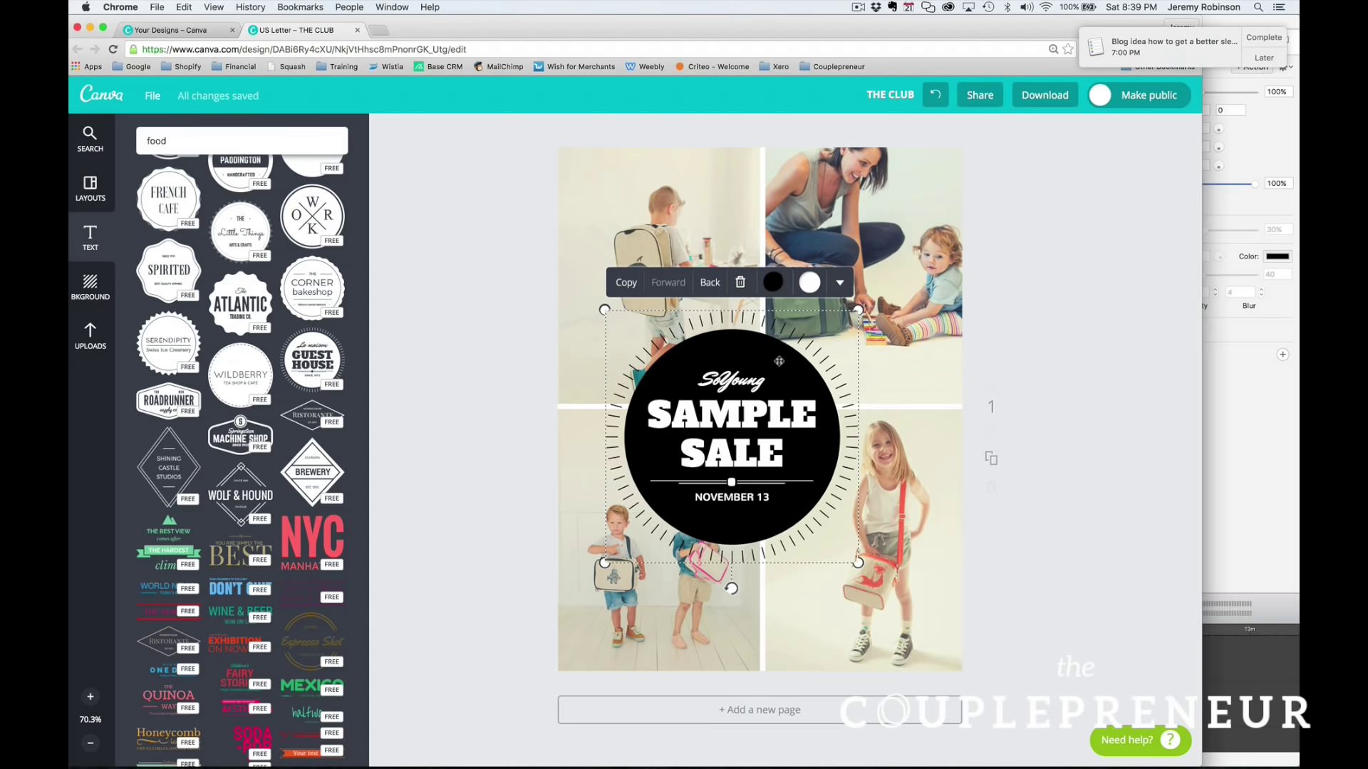
pyautogui.moveTo(780, 361); pyautogui.dragTo(803, 331)
pyautogui.moveTo(885, 279); pyautogui.dragTo(861, 305)
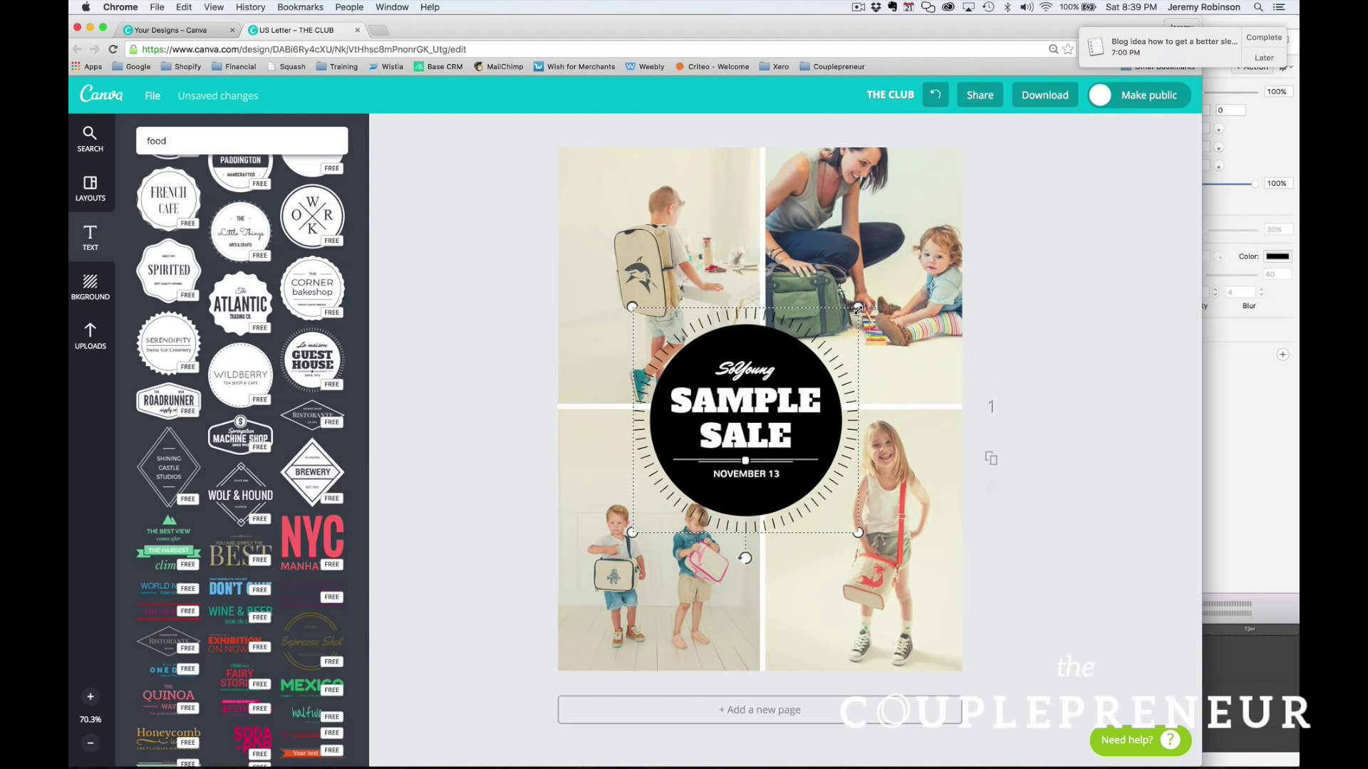
pyautogui.moveTo(783, 341); pyautogui.dragTo(798, 327)
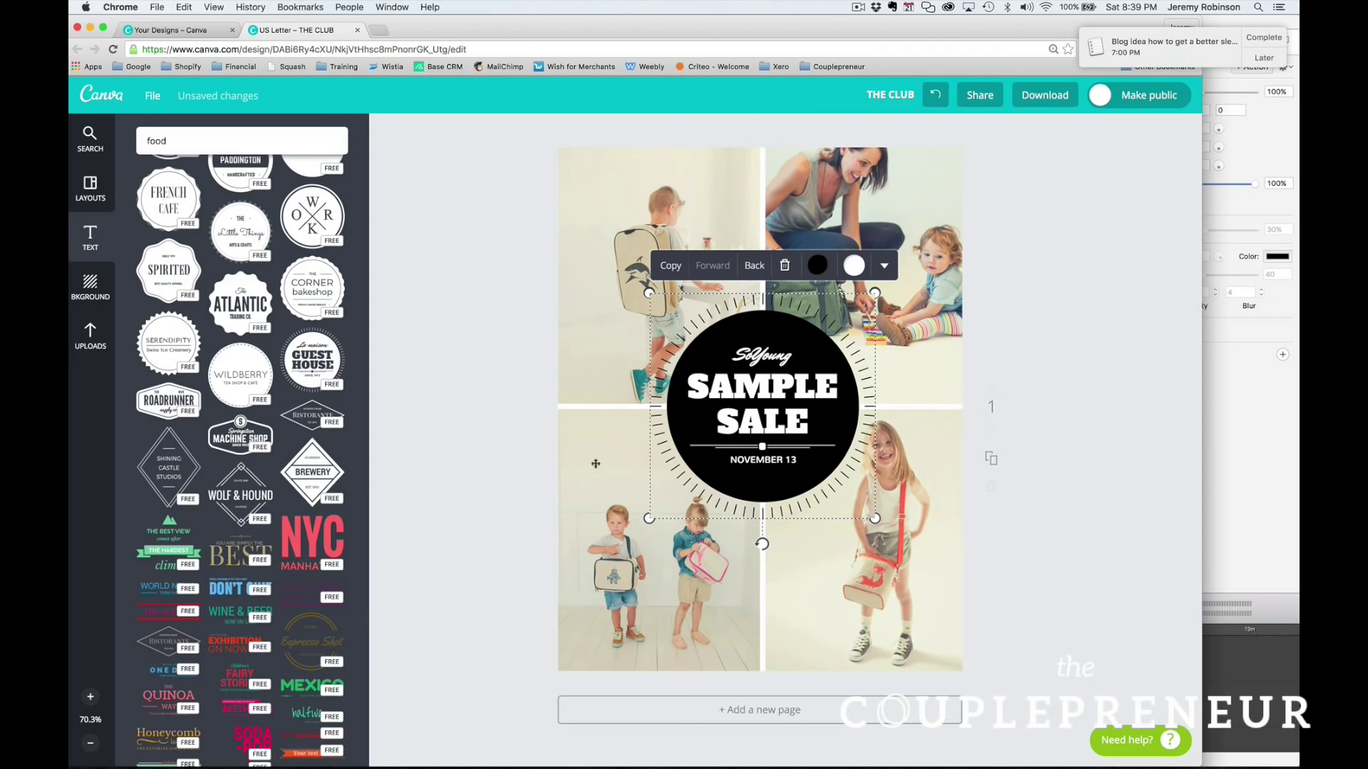
# Lower the SAMPLE SALE badge's transparency to about 93 so it reads as translucent dark grey
pyautogui.click(884, 272)
pyautogui.click(887, 316)
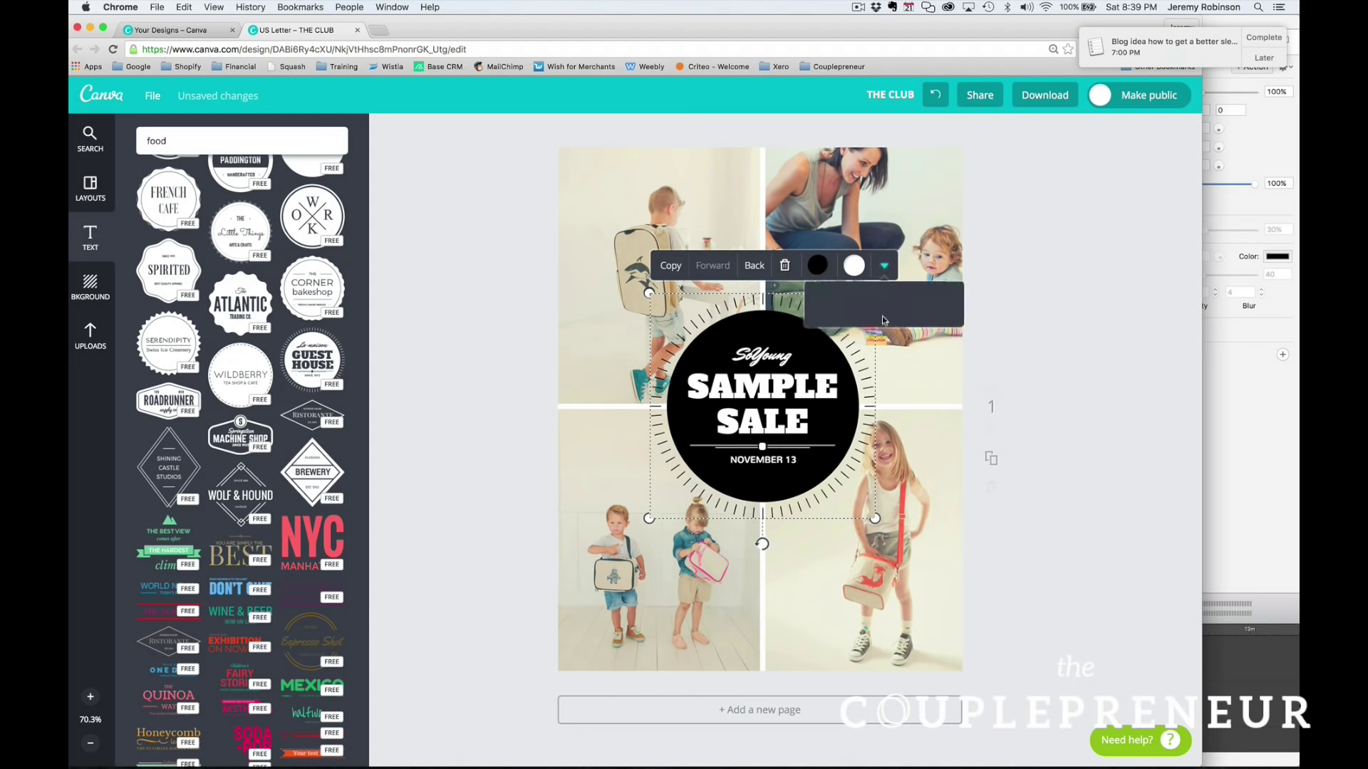
pyautogui.click(939, 298)
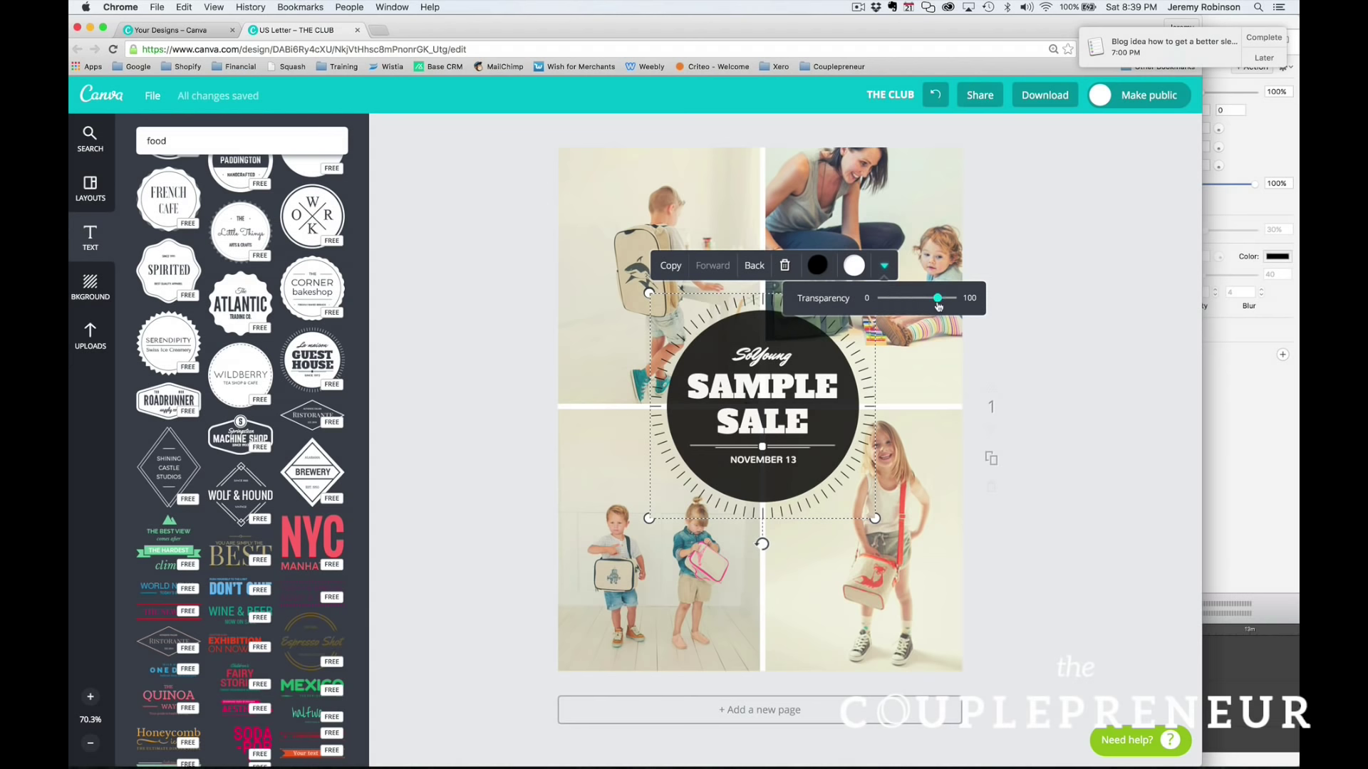
pyautogui.click(1134, 302)
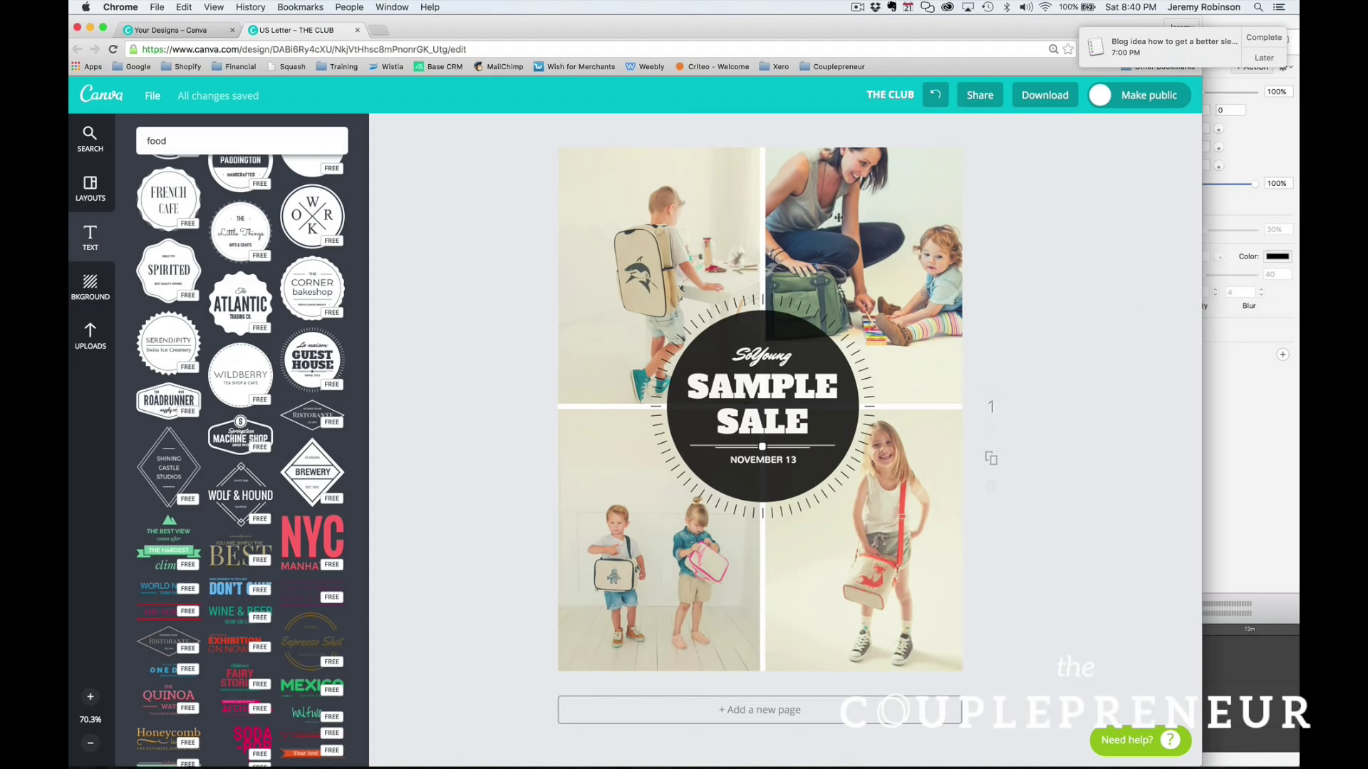
pyautogui.scroll(15, 243, 334)
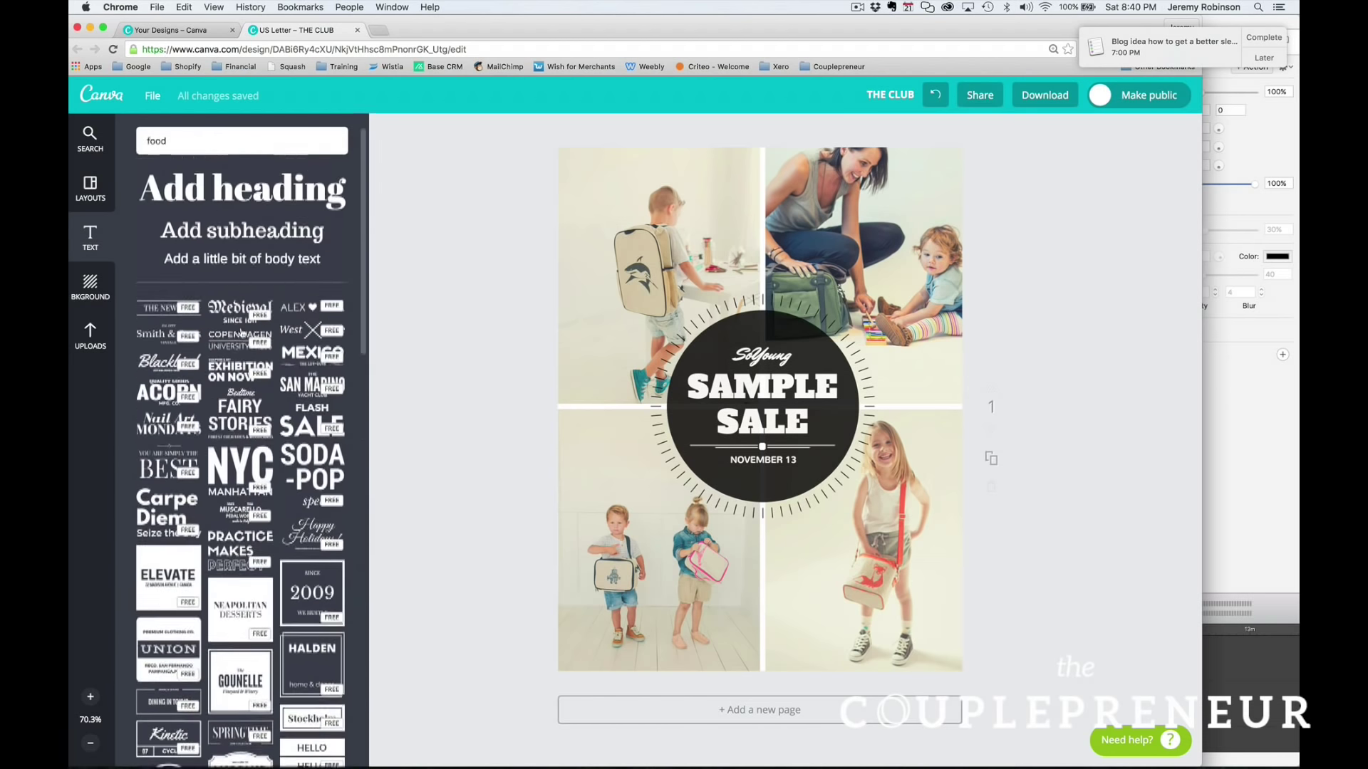
pyautogui.scroll(-15, 242, 334)
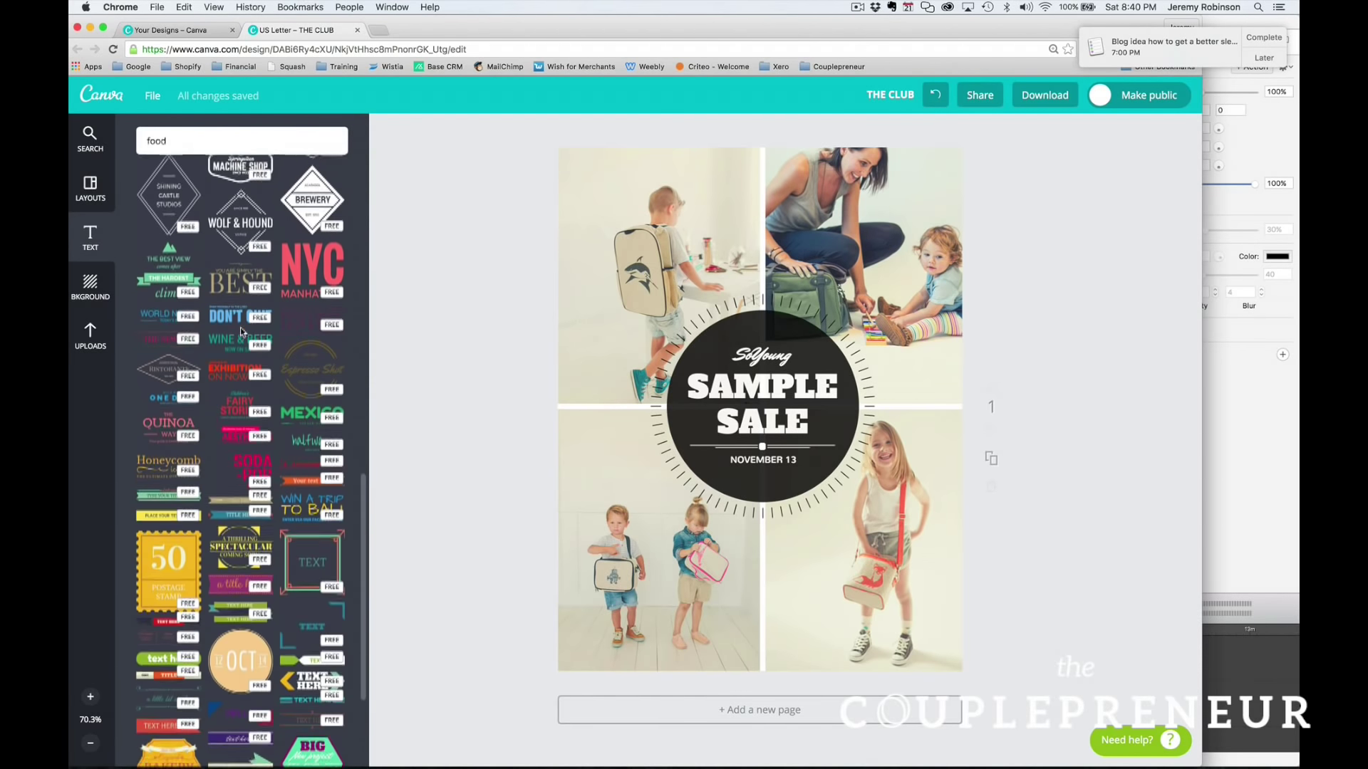
pyautogui.scroll(-1, 242, 331)
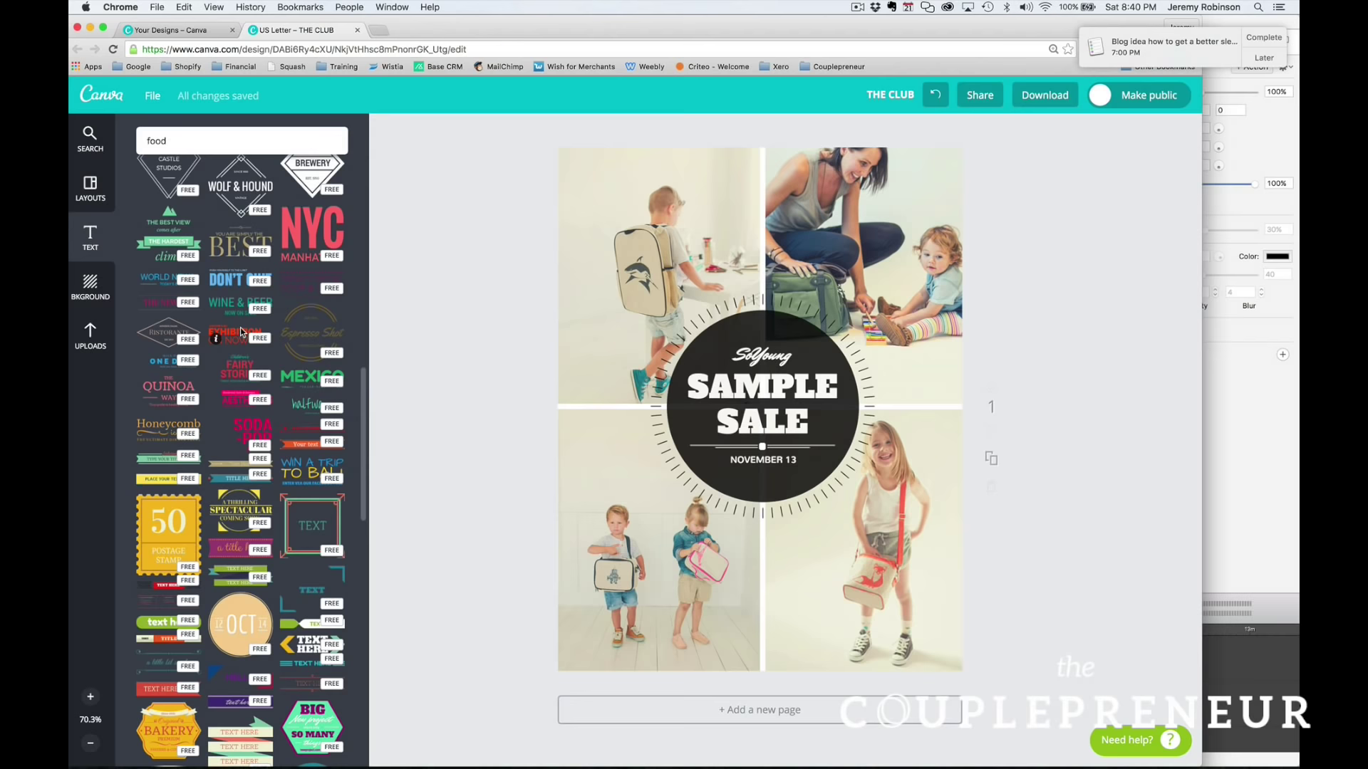
pyautogui.scroll(-8, 241, 331)
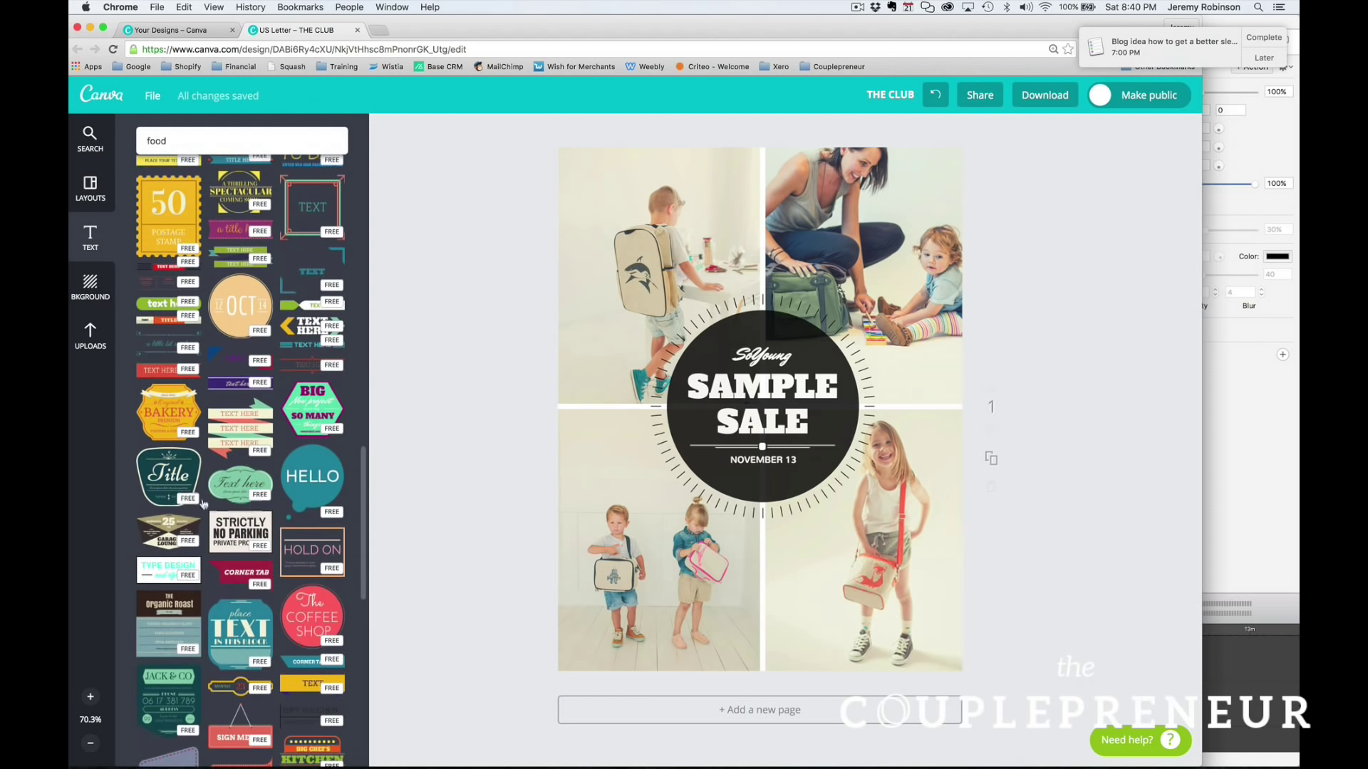
pyautogui.scroll(-4, 258, 503)
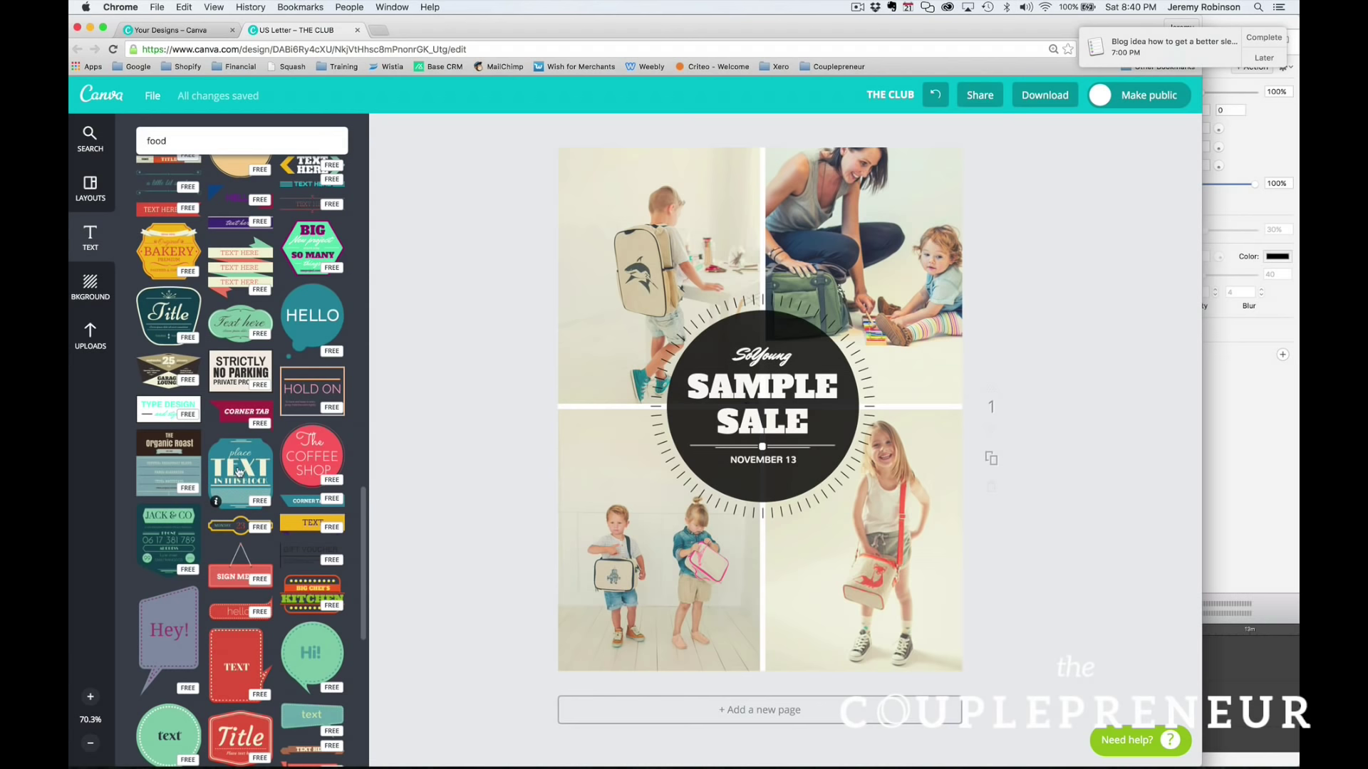
pyautogui.scroll(-18, 239, 471)
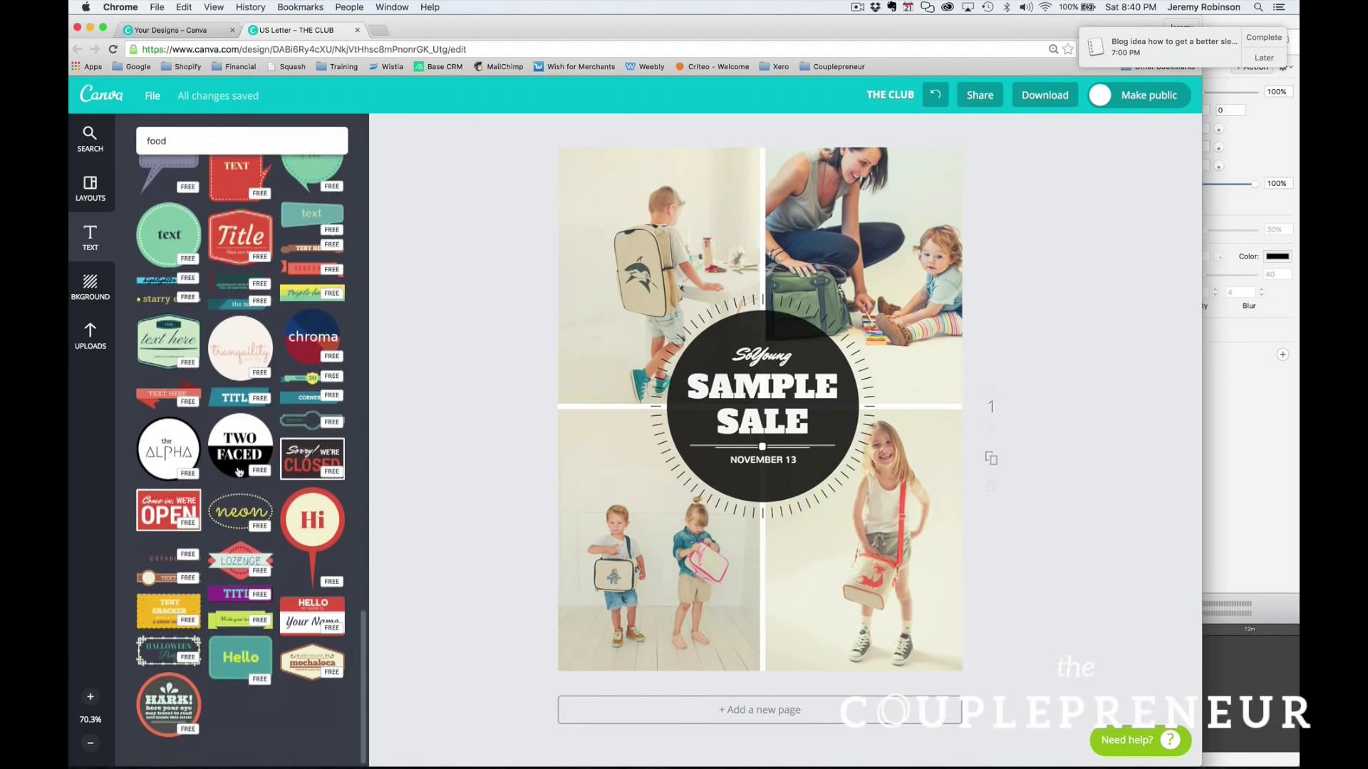
pyautogui.scroll(-20, 240, 472)
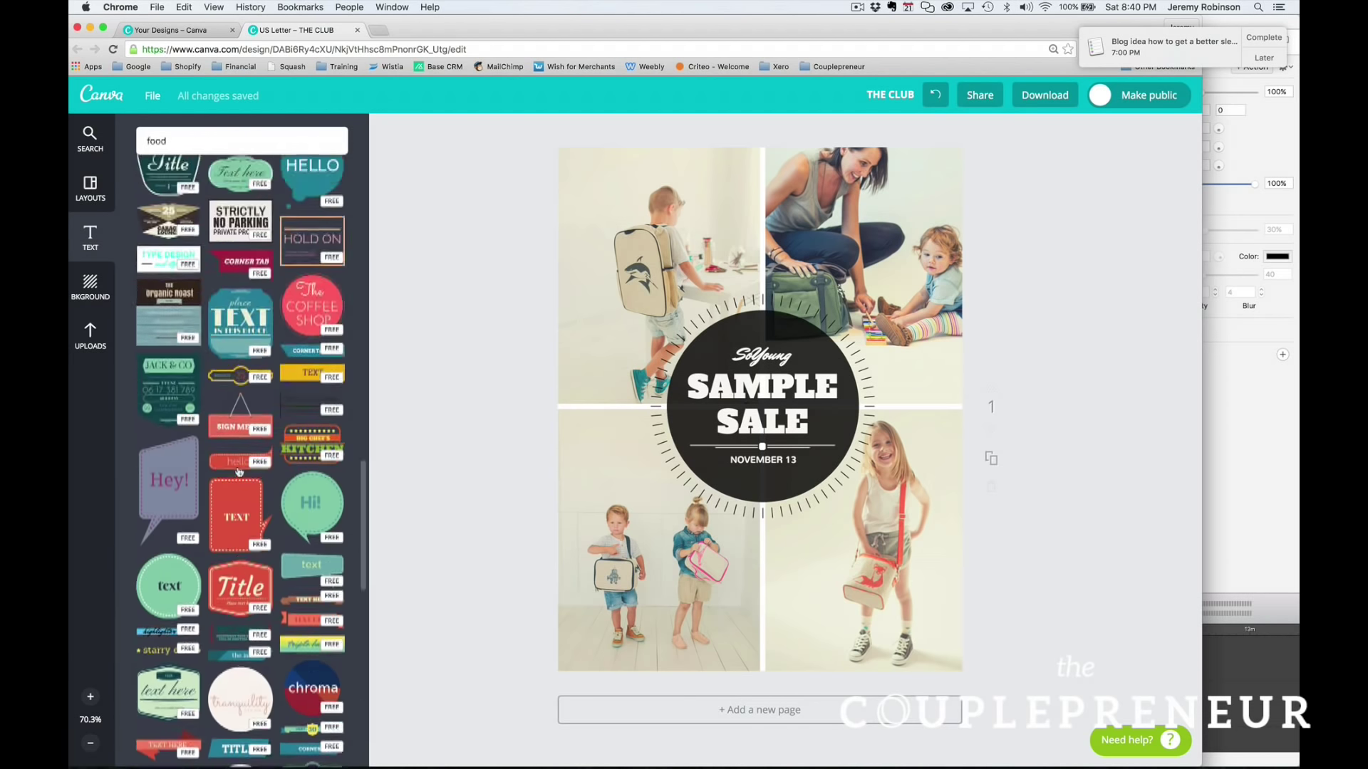
pyautogui.scroll(20, 239, 472)
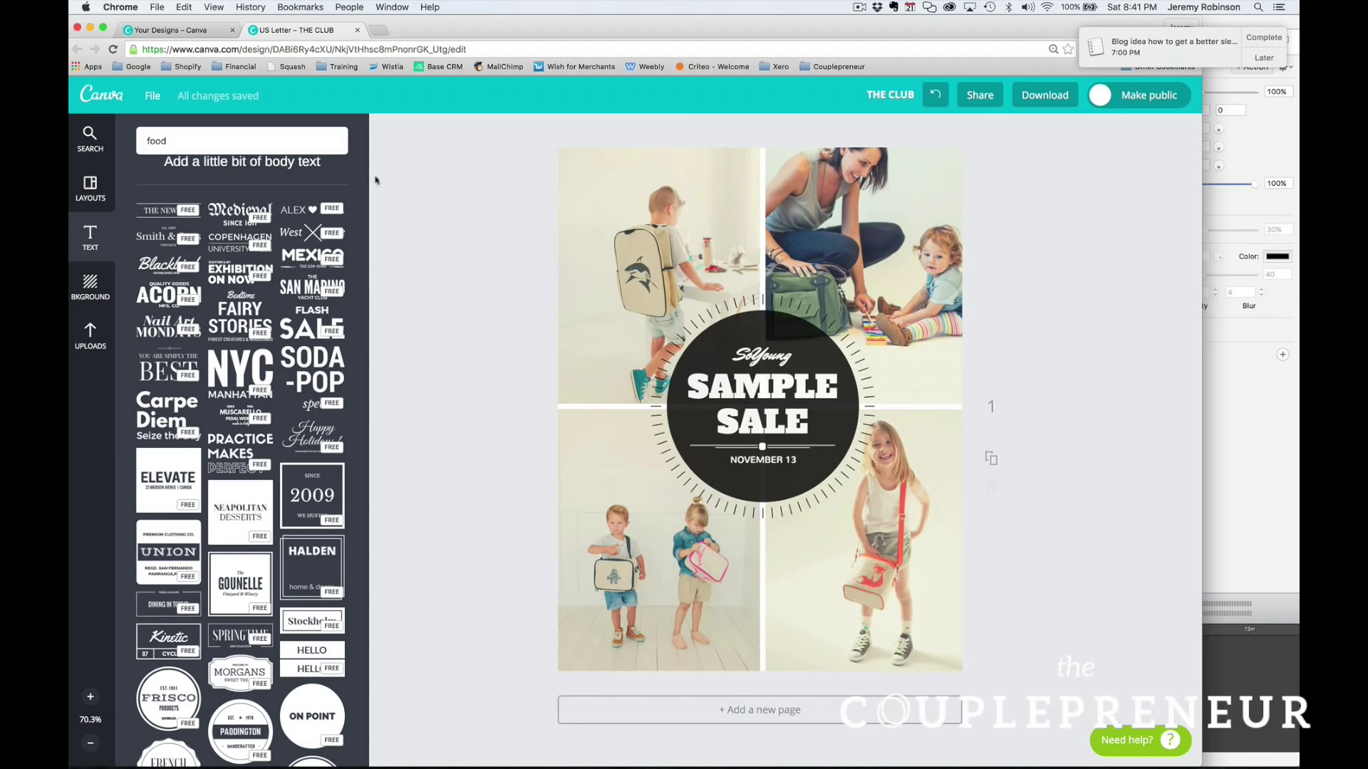
# Save the flyer from the File menu and choose the standard PDF download format
pyautogui.click(151, 95)
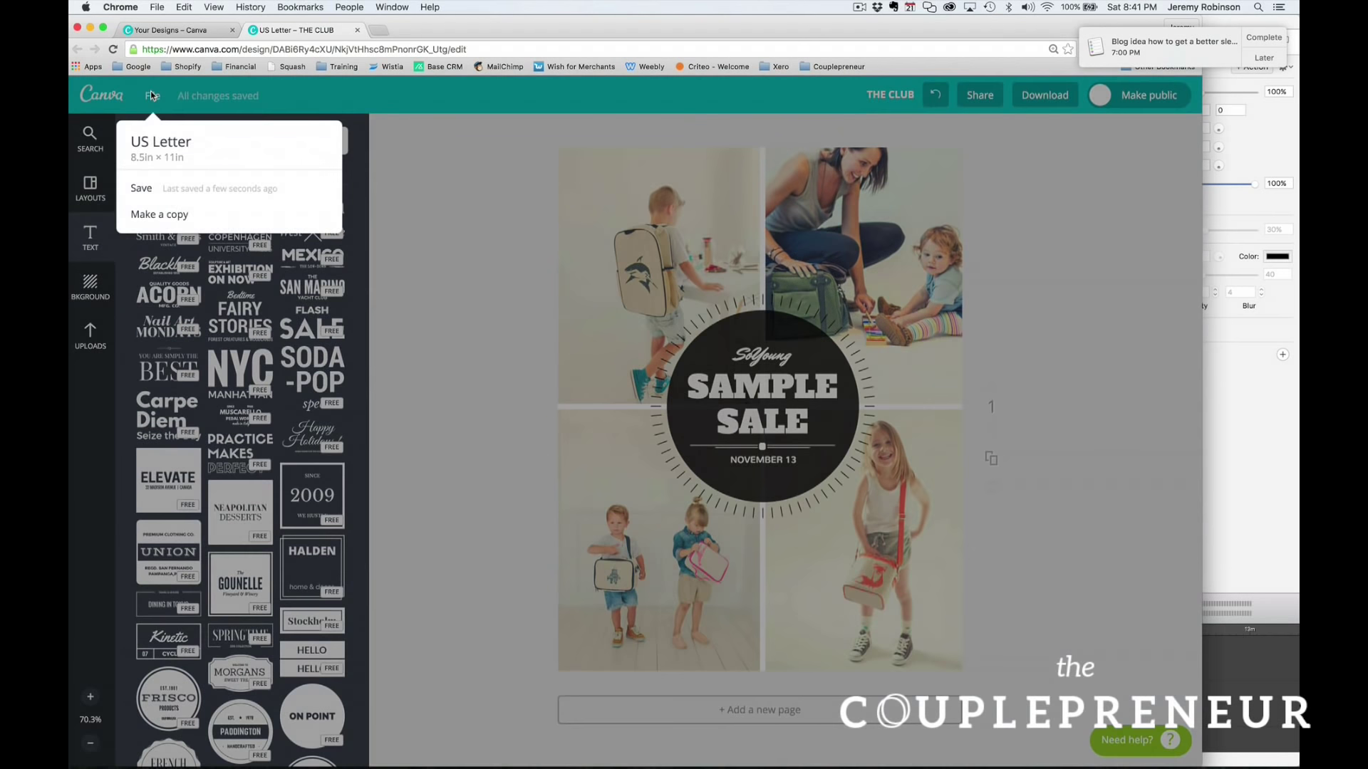
pyautogui.click(152, 95)
pyautogui.click(152, 96)
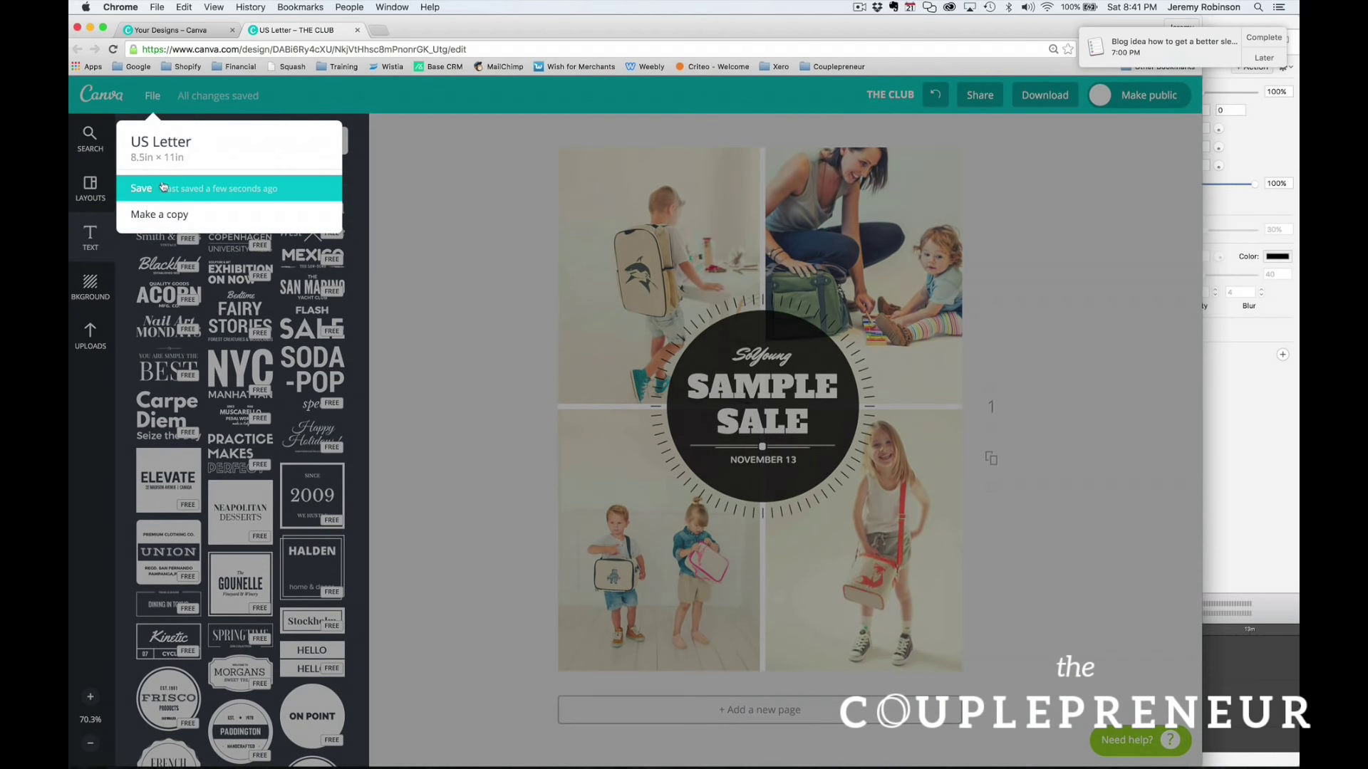
pyautogui.click(152, 92)
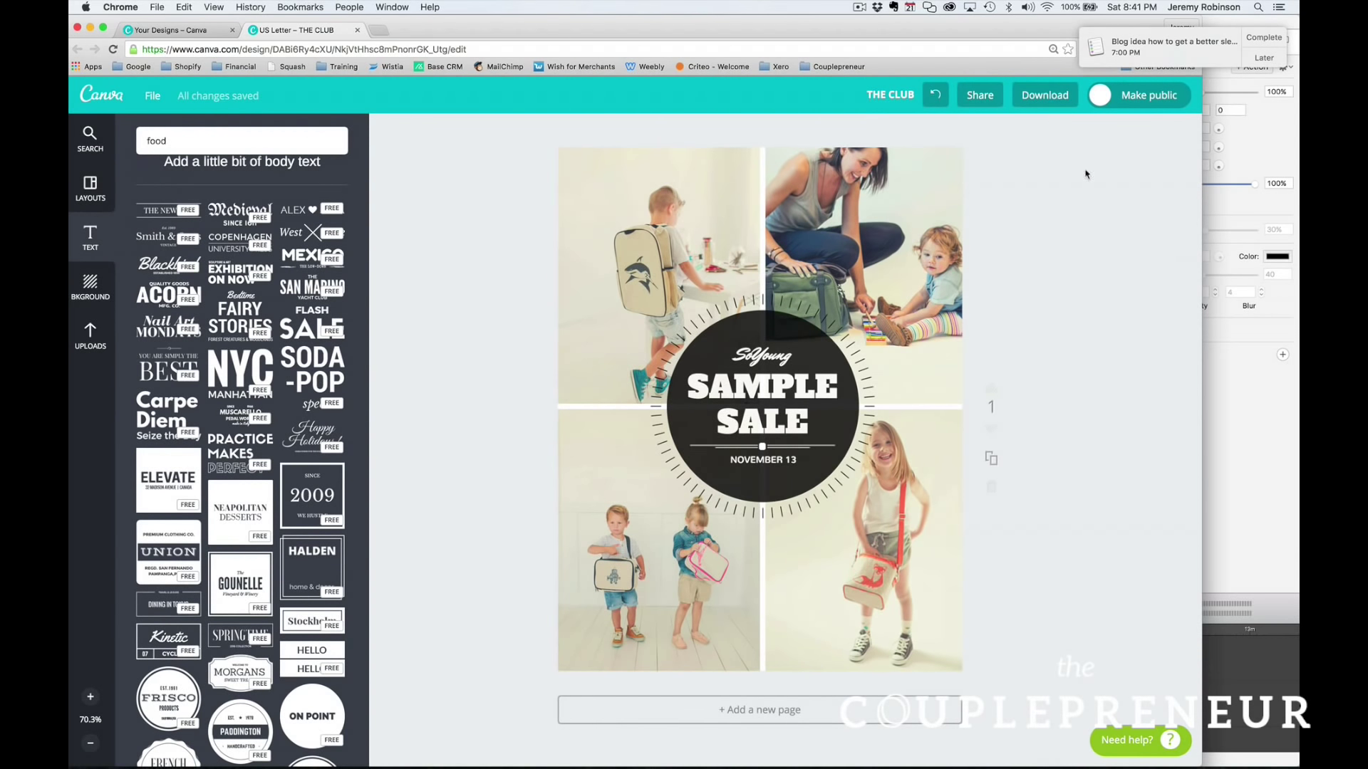
pyautogui.click(1047, 96)
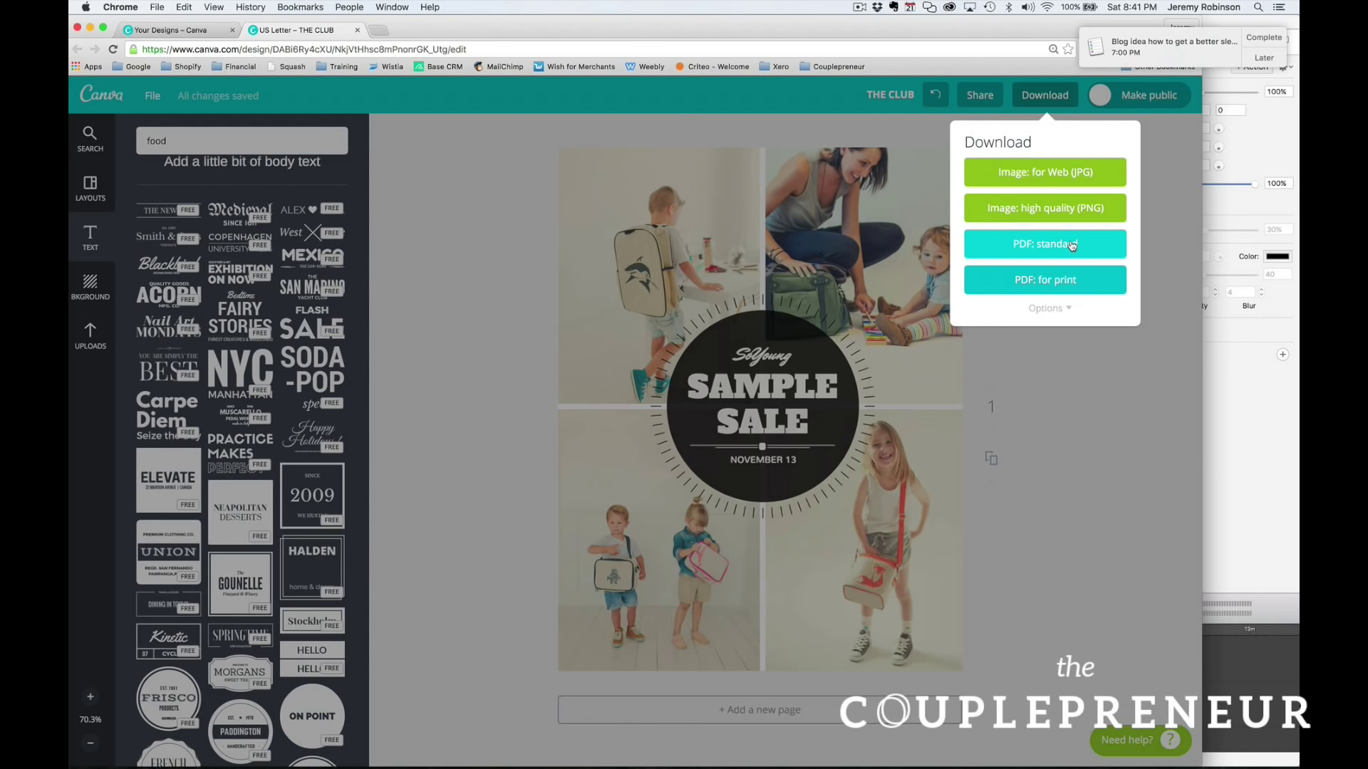
pyautogui.click(1072, 245)
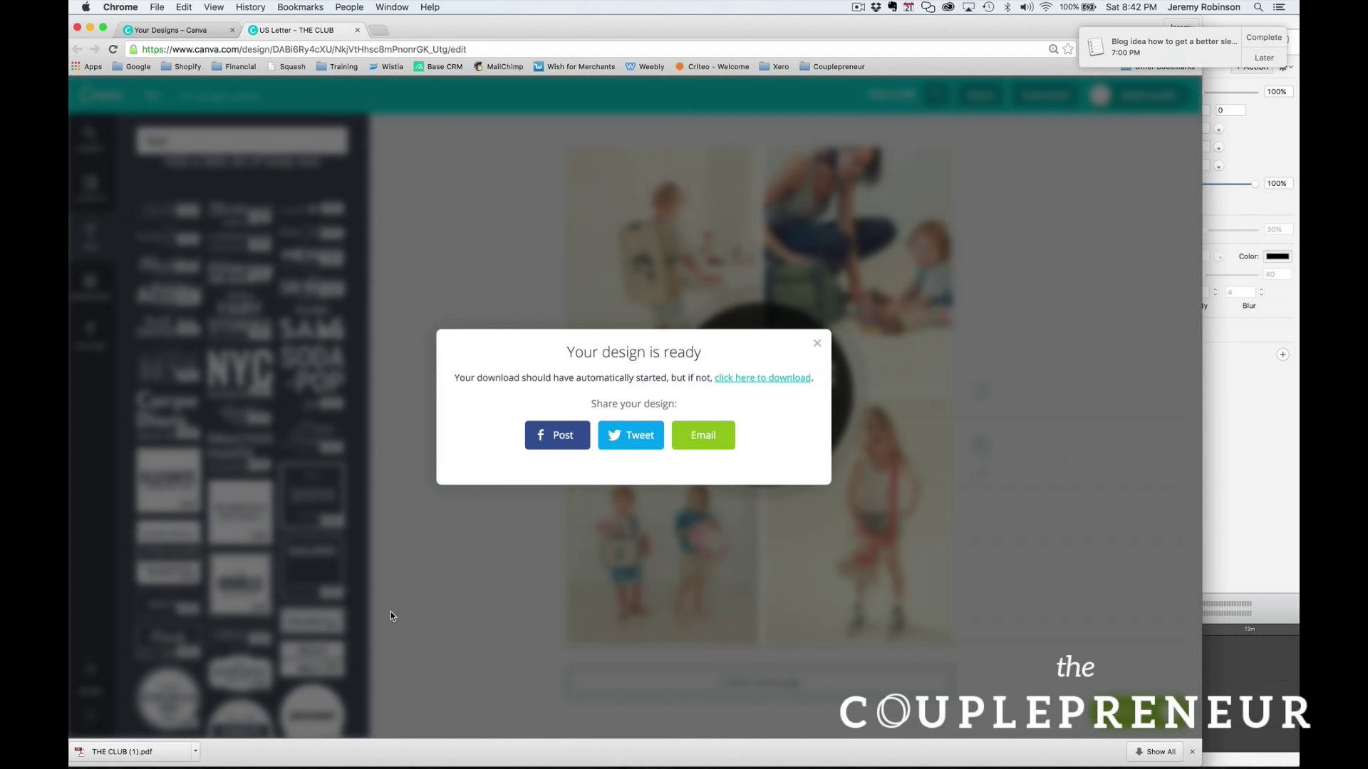
# Open the options menu for the downloaded THE CLUB (1).pdf file
pyautogui.click(195, 751)
# Show THE CLUB (1).pdf in Finder, open it in Adobe Acrobat and scroll through the page
pyautogui.click(229, 734)
pyautogui.moveTo(568, 327); pyautogui.dragTo(567, 326)
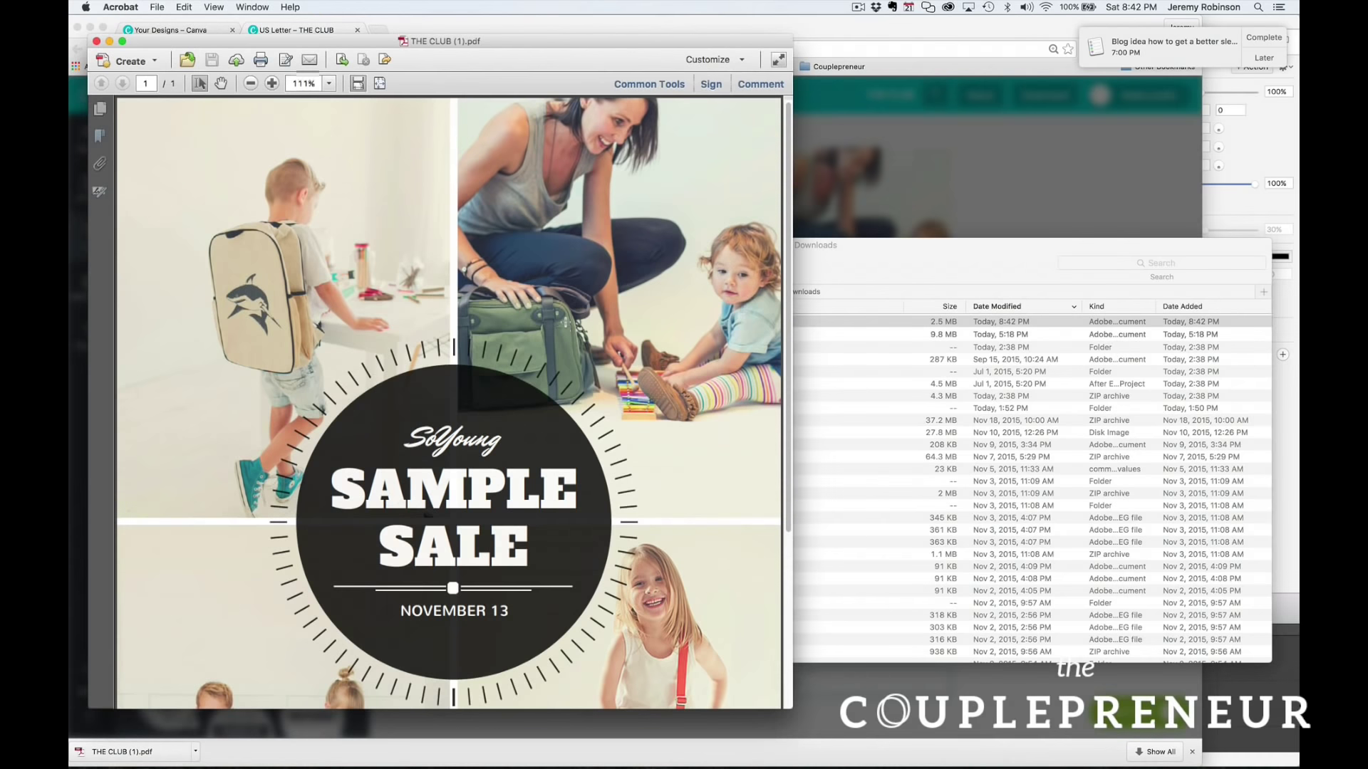
pyautogui.scroll(-5, 565, 323)
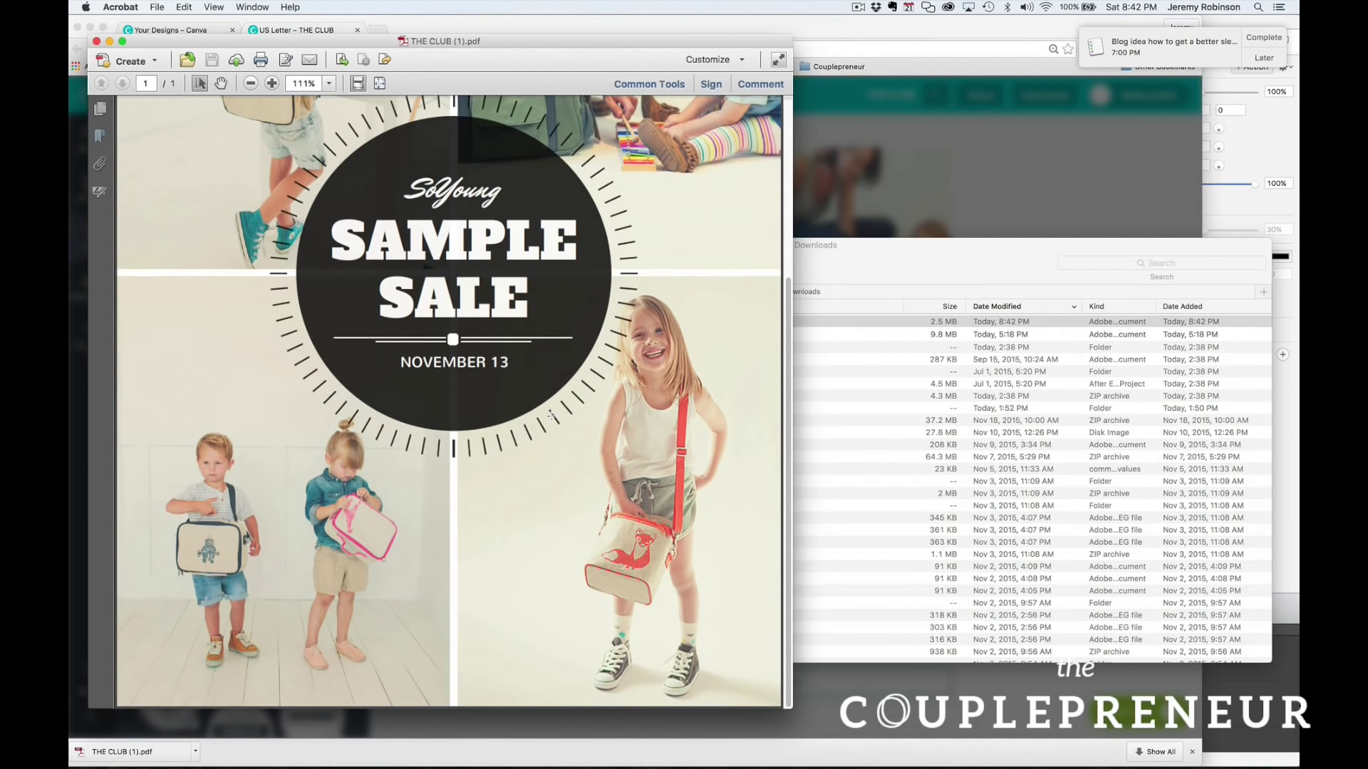